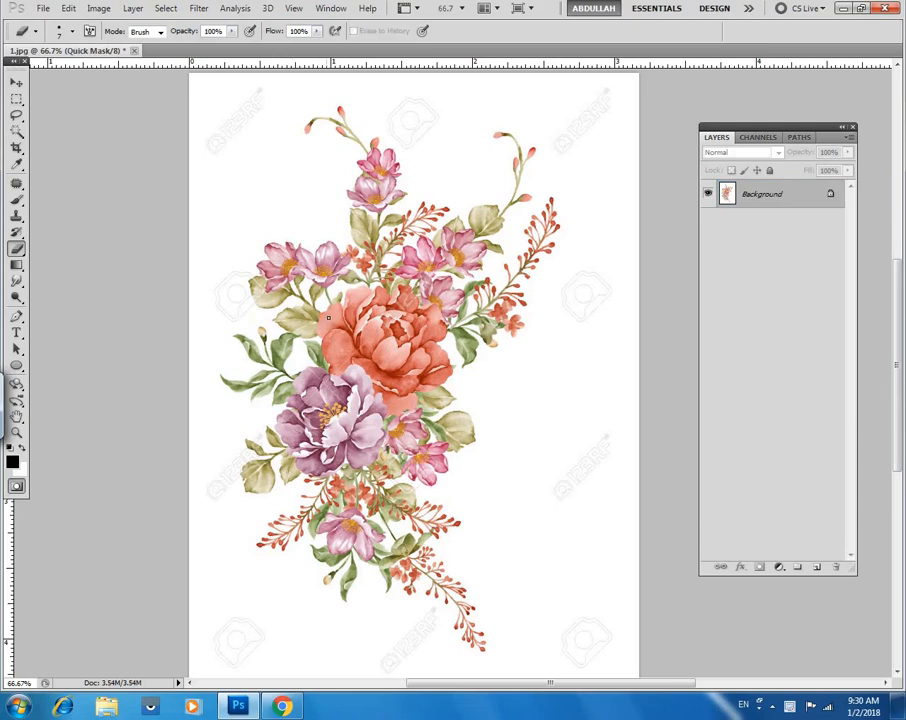
# Examine the watermark traces up close over the orange peony, the purple peony and the lower pink flowers.
pyautogui.press('z')
pyautogui.moveTo(421, 317); pyautogui.dragTo(461, 216)
pyautogui.moveTo(400, 286); pyautogui.dragTo(436, 325)
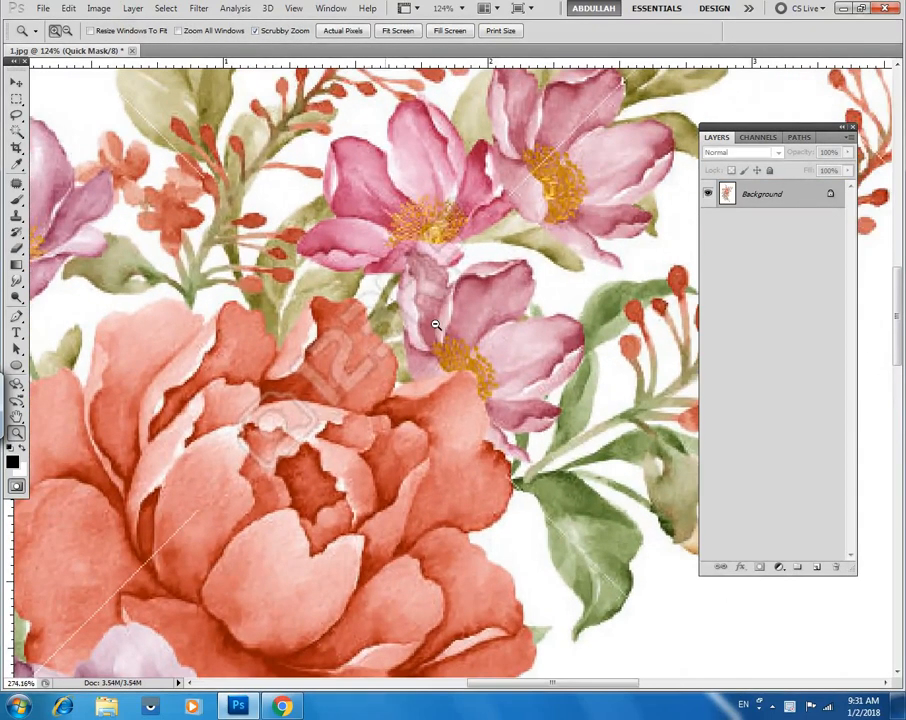
pyautogui.moveTo(361, 387); pyautogui.dragTo(386, 473)
pyautogui.moveTo(426, 390); pyautogui.dragTo(558, 182)
pyautogui.moveTo(327, 384); pyautogui.dragTo(274, 229)
pyautogui.moveTo(378, 437); pyautogui.dragTo(294, 313)
pyautogui.moveTo(515, 481); pyautogui.dragTo(455, 406)
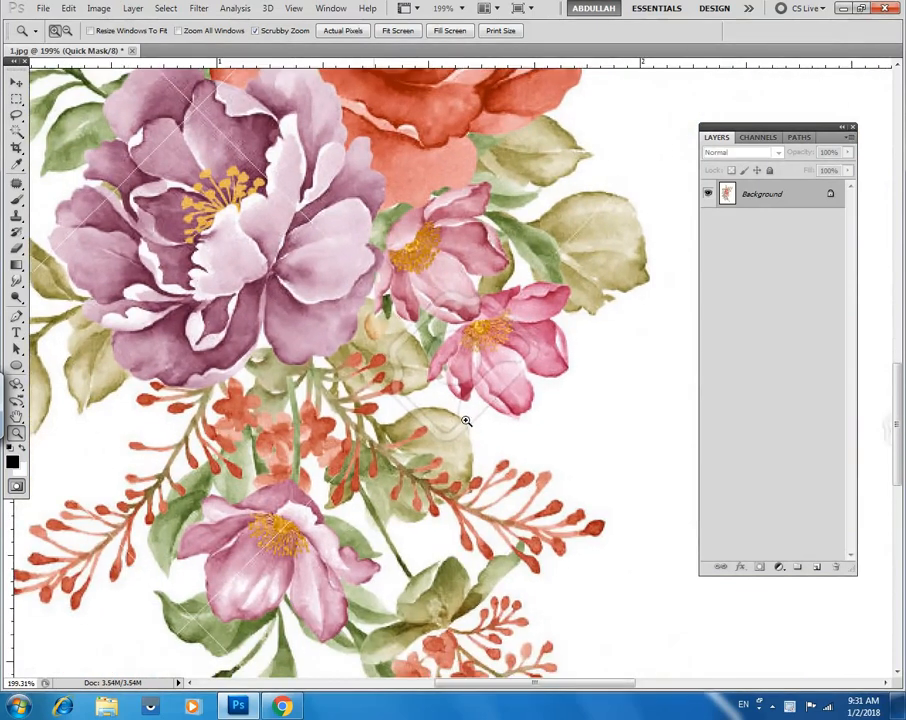
pyautogui.moveTo(535, 388); pyautogui.dragTo(550, 364)
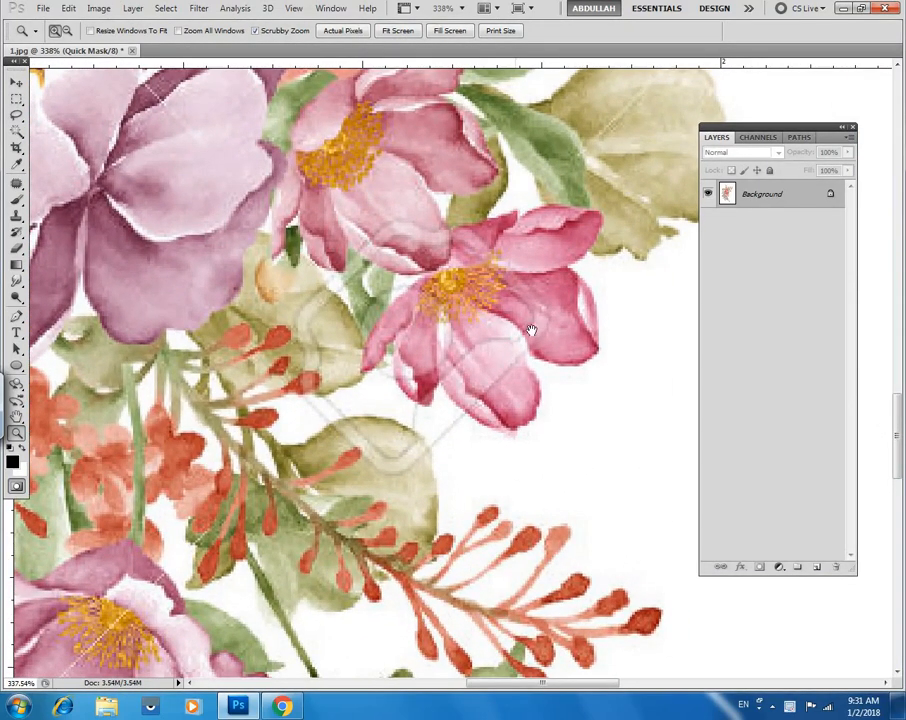
pyautogui.moveTo(455, 356); pyautogui.dragTo(405, 354)
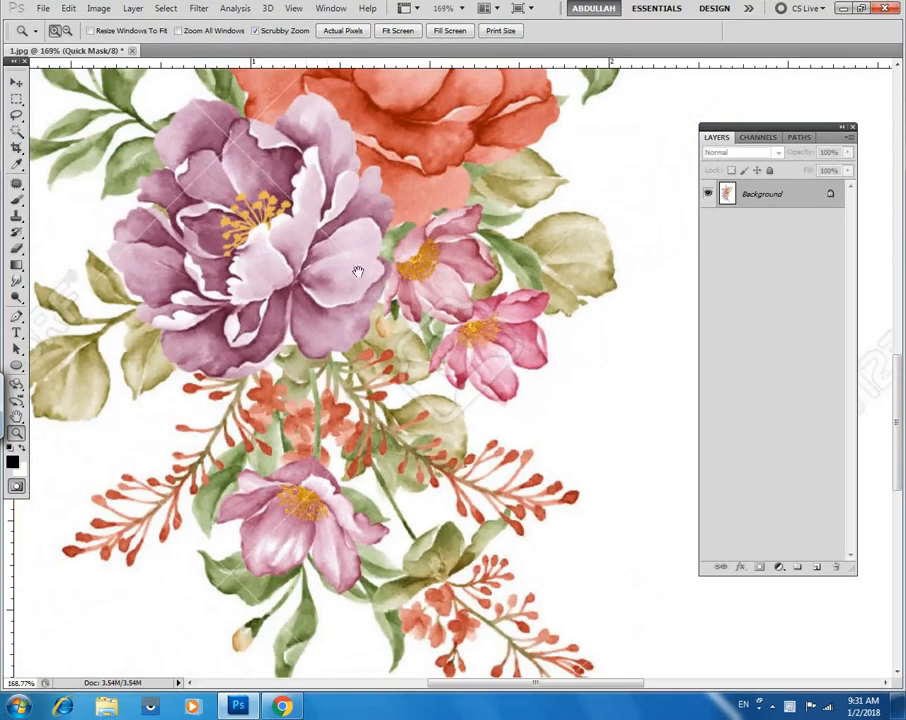
# Inspect the camera-shaped watermarks and thin diagonal lines around the bouquet's left-hand flowers and leaves.
pyautogui.moveTo(310, 219); pyautogui.dragTo(429, 323)
pyautogui.moveTo(212, 174); pyautogui.dragTo(300, 338)
pyautogui.moveTo(350, 175); pyautogui.dragTo(404, 269)
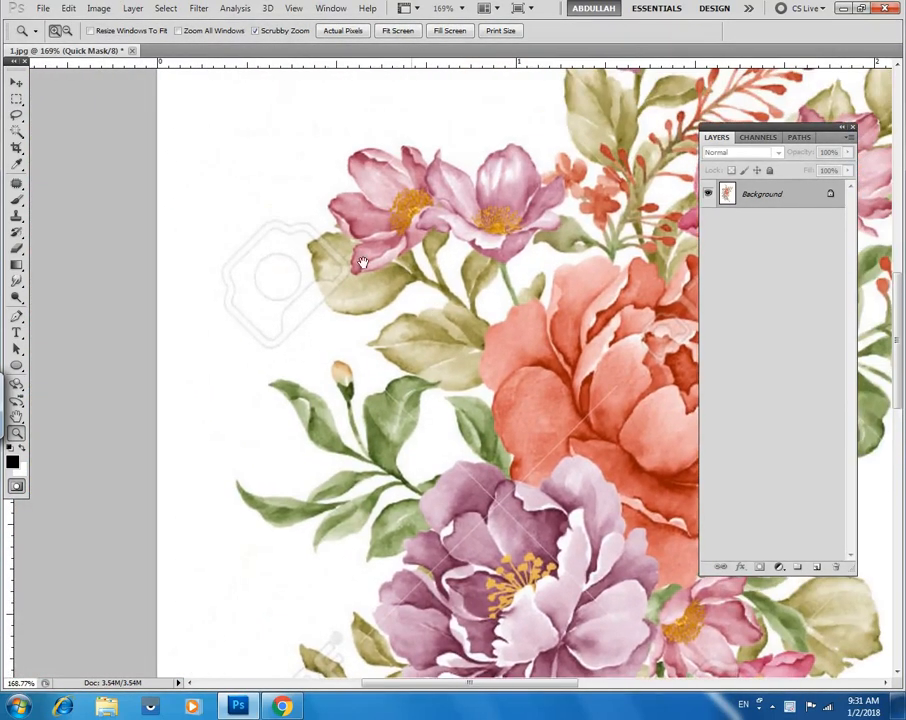
pyautogui.moveTo(336, 270); pyautogui.dragTo(290, 345)
pyautogui.moveTo(356, 354); pyautogui.dragTo(226, 254)
pyautogui.moveTo(368, 505); pyautogui.dragTo(370, 352)
pyautogui.moveTo(246, 505); pyautogui.dragTo(345, 372)
pyautogui.moveTo(559, 259); pyautogui.dragTo(405, 343)
pyautogui.hotkey('ctrl', 'r')
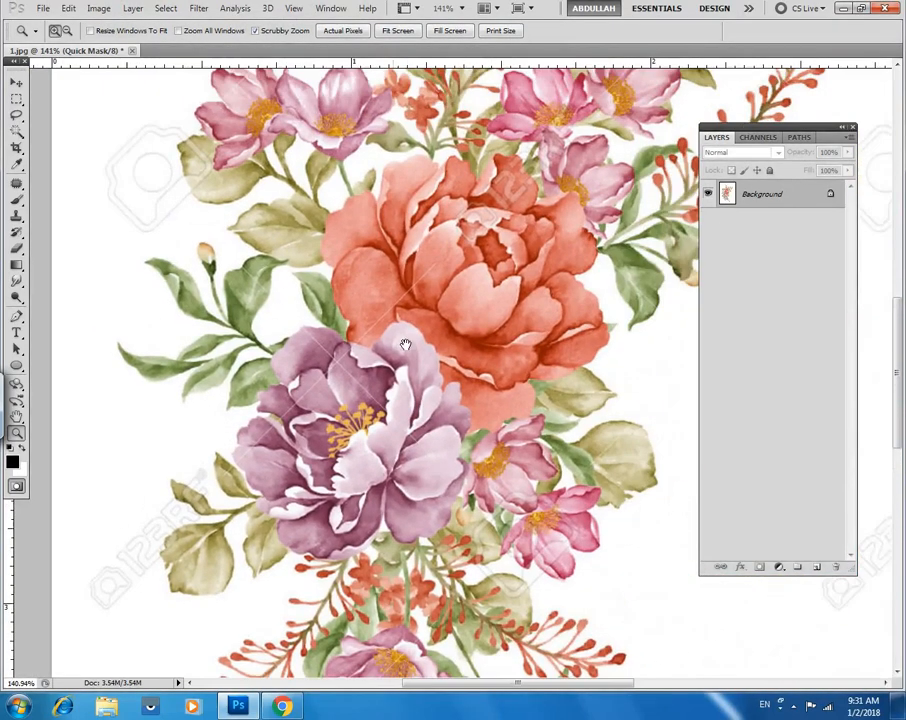
# Examine the 123RF watermark across the upper petals of the orange peony at high magnification.
pyautogui.moveTo(426, 465); pyautogui.dragTo(466, 453)
pyautogui.moveTo(314, 340); pyautogui.dragTo(357, 339)
pyautogui.moveTo(594, 110); pyautogui.dragTo(422, 375)
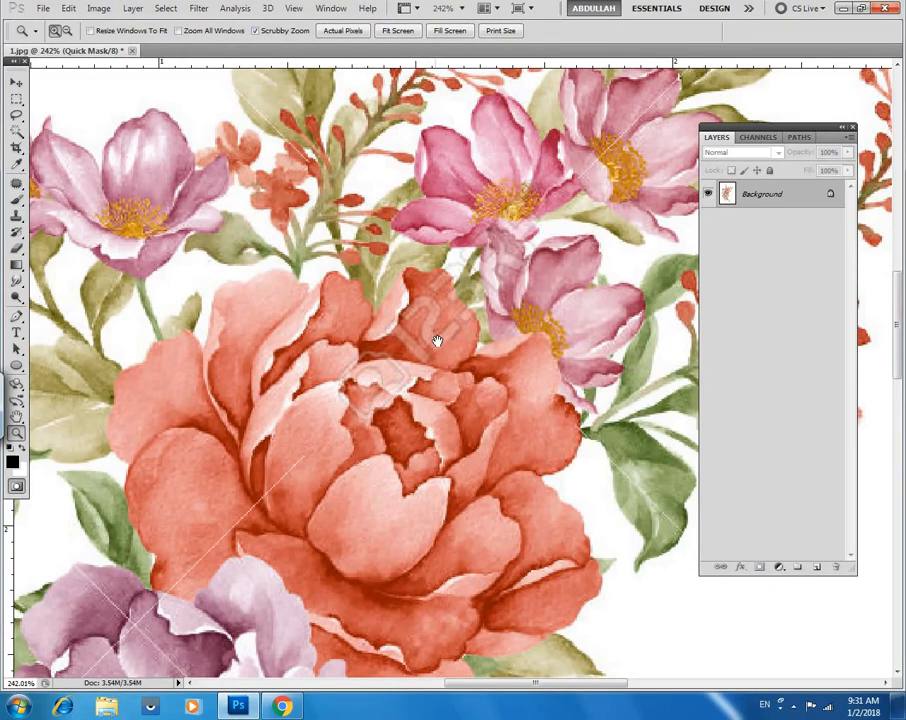
pyautogui.moveTo(449, 346); pyautogui.dragTo(428, 384)
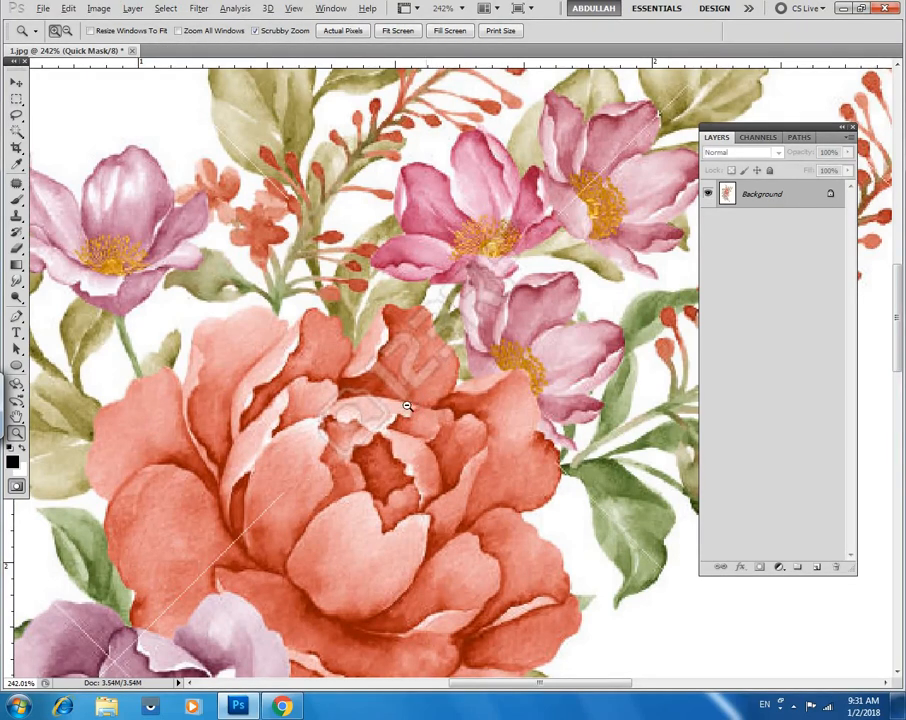
pyautogui.scroll(-3, 437, 407)
pyautogui.moveTo(444, 420); pyautogui.dragTo(463, 392)
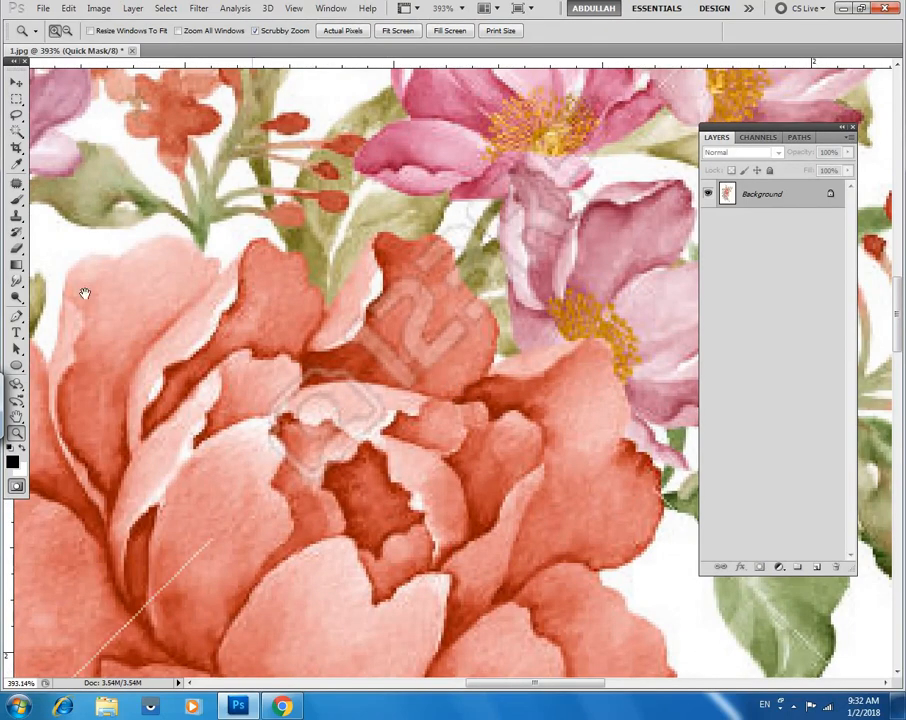
pyautogui.click(17, 216)
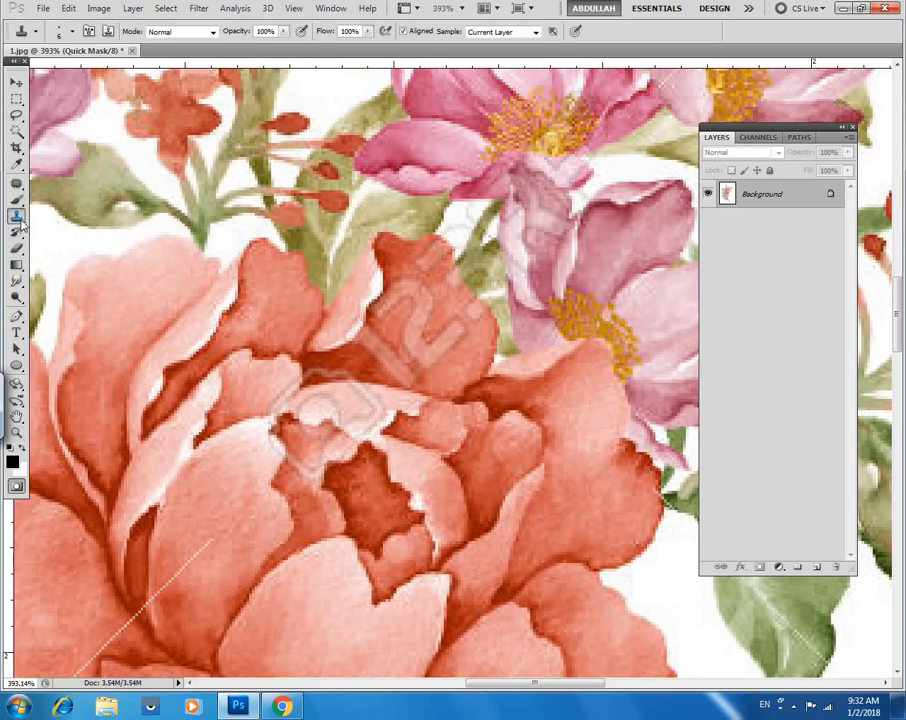
pyautogui.click(17, 82)
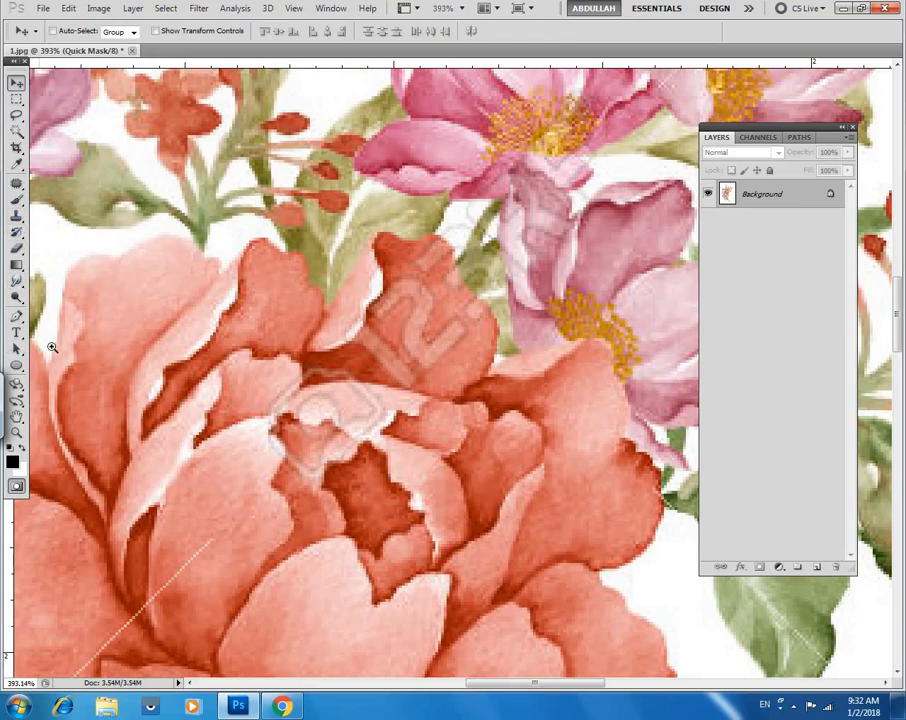
pyautogui.press('z')
pyautogui.moveTo(414, 346); pyautogui.dragTo(356, 349)
pyautogui.moveTo(415, 376); pyautogui.dragTo(413, 338)
# Switch to Chrome and open Google Images from the Google home page.
pyautogui.click(284, 705)
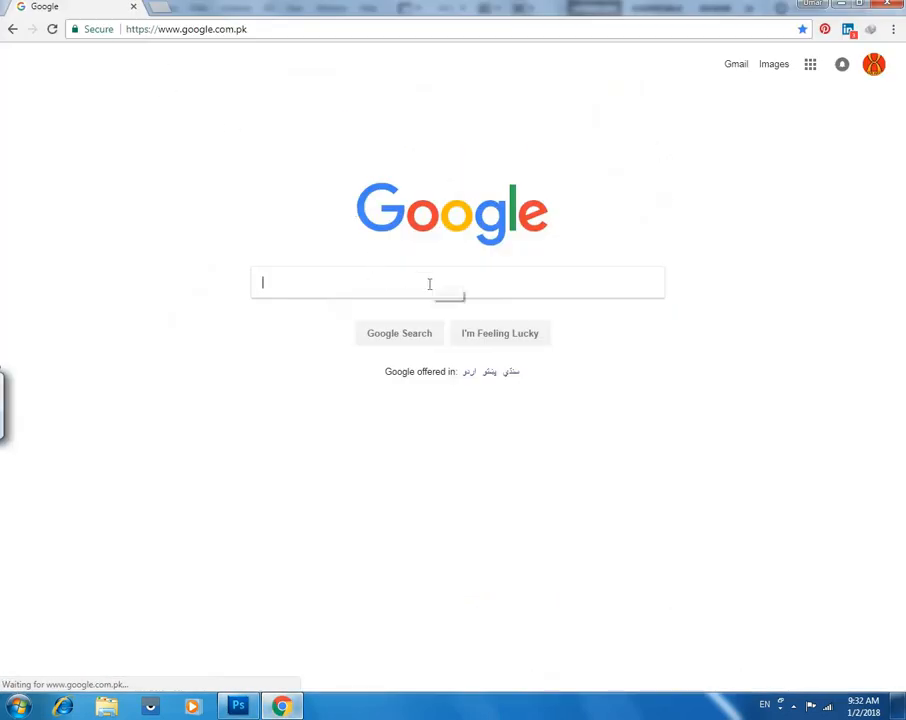
pyautogui.keyDown('ctrl'); pyautogui.click(774, 66); pyautogui.keyUp('ctrl')
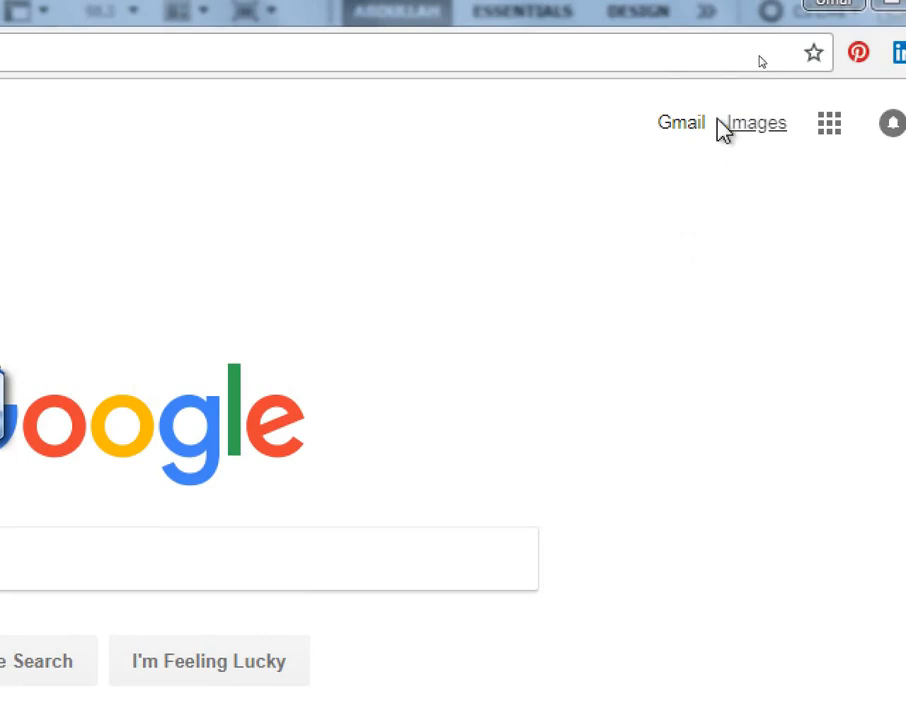
pyautogui.click(755, 125)
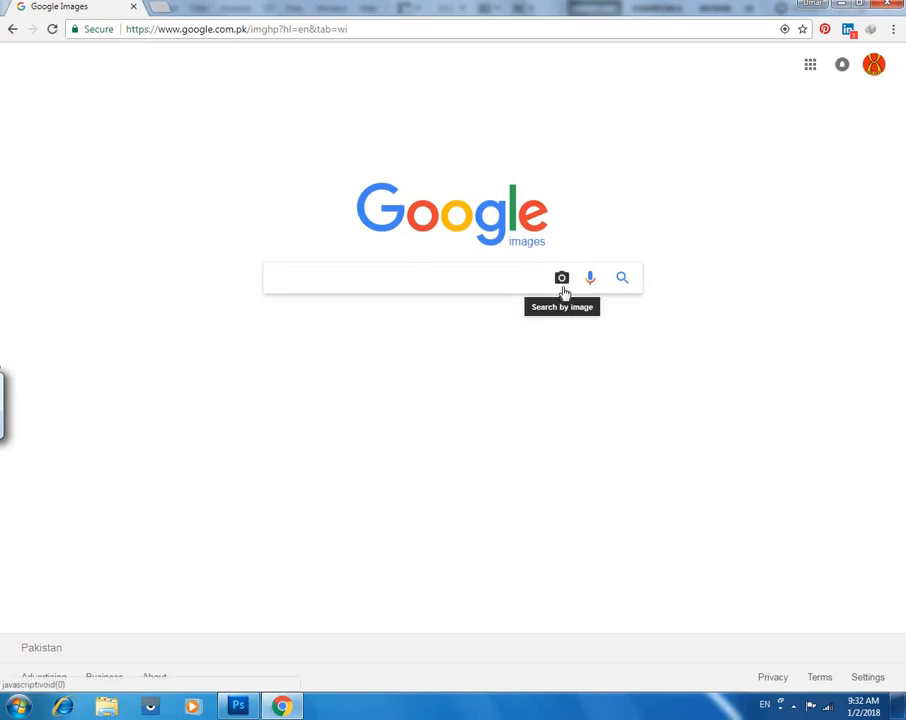
# Run a Google search by image with the uploaded picture file 1 from the 880 Digital folder.
pyautogui.press('ctrl')
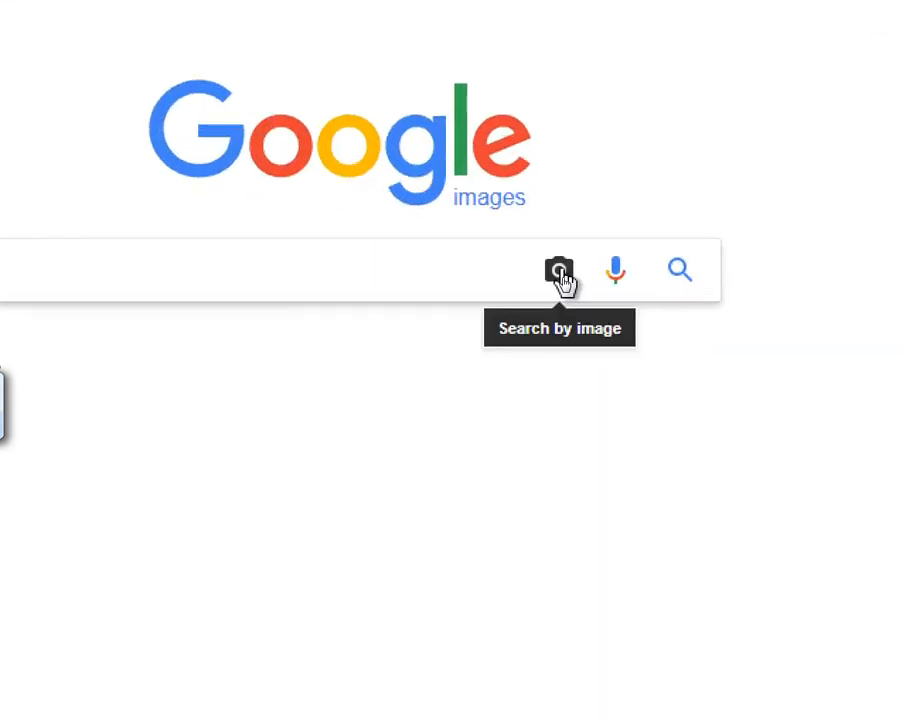
pyautogui.click(560, 272)
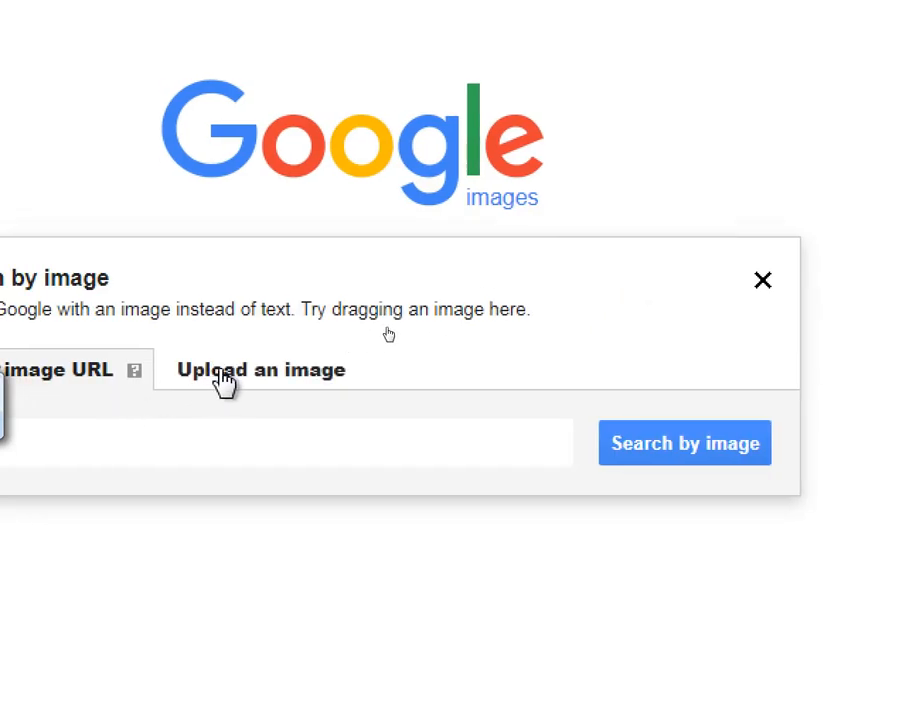
pyautogui.press('ctrl')
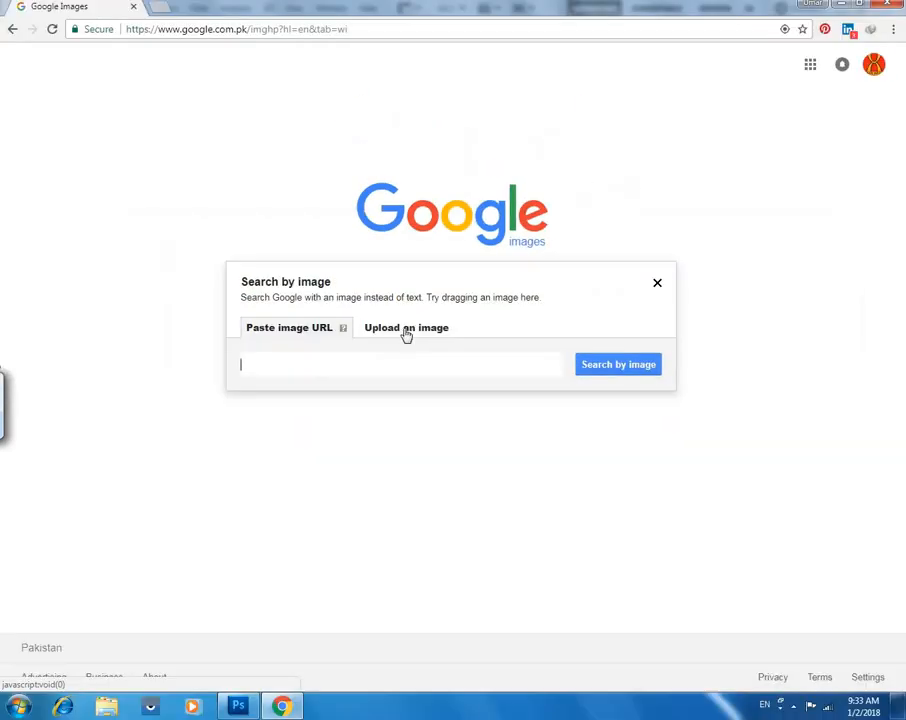
pyautogui.click(407, 330)
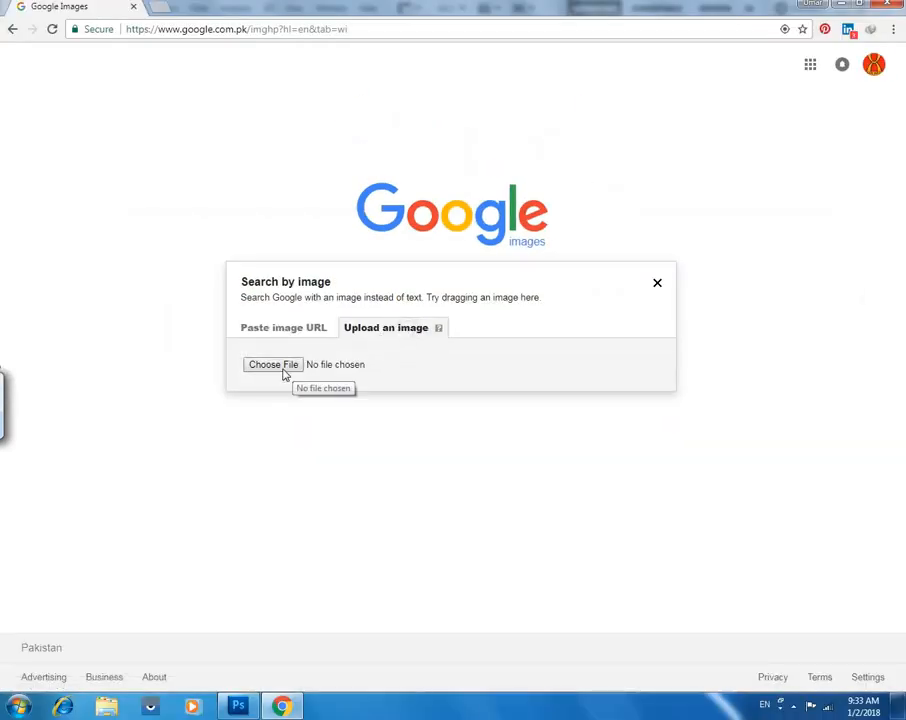
pyautogui.click(272, 366)
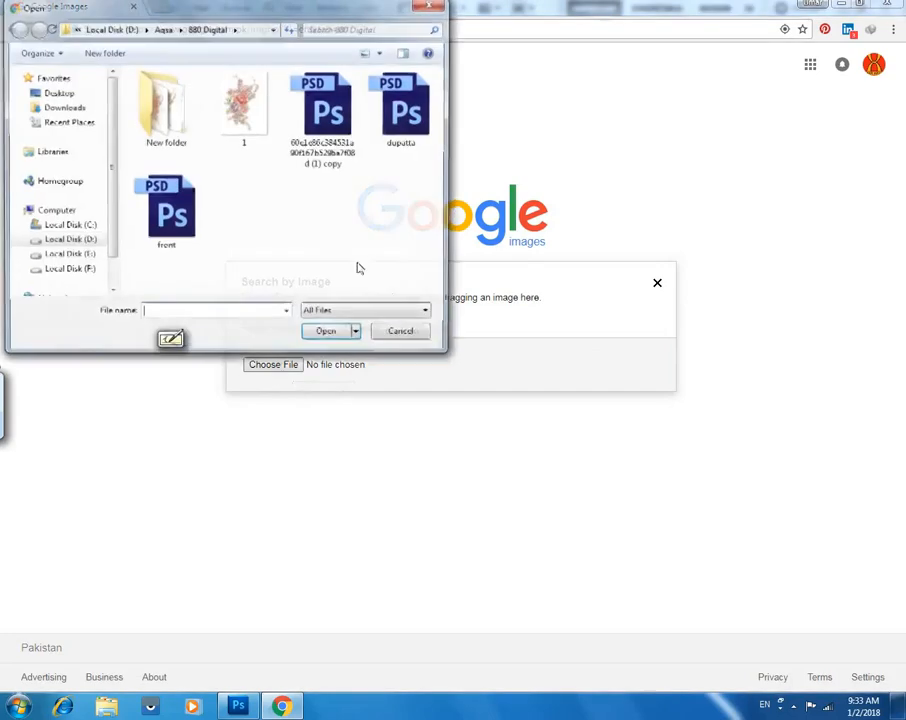
pyautogui.click(265, 103)
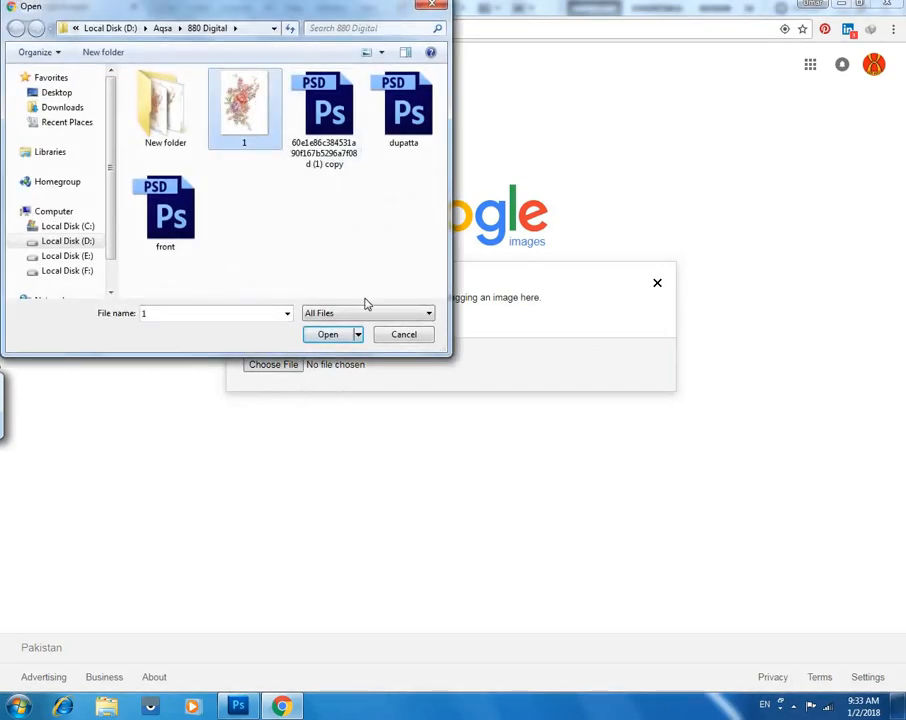
pyautogui.click(331, 337)
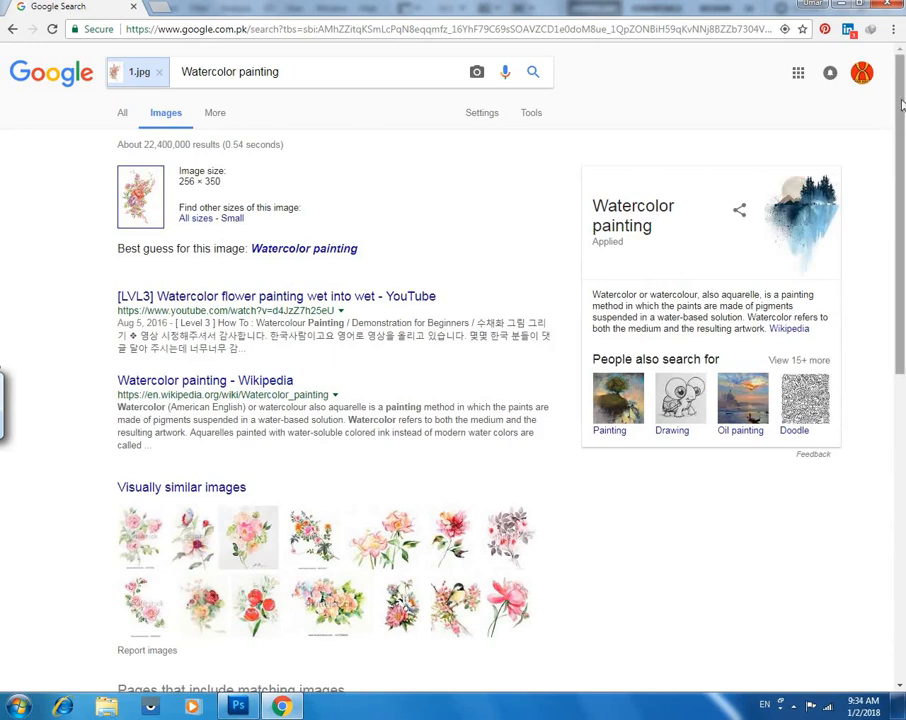
# Review the search results, from the image size and visually similar images down to the pages with matching images.
pyautogui.scroll(-3, 903, 107)
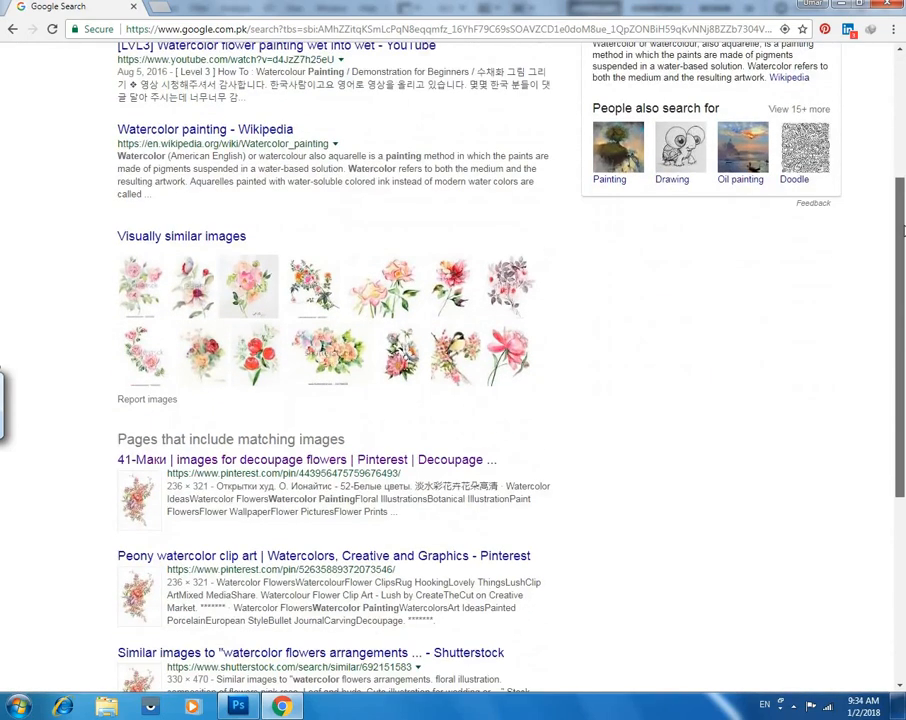
pyautogui.scroll(3, 903, 108)
pyautogui.scroll(-2, 903, 178)
pyautogui.scroll(2, 903, 178)
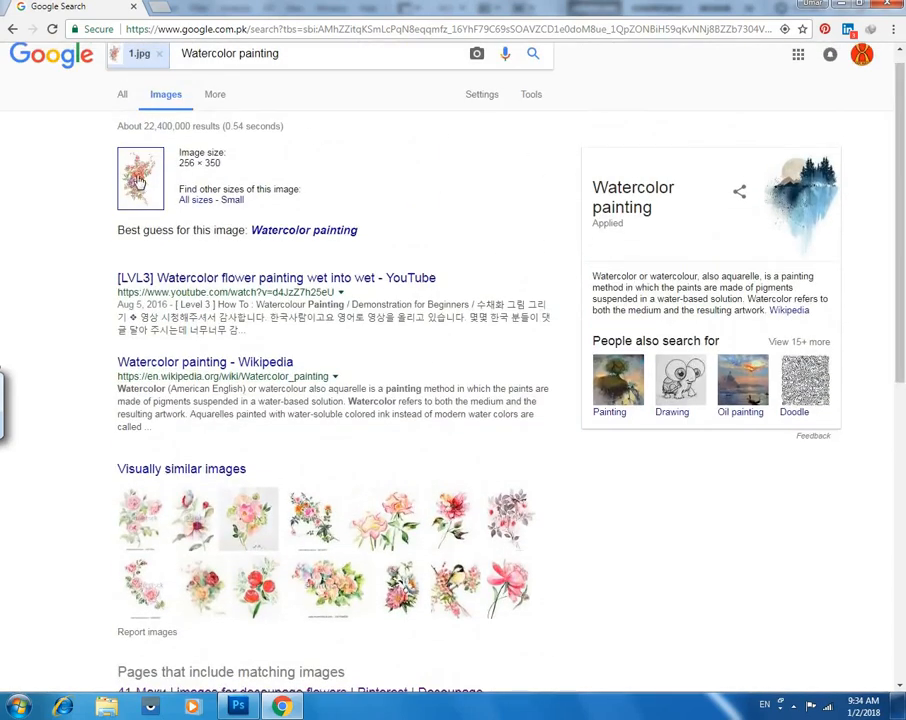
pyautogui.scroll(-1, 903, 255)
pyautogui.scroll(-5, 903, 255)
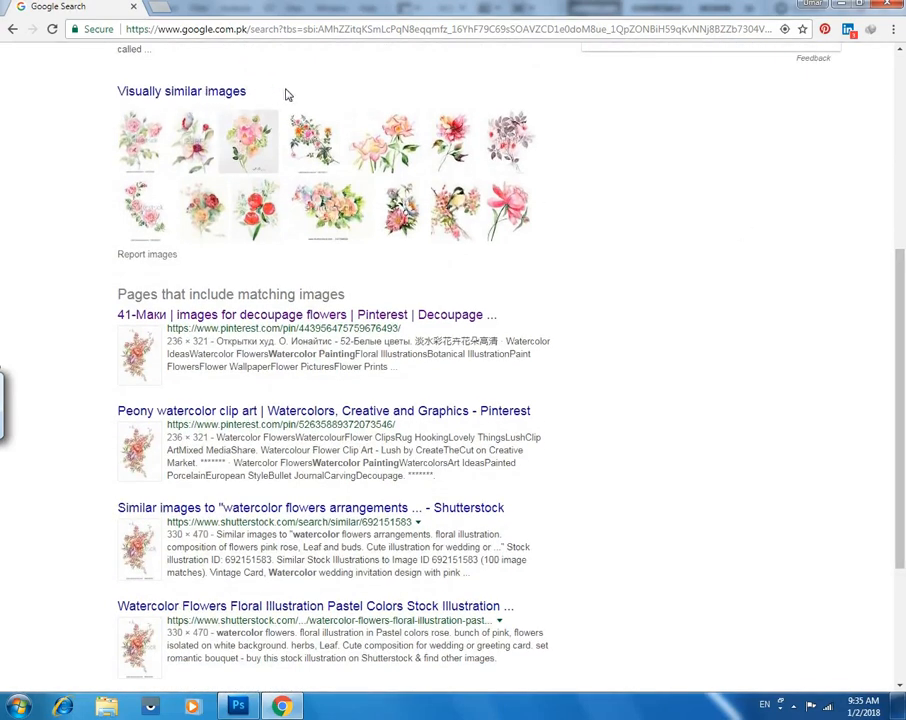
pyautogui.scroll(-3, 890, 316)
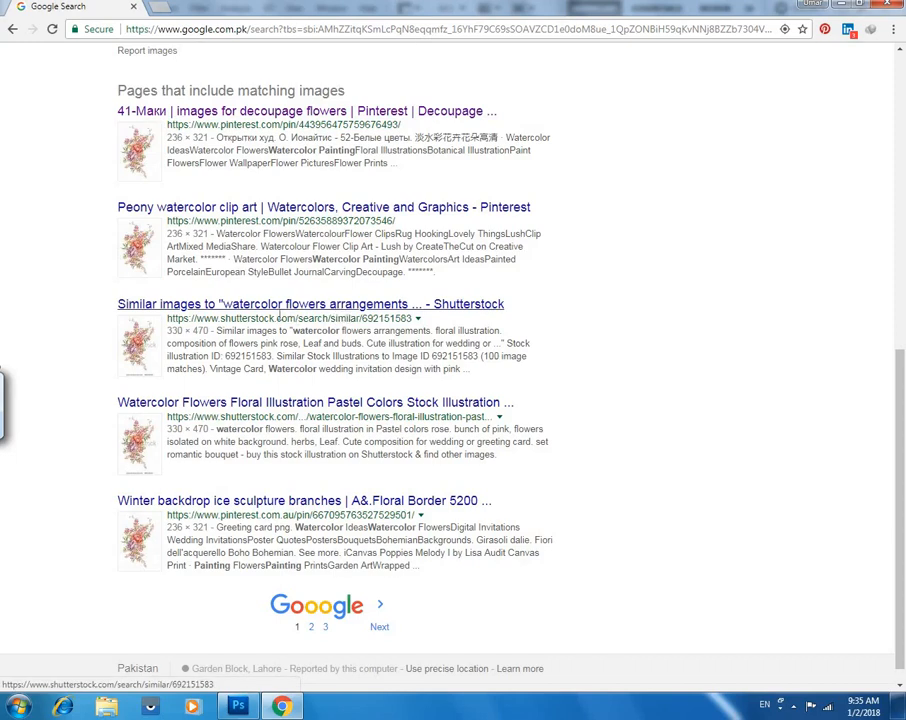
# Open the two Shutterstock results, Similar images and Watercolor Flowers Floral Illustration, in new tabs.
pyautogui.rightClick(296, 306)
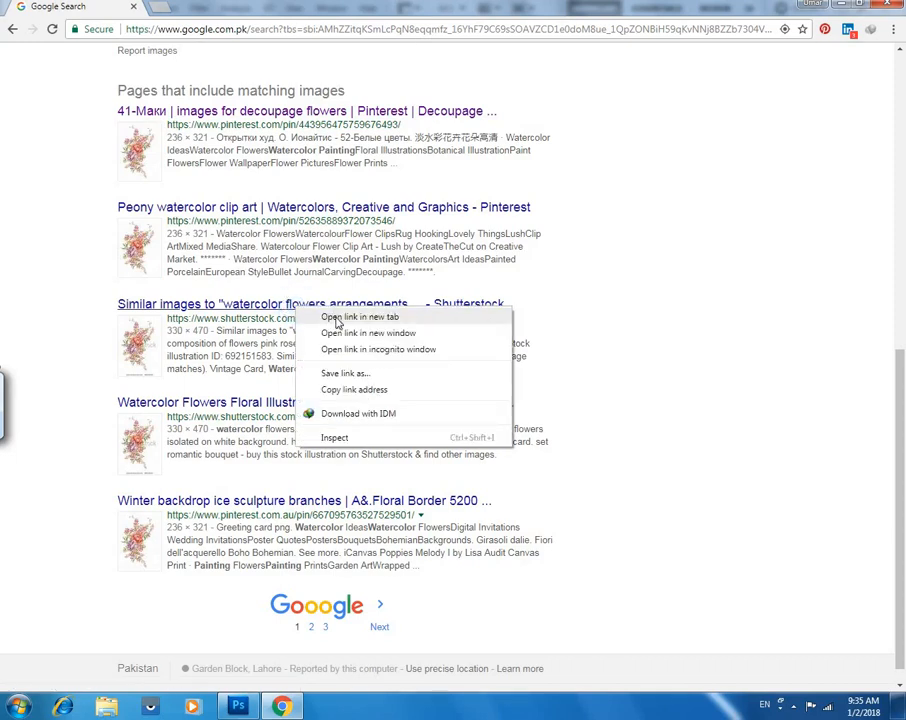
pyautogui.click(341, 318)
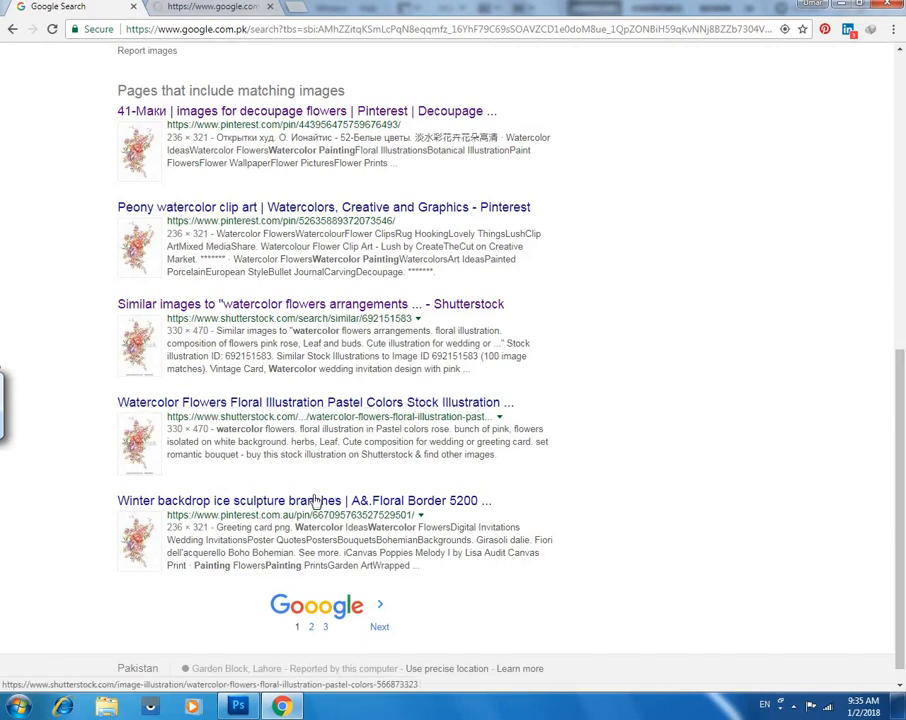
pyautogui.rightClick(362, 410)
pyautogui.click(392, 417)
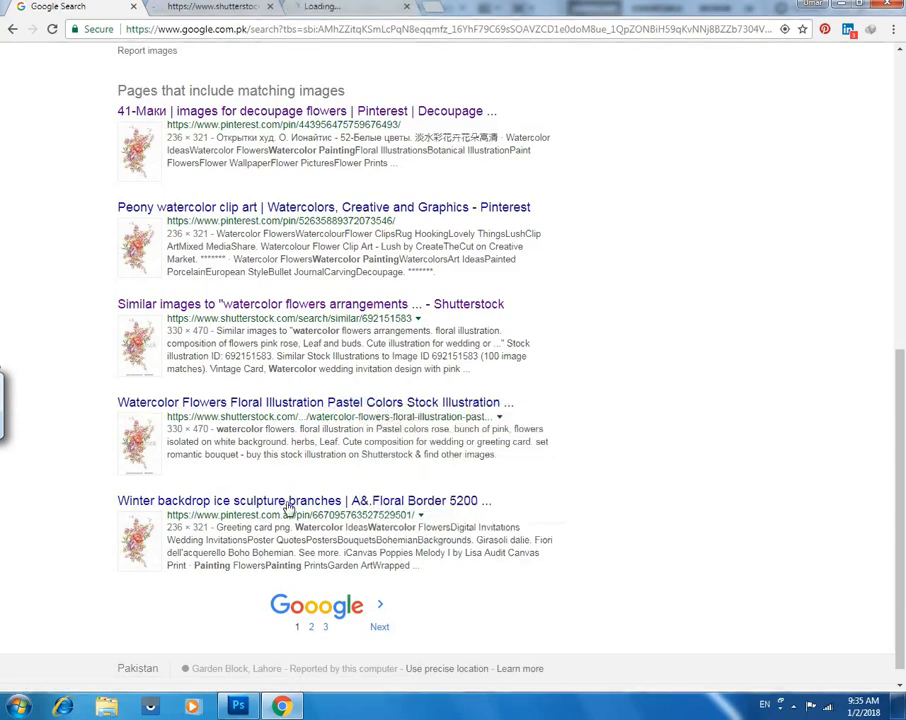
# Go to page 2 of the results and open the StockShutter - botanical result in a new tab.
pyautogui.click(312, 628)
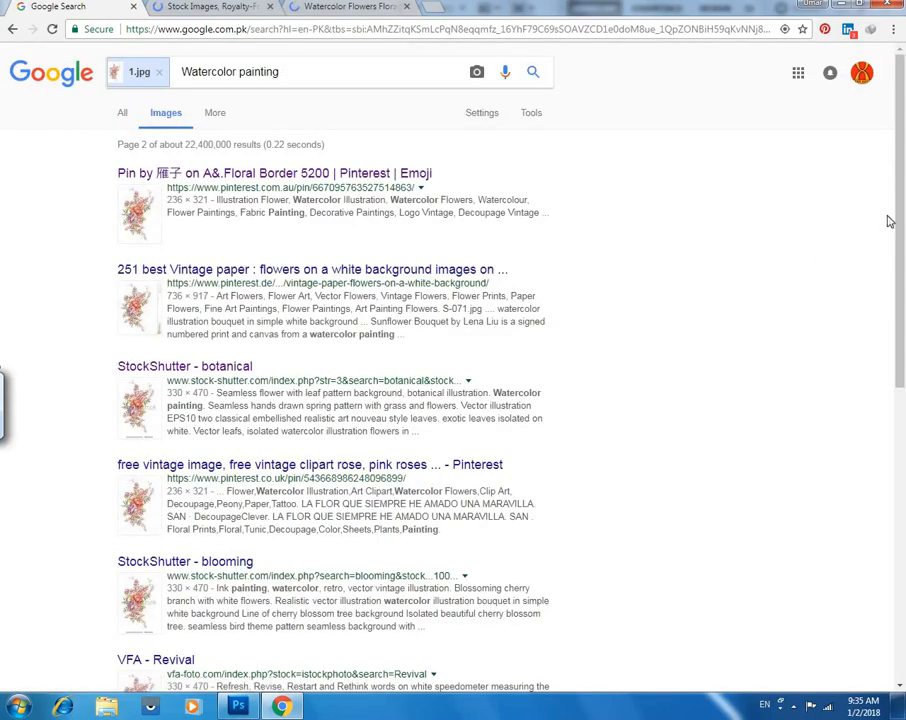
pyautogui.moveTo(902, 185); pyautogui.dragTo(904, 283)
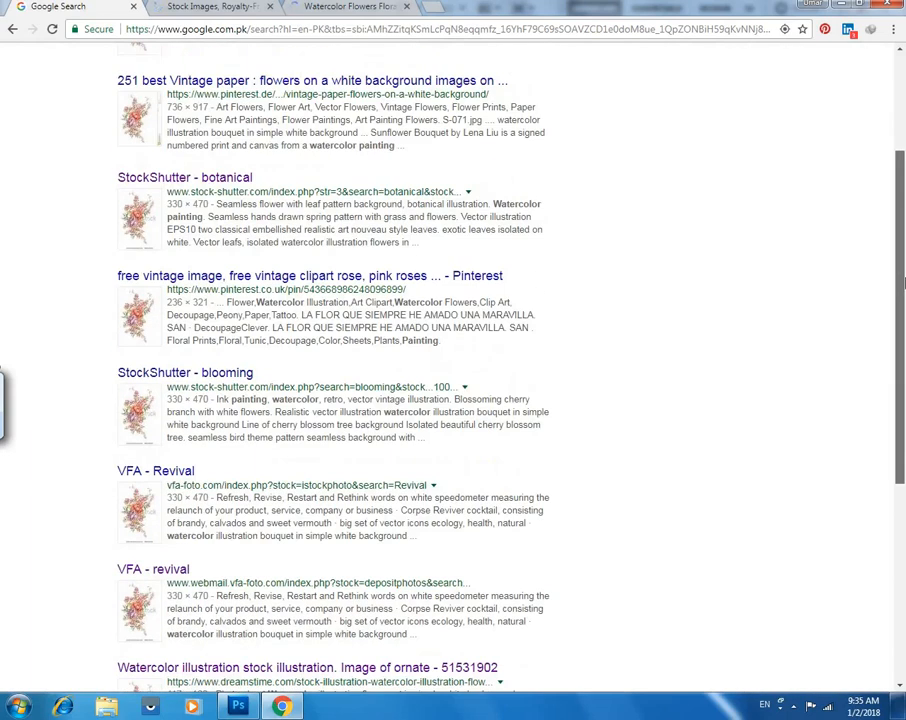
pyautogui.click(228, 187)
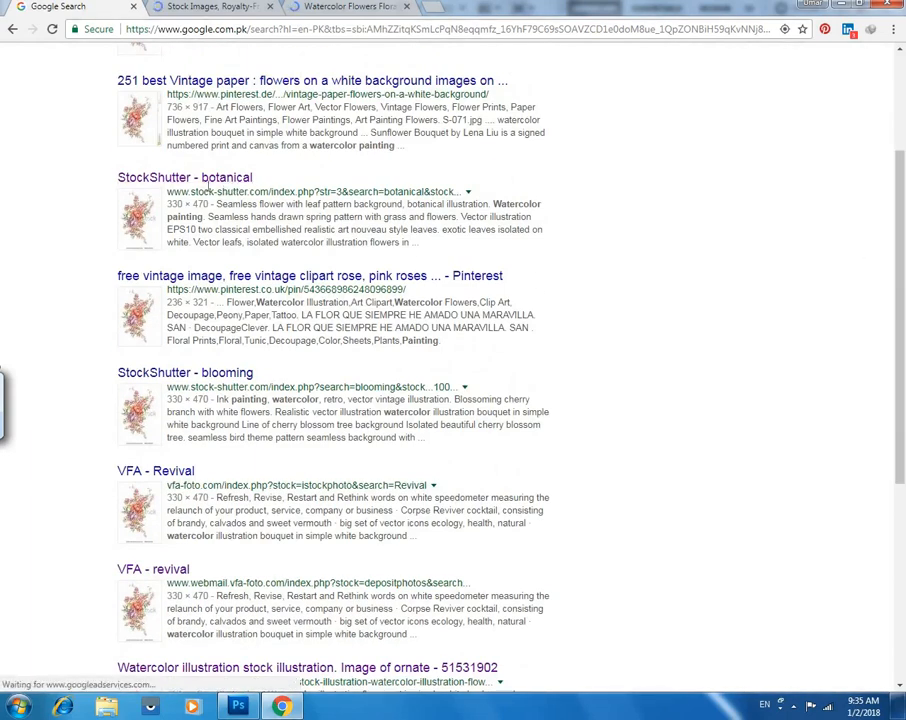
pyautogui.rightClick(226, 186)
pyautogui.click(264, 191)
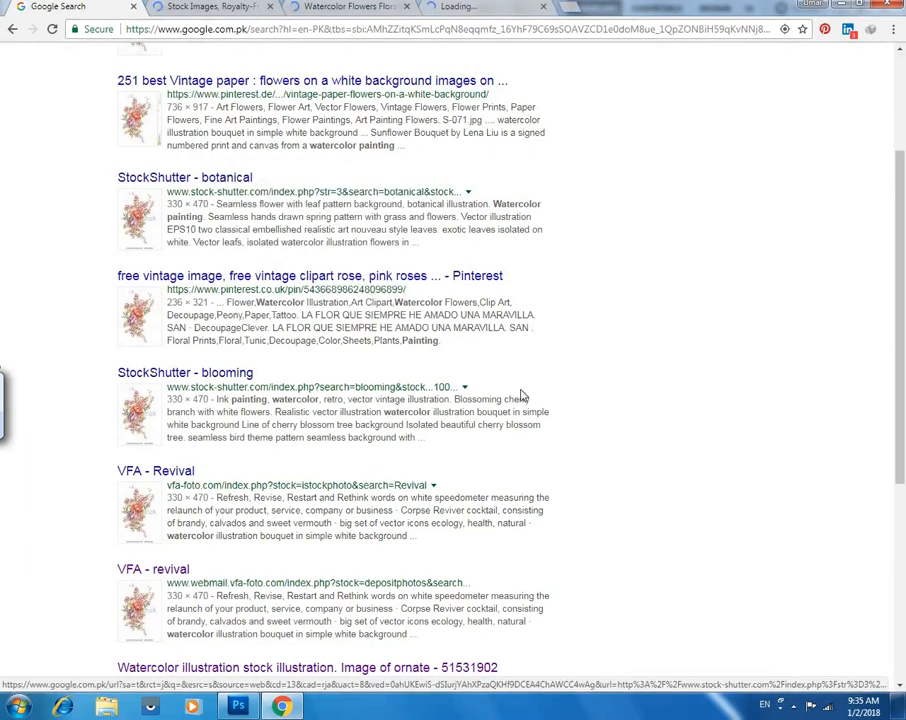
# Open the VFA - Revival result in a new tab.
pyautogui.scroll(-3, 880, 410)
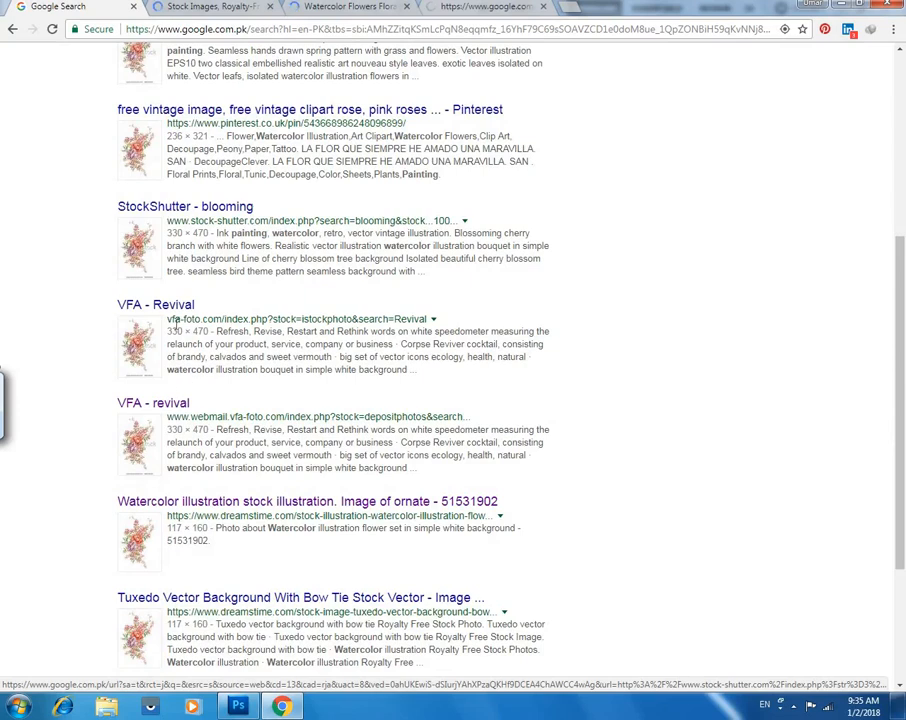
pyautogui.rightClick(178, 312)
pyautogui.click(186, 321)
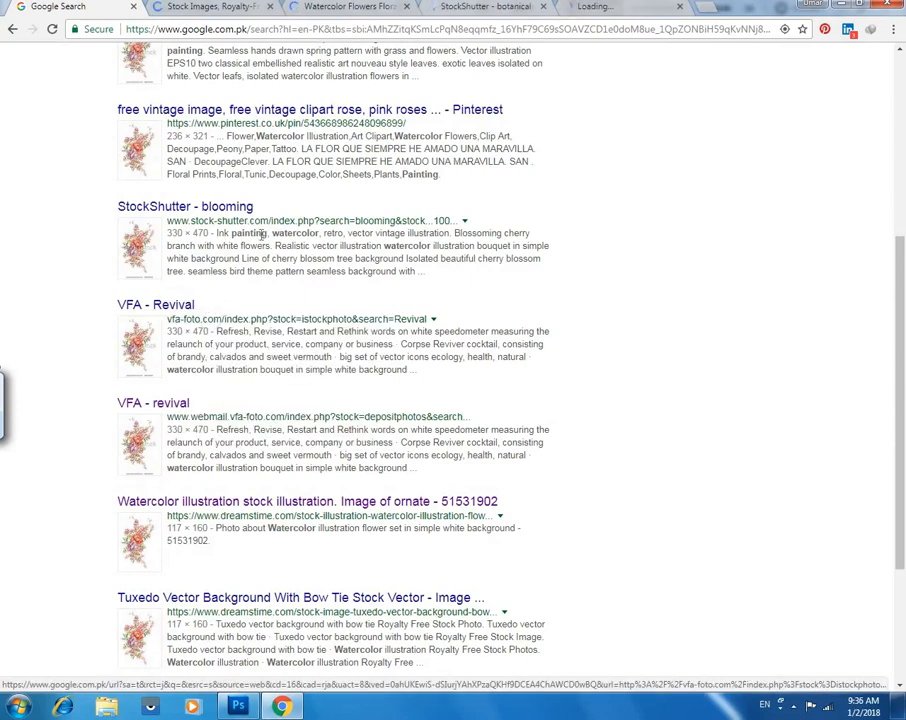
pyautogui.moveTo(899, 368); pyautogui.dragTo(900, 453)
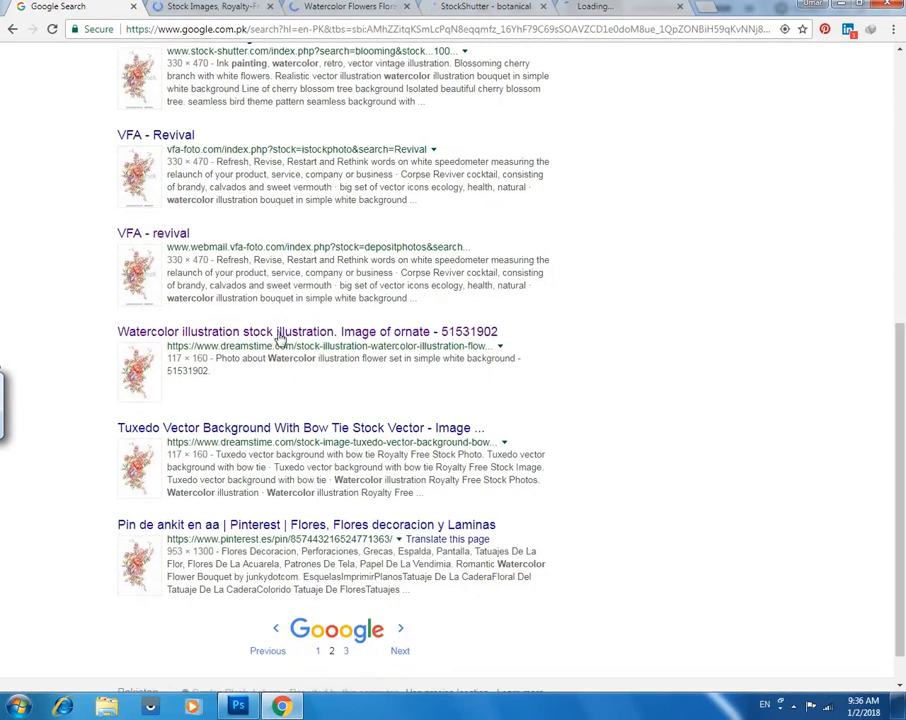
# Open the Dreamstime result "Watercolor illustration stock illustration. Image of ornate" in a new tab.
pyautogui.rightClick(289, 337)
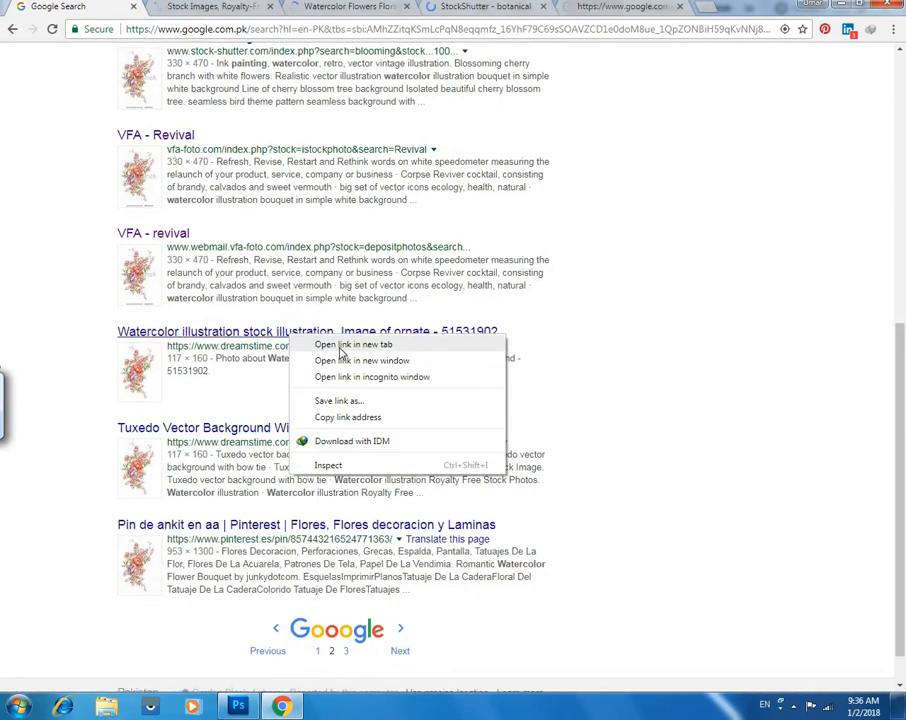
pyautogui.click(341, 345)
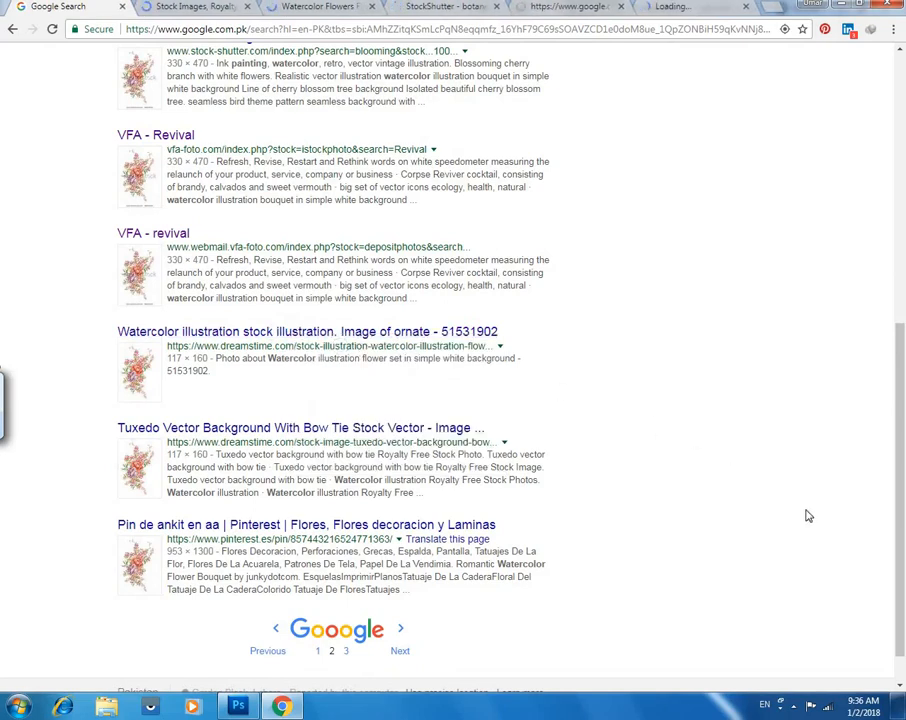
pyautogui.moveTo(899, 563); pyautogui.dragTo(890, 288)
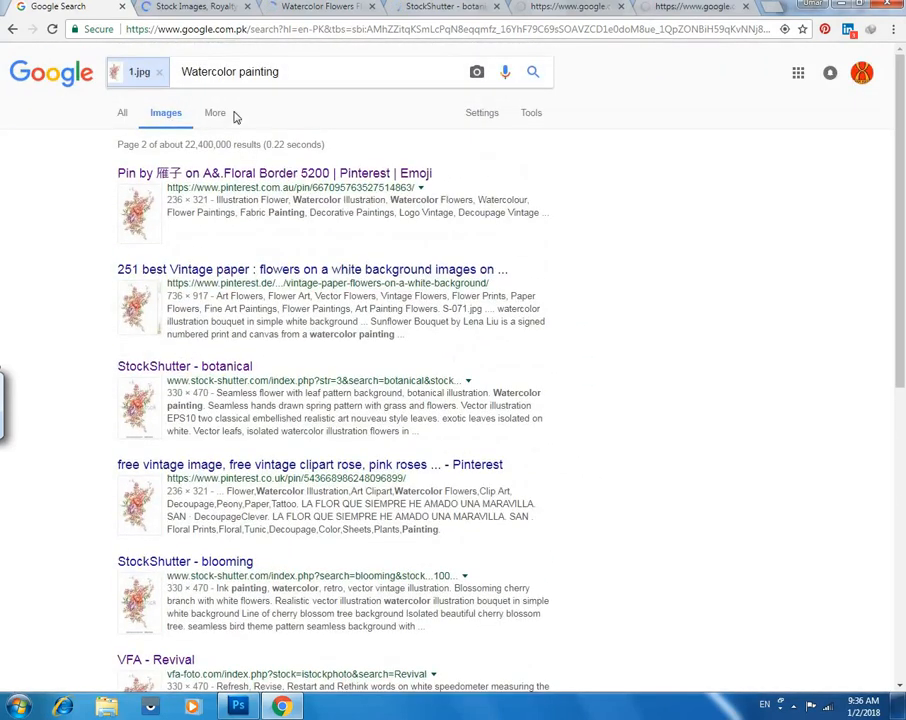
# Look through Shutterstock's similar images for the matching coral and purple flower bouquet and open its page.
pyautogui.click(213, 12)
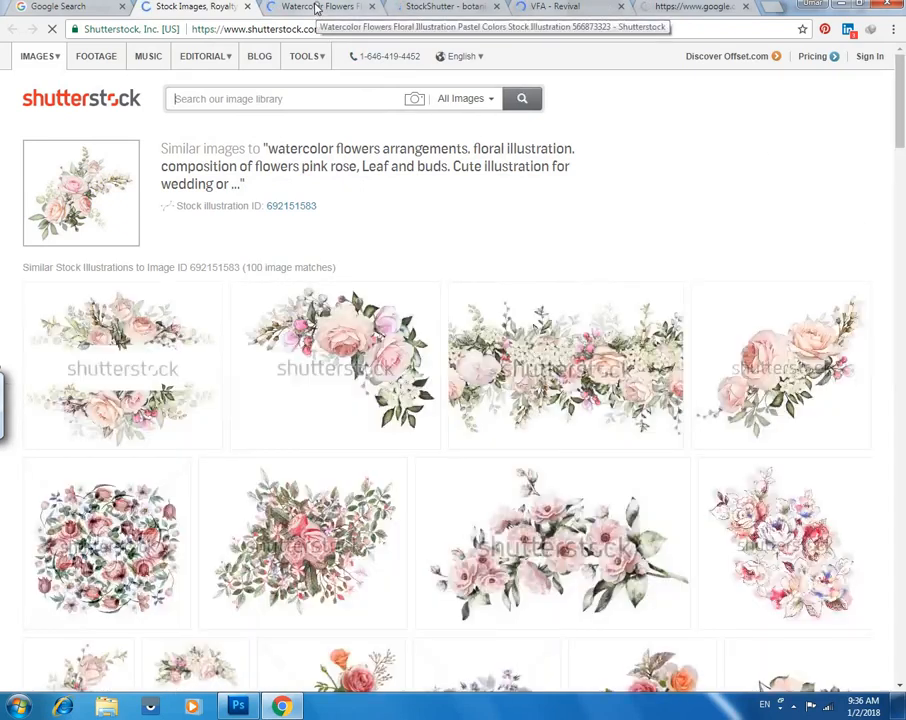
pyautogui.click(318, 8)
pyautogui.click(216, 12)
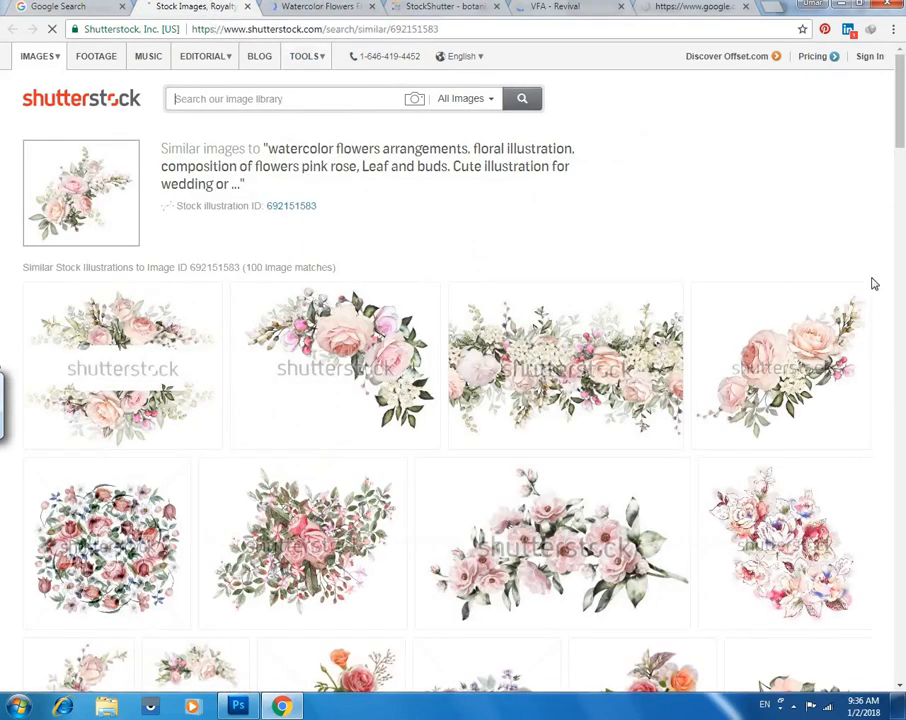
pyautogui.moveTo(900, 120); pyautogui.dragTo(903, 440)
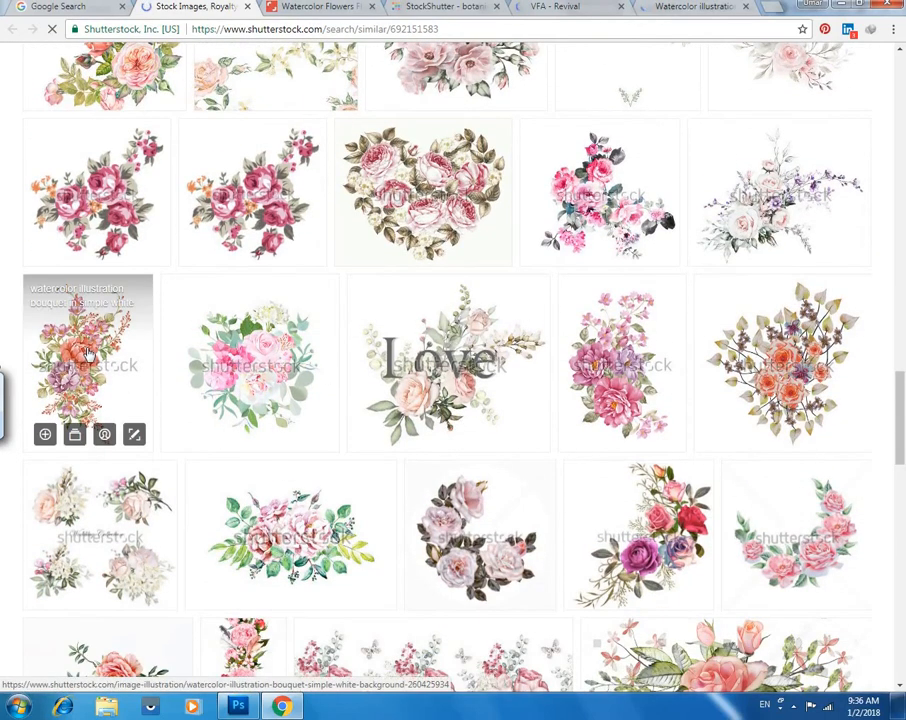
pyautogui.click(92, 354)
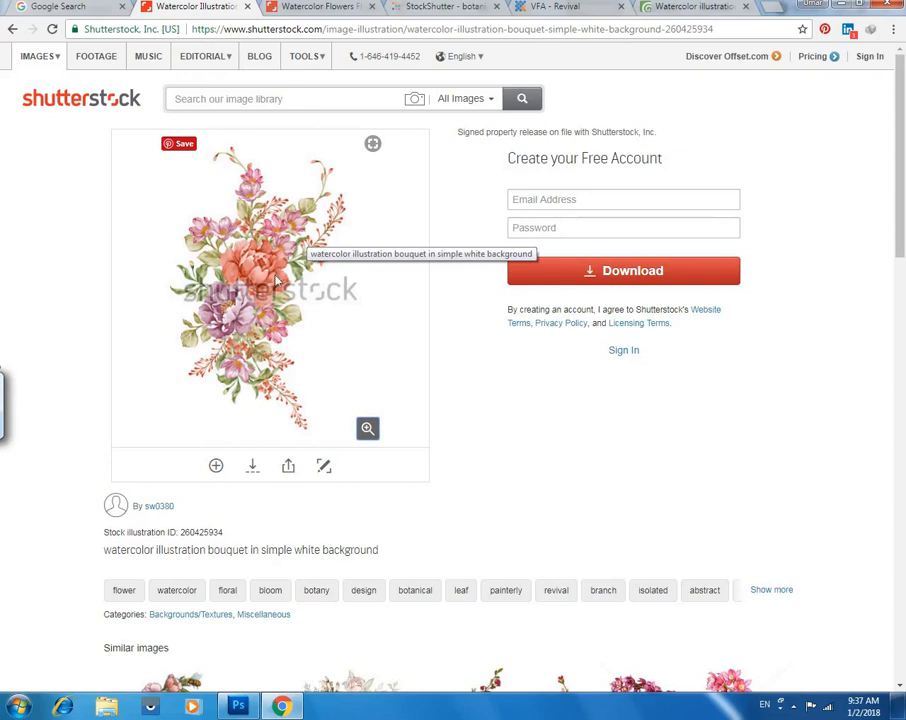
# Save the Shutterstock bouquet preview as a JPEG in the 880 Digital folder, keeping the suggested file name.
pyautogui.rightClick(262, 267)
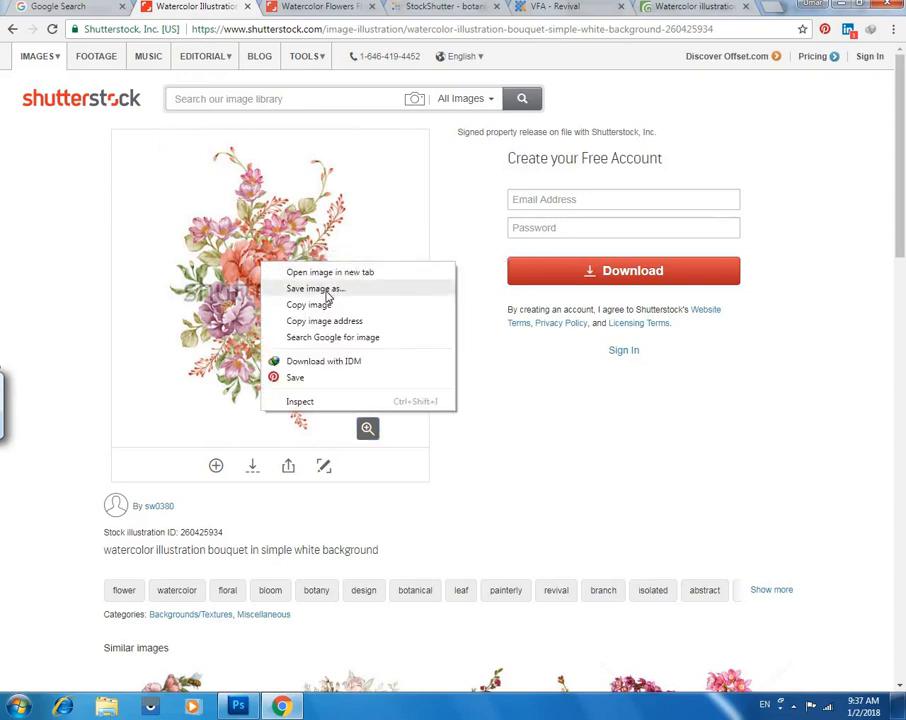
pyautogui.click(420, 158)
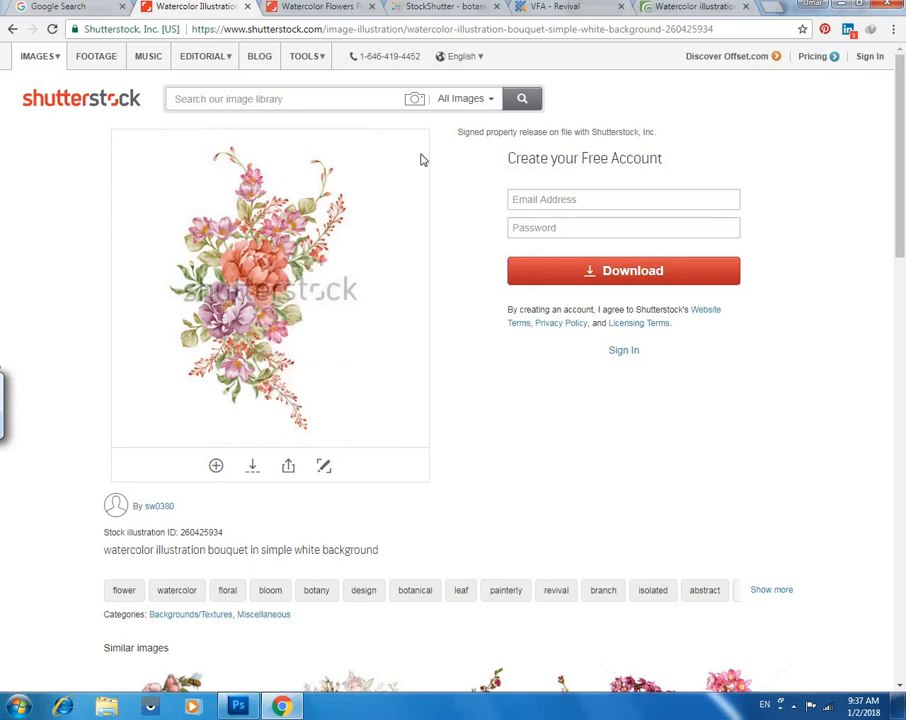
pyautogui.rightClick(257, 257)
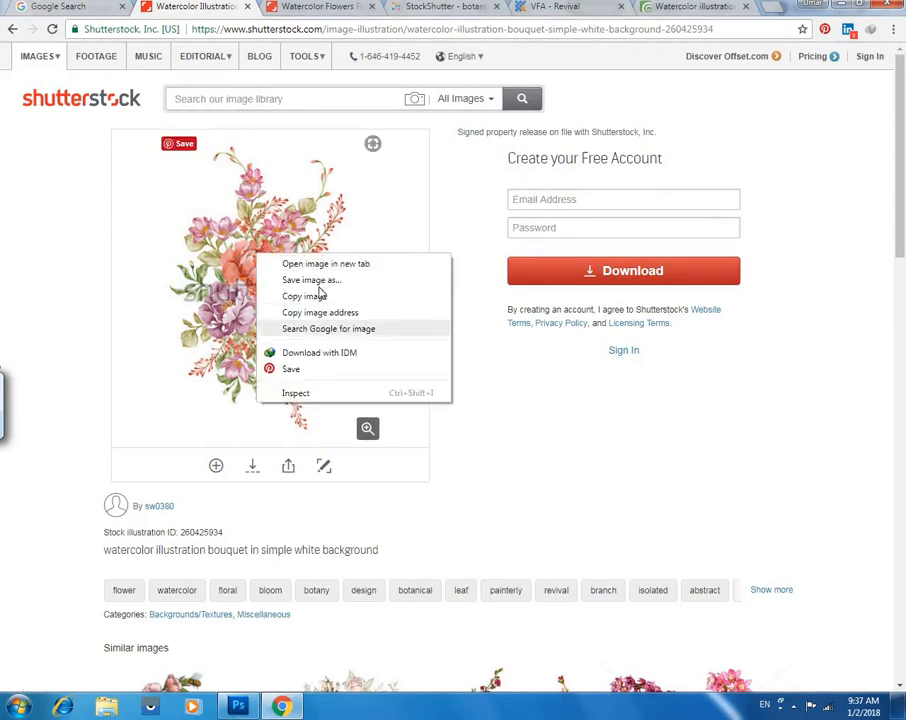
pyautogui.rightClick(241, 247)
pyautogui.click(305, 273)
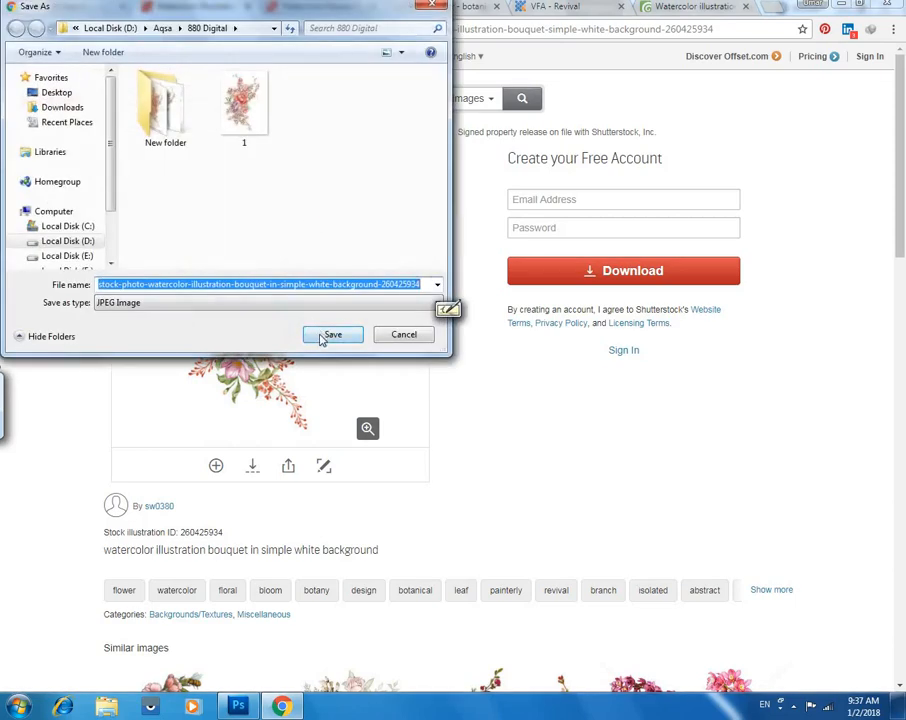
pyautogui.click(323, 335)
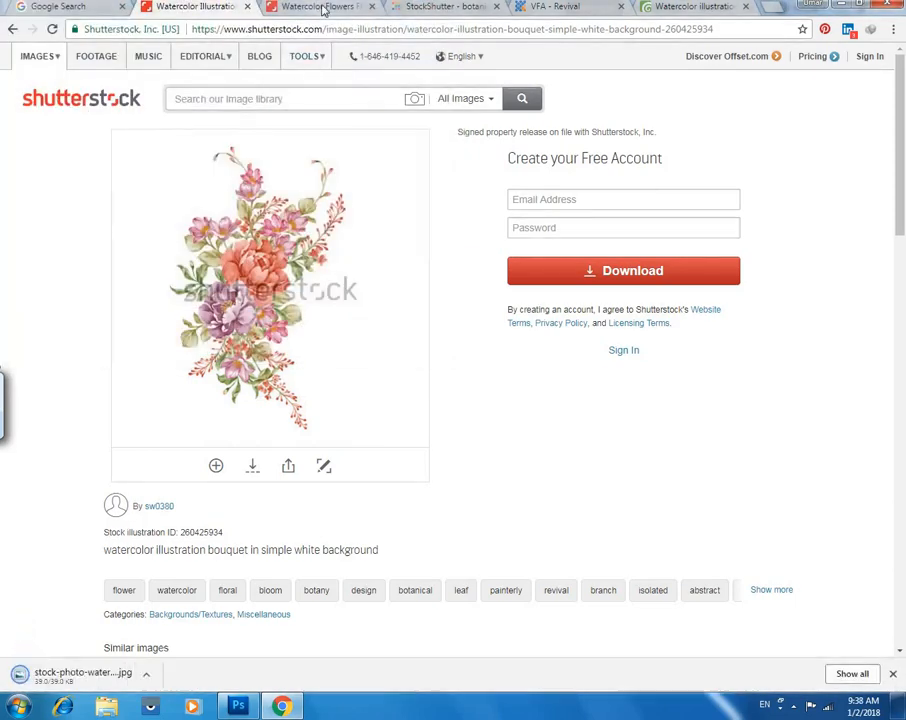
# Check the Watercolor Flowers Floral Illustration page and close the tab of the bouquet already saved.
pyautogui.click(323, 9)
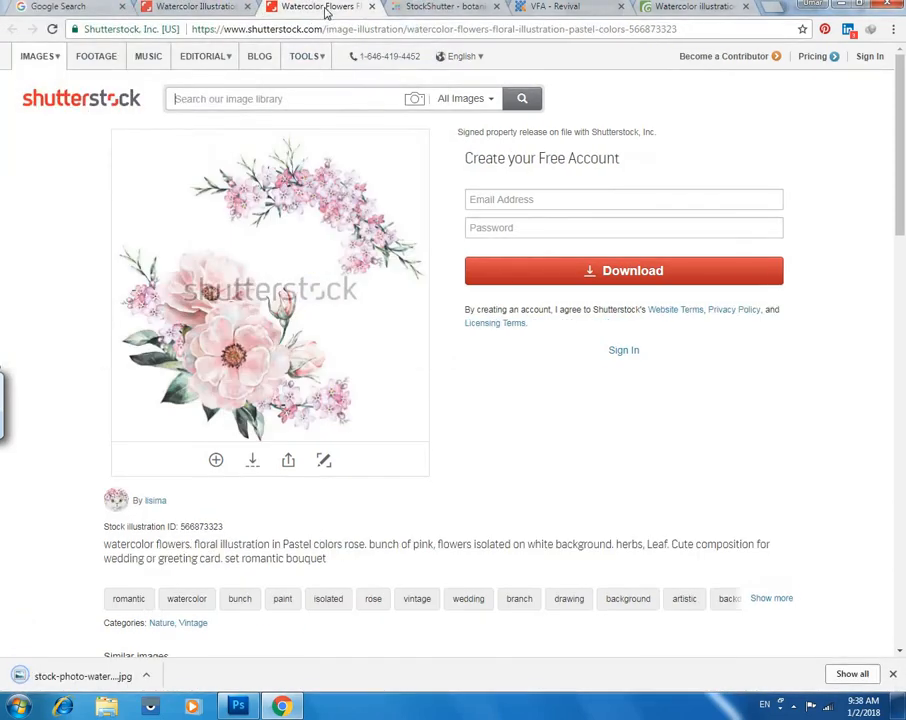
pyautogui.click(247, 7)
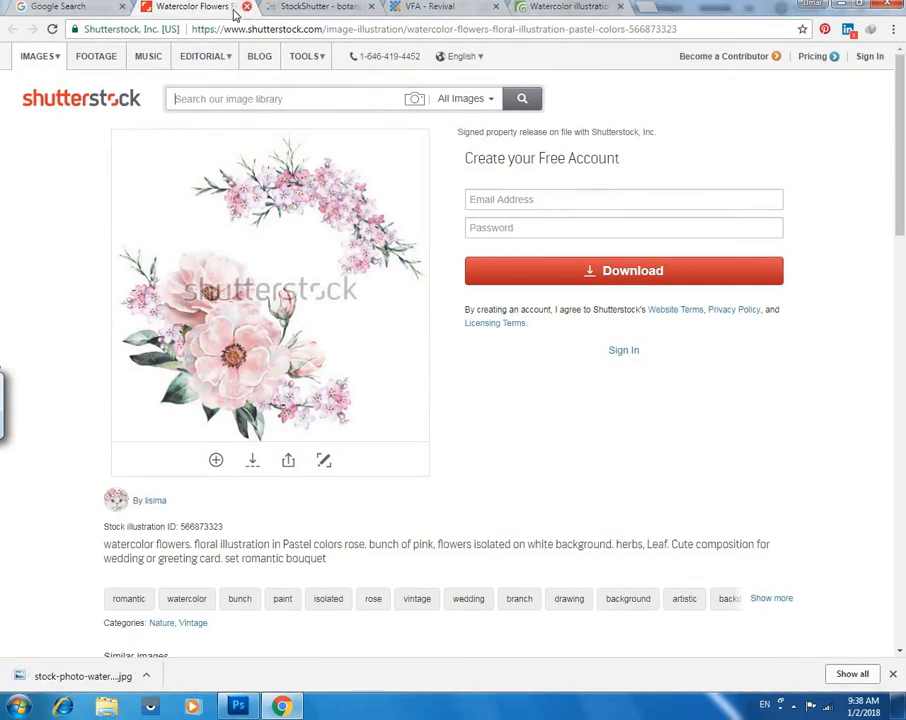
pyautogui.moveTo(897, 128); pyautogui.dragTo(884, 70)
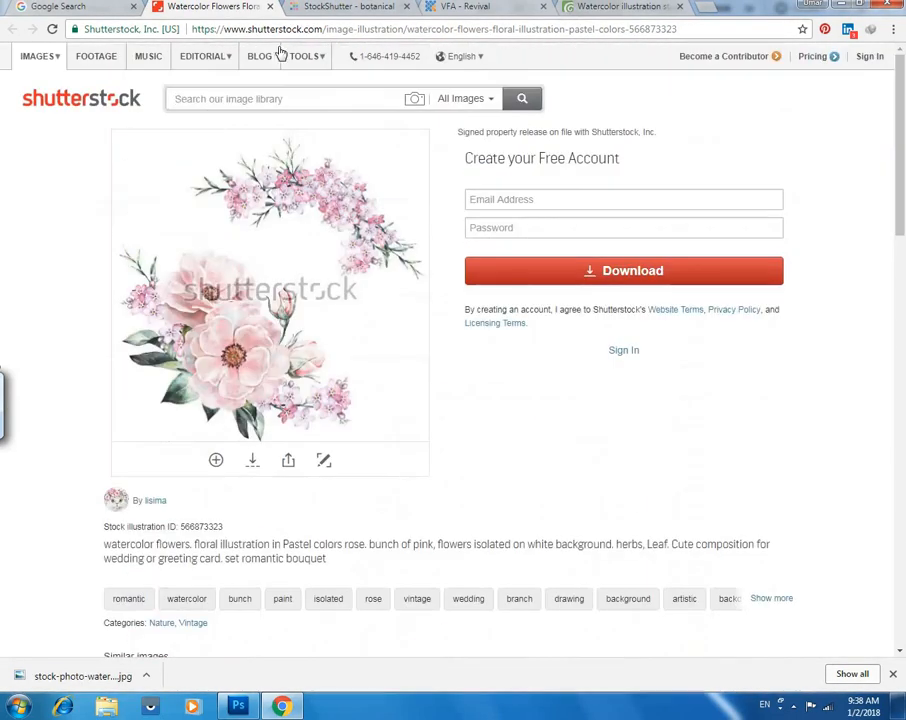
# Find the matching bouquet among the botanical results on StockShutter and open its page.
pyautogui.click(340, 7)
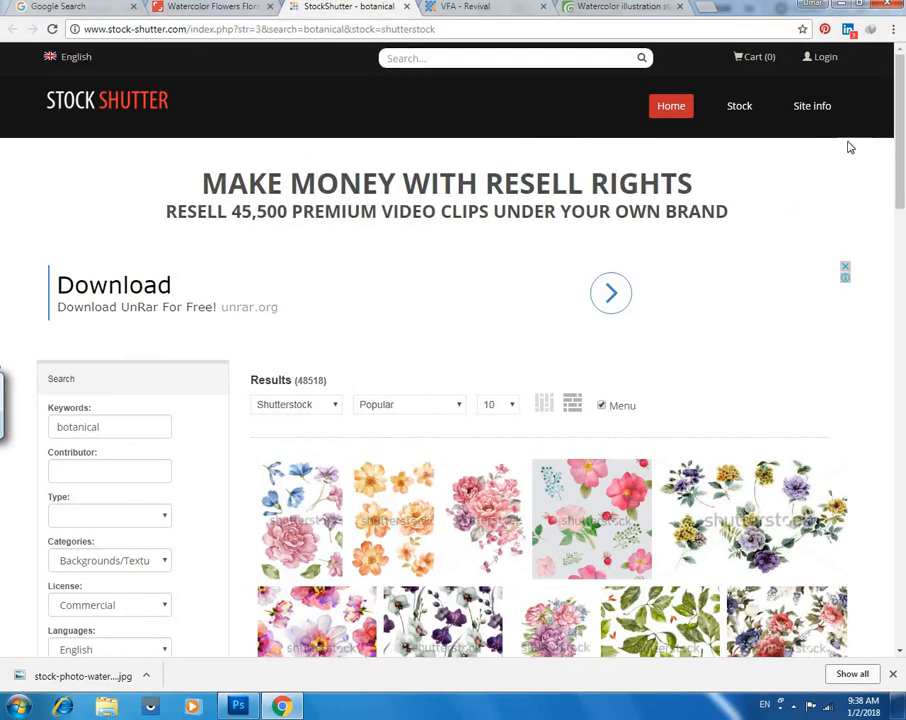
pyautogui.moveTo(900, 118); pyautogui.dragTo(896, 376)
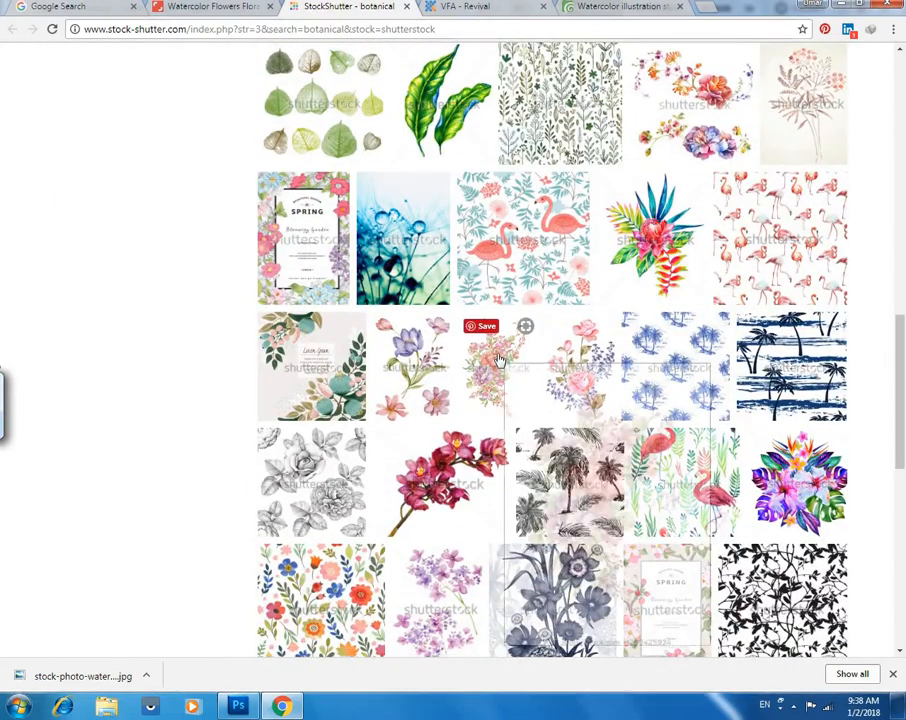
pyautogui.click(484, 380)
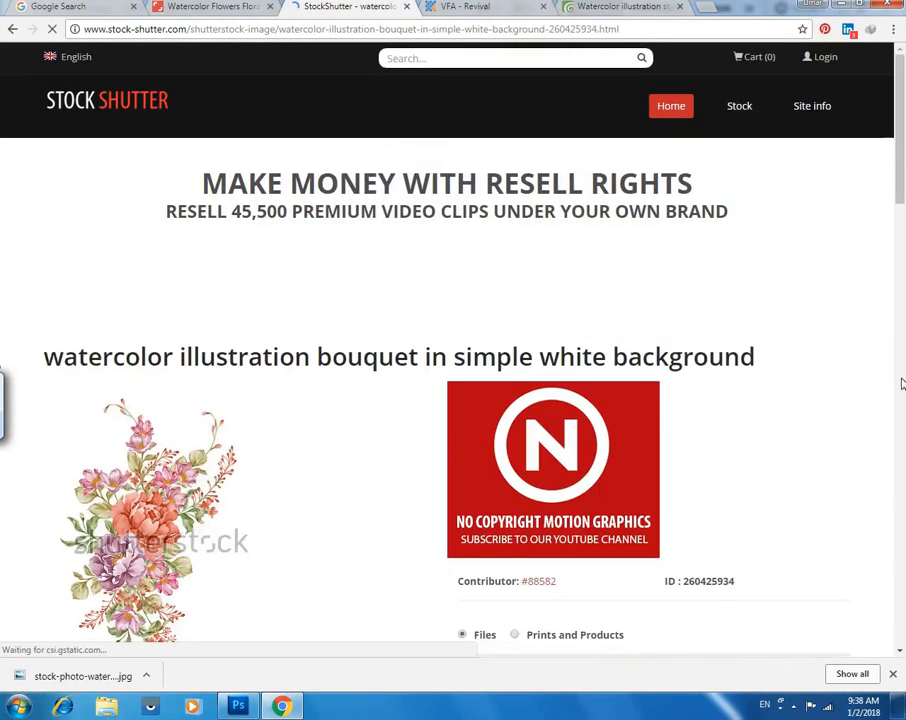
# Save the bouquet preview from the StockShutter page to the 880 Digital folder under the suggested name.
pyautogui.scroll(-3, 900, 385)
pyautogui.scroll(-1, 903, 218)
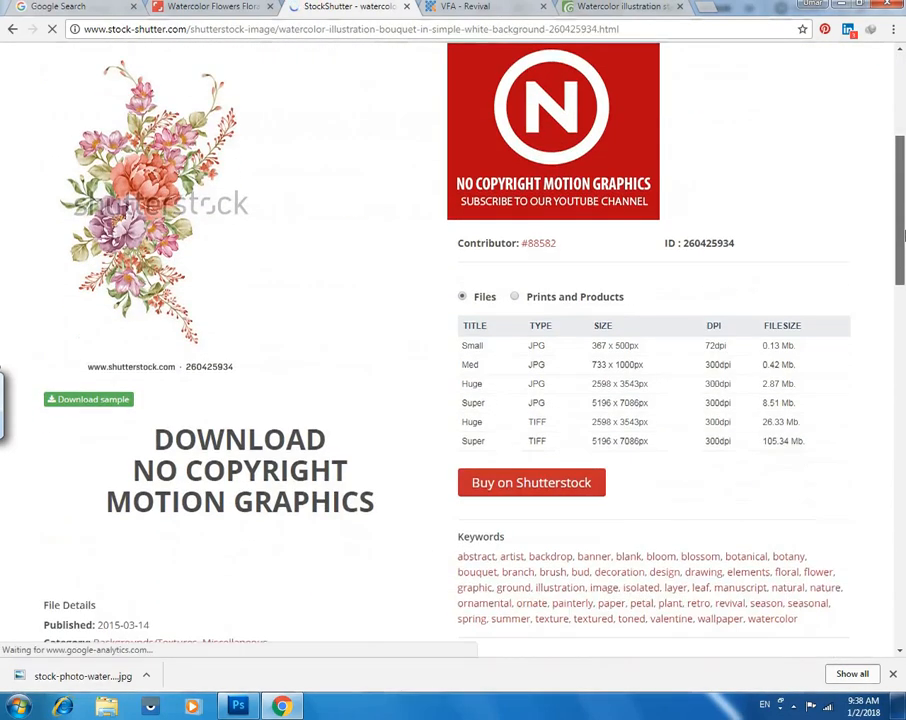
pyautogui.rightClick(152, 178)
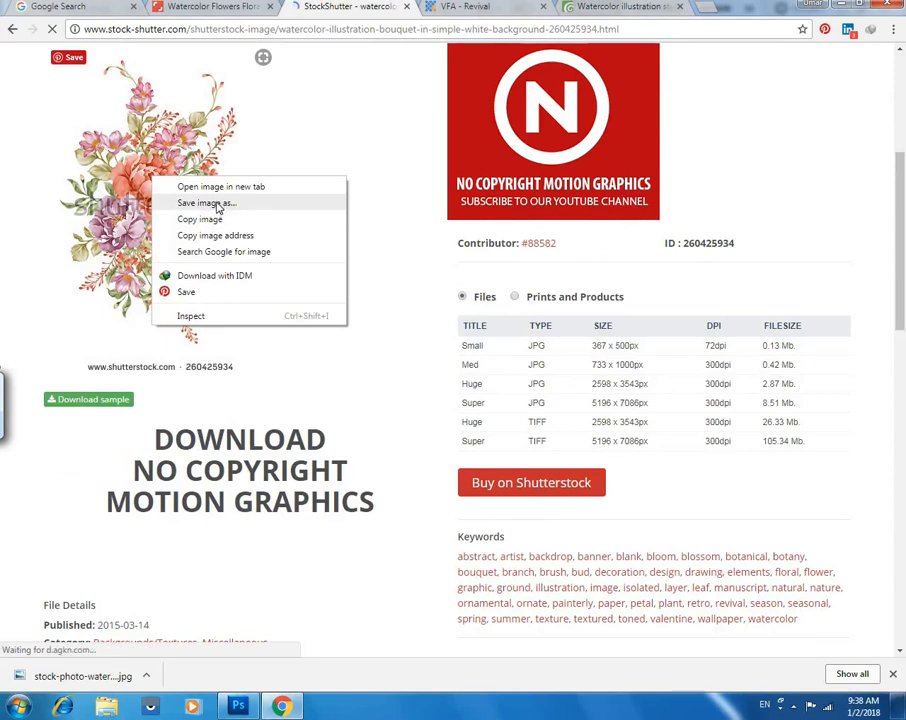
pyautogui.click(210, 203)
pyautogui.press('Return')
pyautogui.scroll(4, 600, 200)
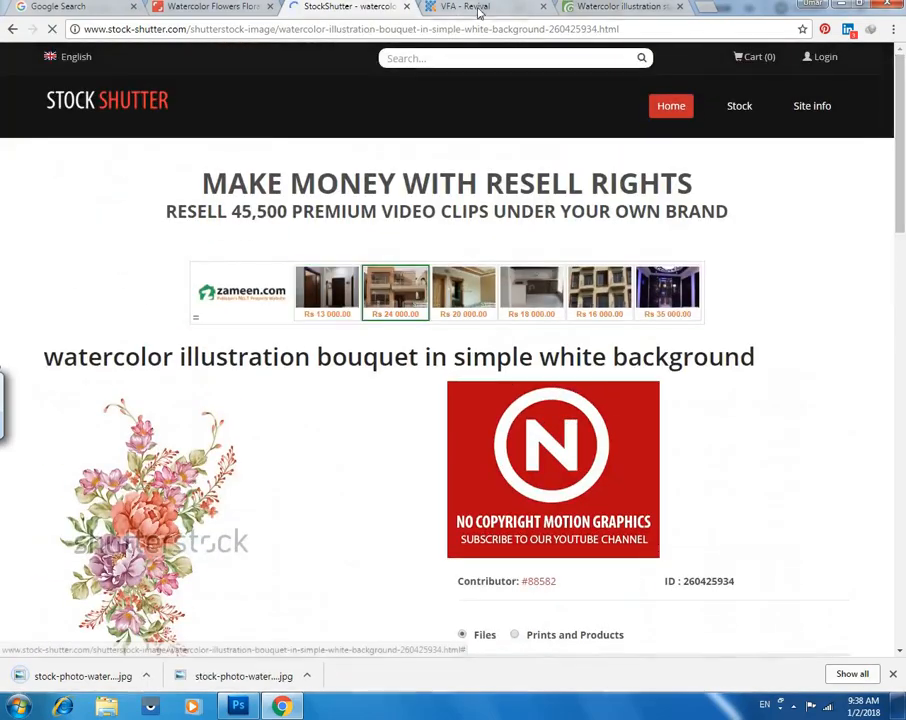
# Look through the VFA - Revival results for the flower bouquet and close that tab.
pyautogui.click(474, 8)
pyautogui.scroll(-20, 900, 108)
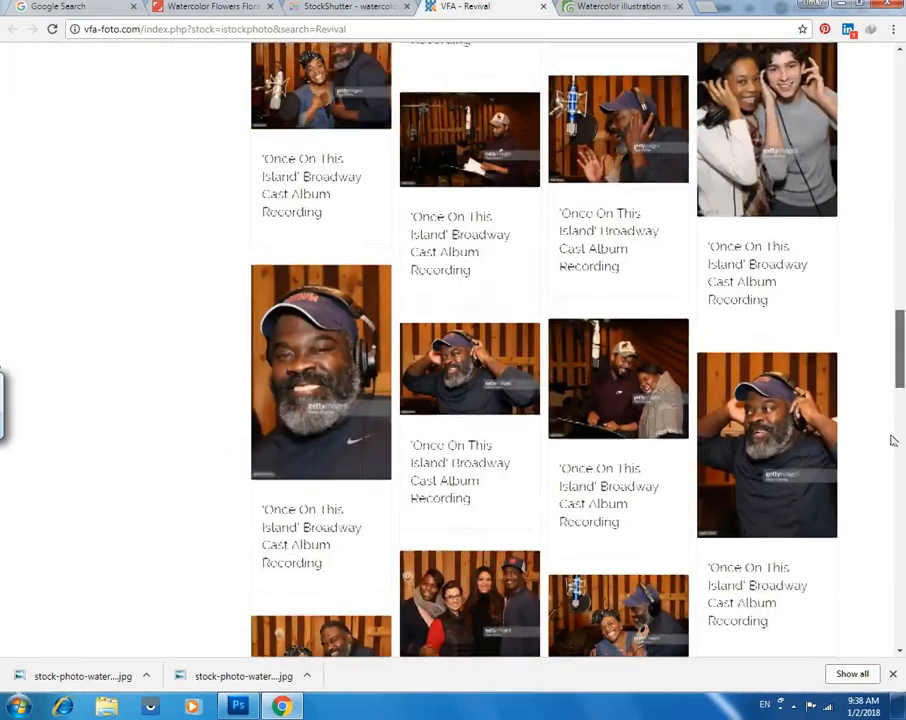
pyautogui.moveTo(894, 440); pyautogui.dragTo(894, 61)
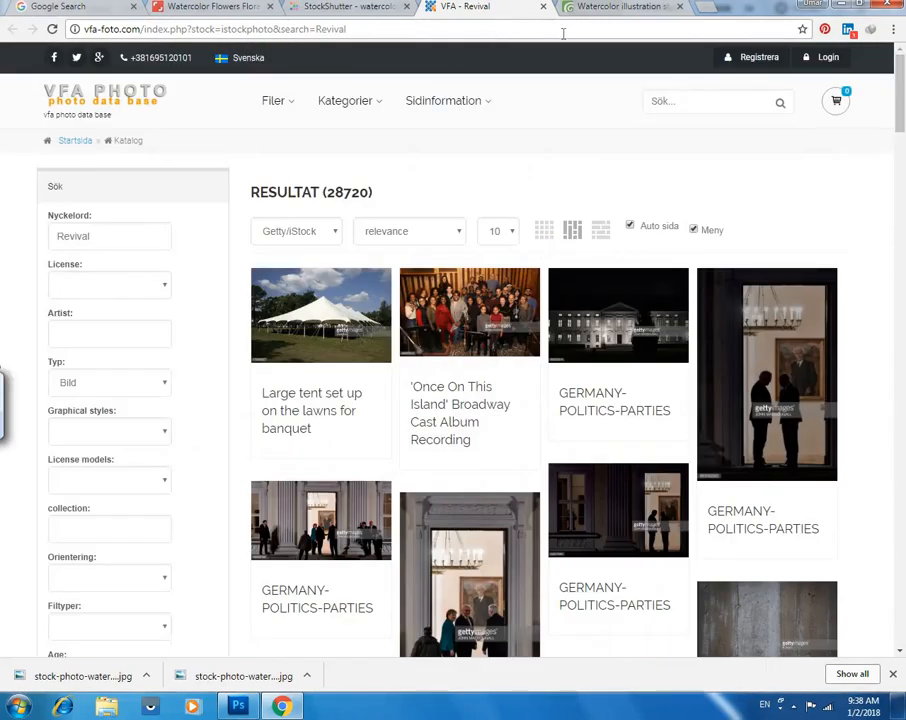
pyautogui.click(543, 7)
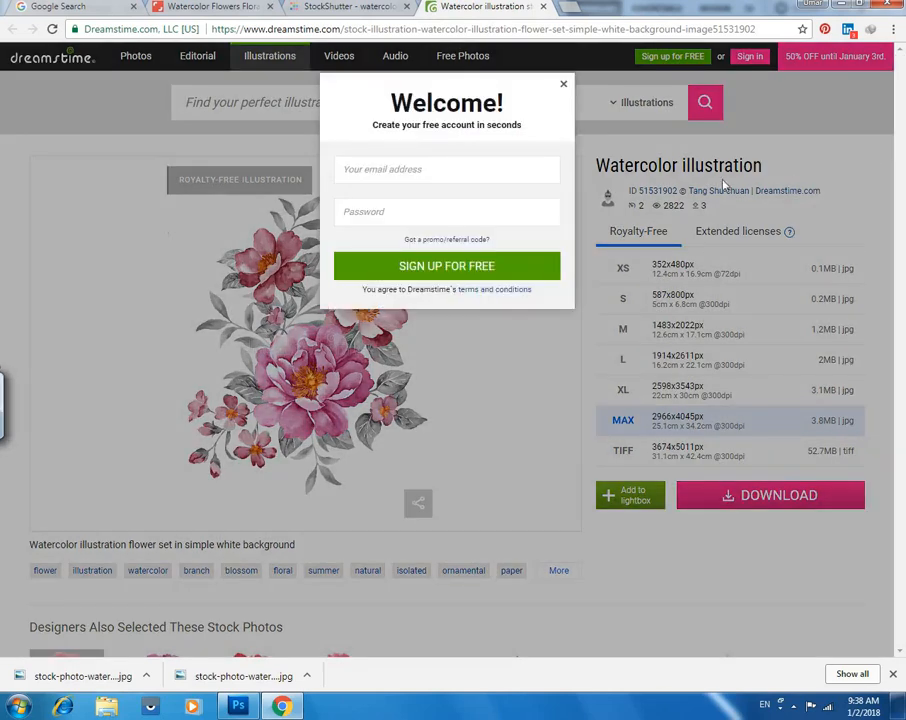
# Dismiss the Dreamstime sign-up form and open the matching bouquet from the designers' also-selected stock photos.
pyautogui.click(563, 84)
pyautogui.moveTo(899, 119); pyautogui.dragTo(903, 271)
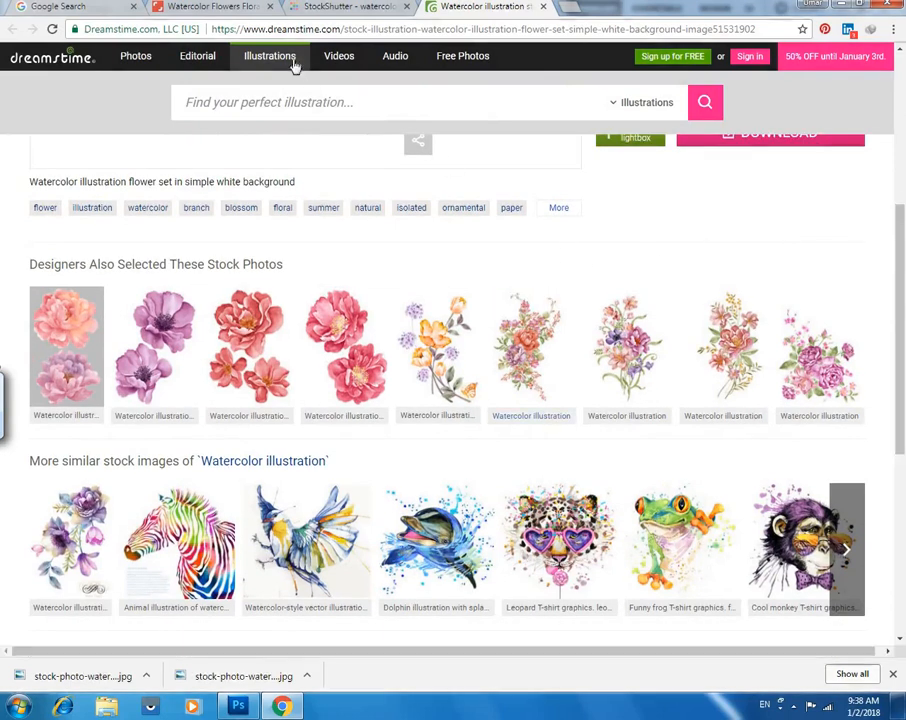
pyautogui.click(535, 345)
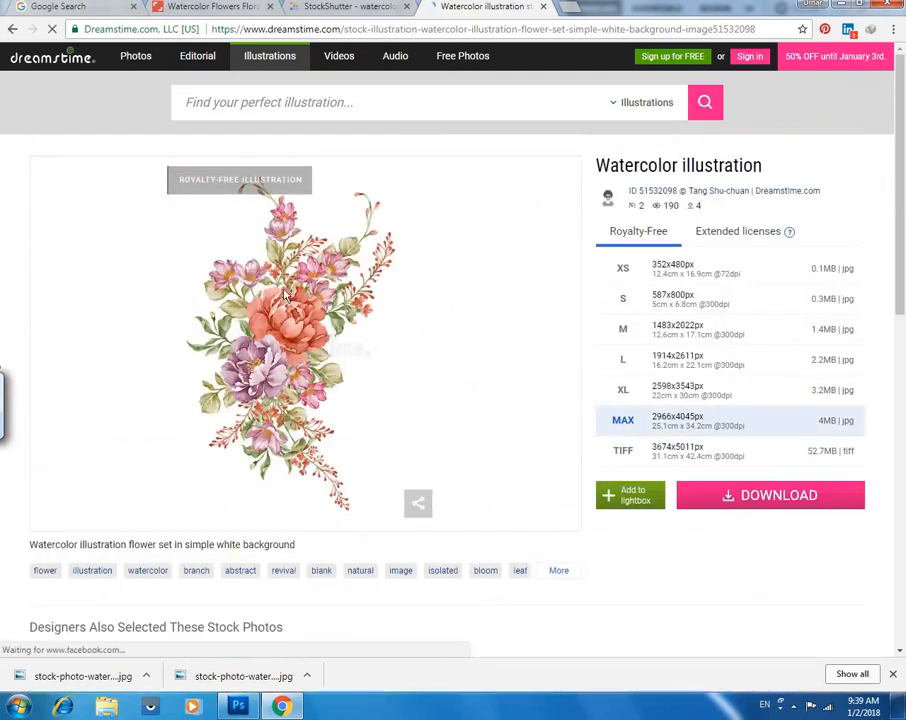
# Save the Dreamstime bouquet preview as a JPEG in the 880 Digital folder, keeping the suggested file name.
pyautogui.rightClick(294, 328)
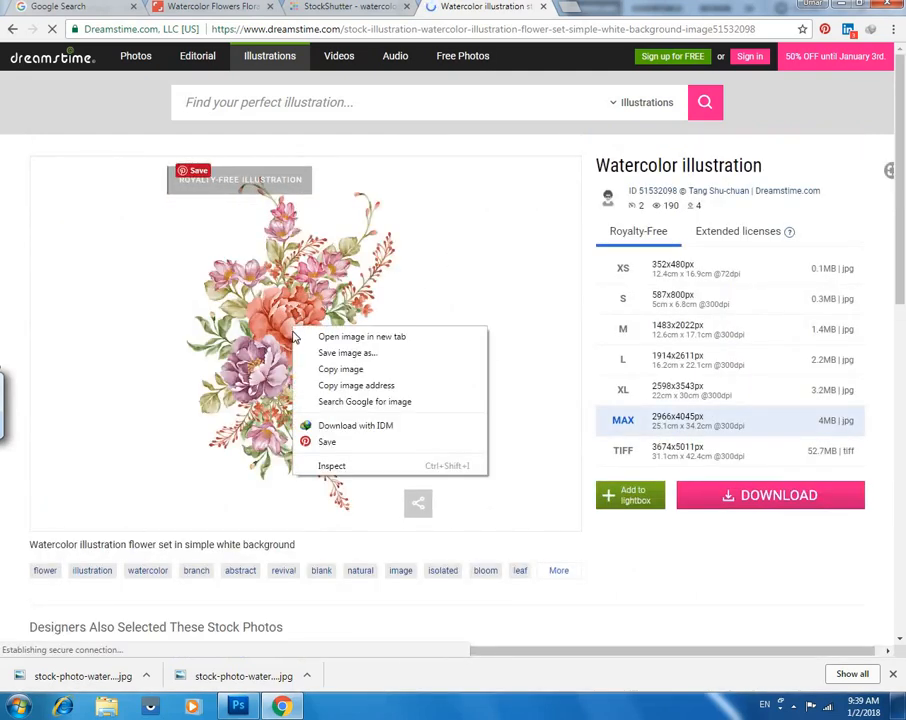
pyautogui.click(350, 353)
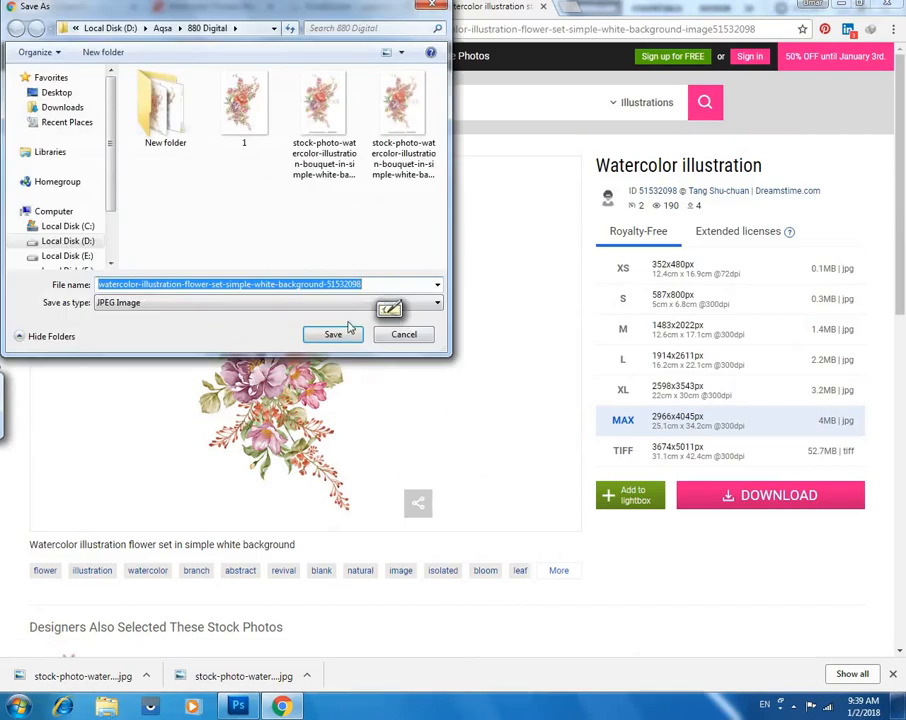
pyautogui.click(336, 337)
pyautogui.moveTo(899, 158); pyautogui.dragTo(902, 88)
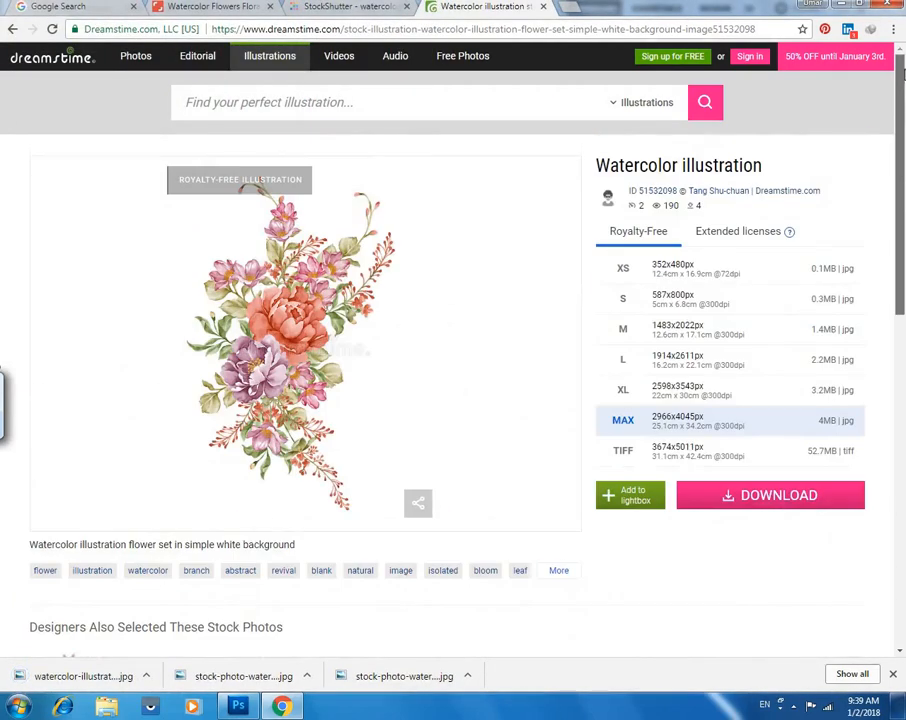
# Switch to Photoshop and examine the watermarks on 1.jpg up close, ending with the whole image fitted in view.
pyautogui.click(842, 7)
pyautogui.moveTo(497, 230); pyautogui.dragTo(469, 236)
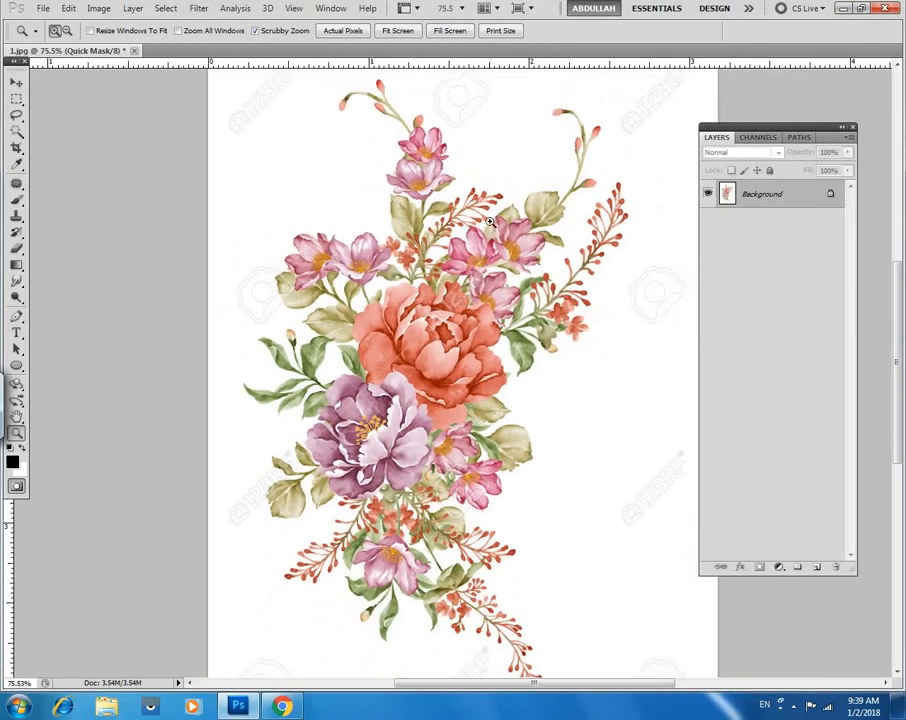
pyautogui.moveTo(289, 108); pyautogui.dragTo(407, 371)
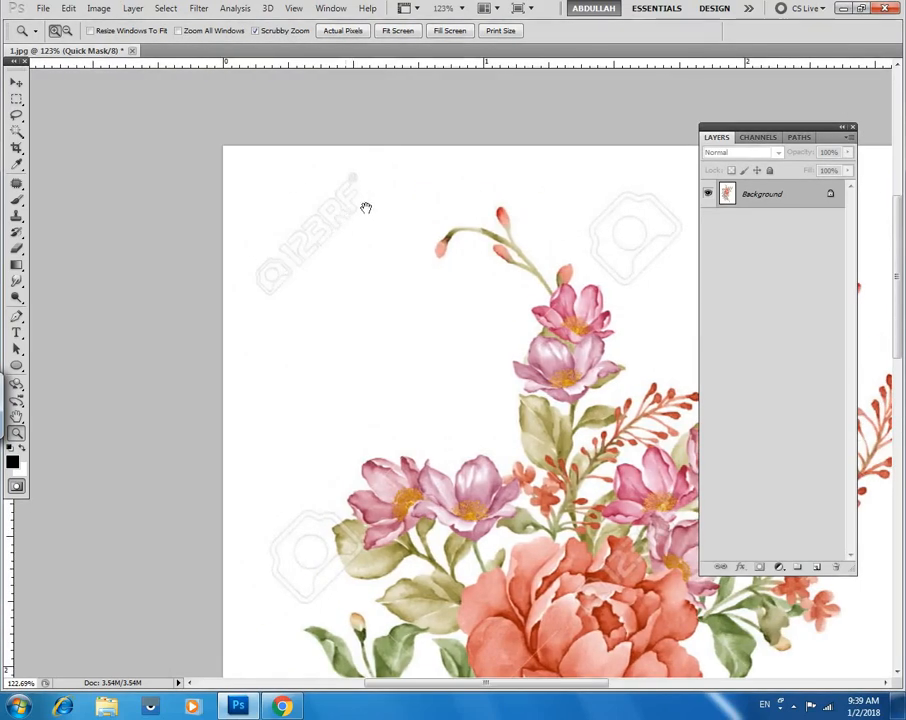
pyautogui.moveTo(380, 262); pyautogui.dragTo(340, 263)
pyautogui.moveTo(378, 302); pyautogui.dragTo(409, 390)
pyautogui.hotkey('ctrl', '0')
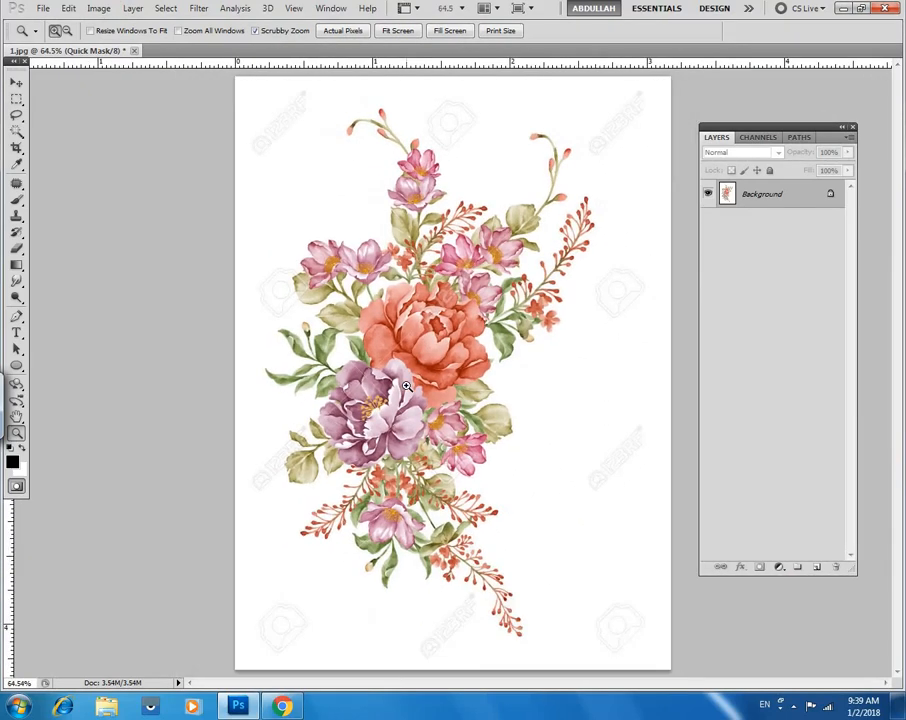
# Open the three downloaded bouquet images from the 880 Digital folder: both stock-photo-watercolor files and the watercolor-illustration-flower-set file.
pyautogui.hotkey('ctrl', 'o')
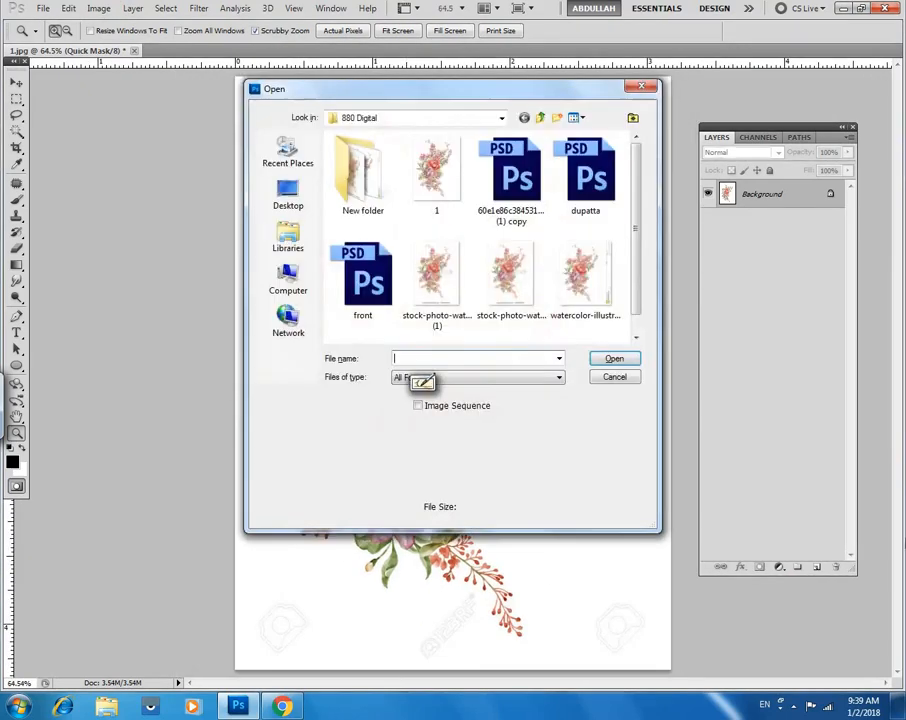
pyautogui.click(584, 285)
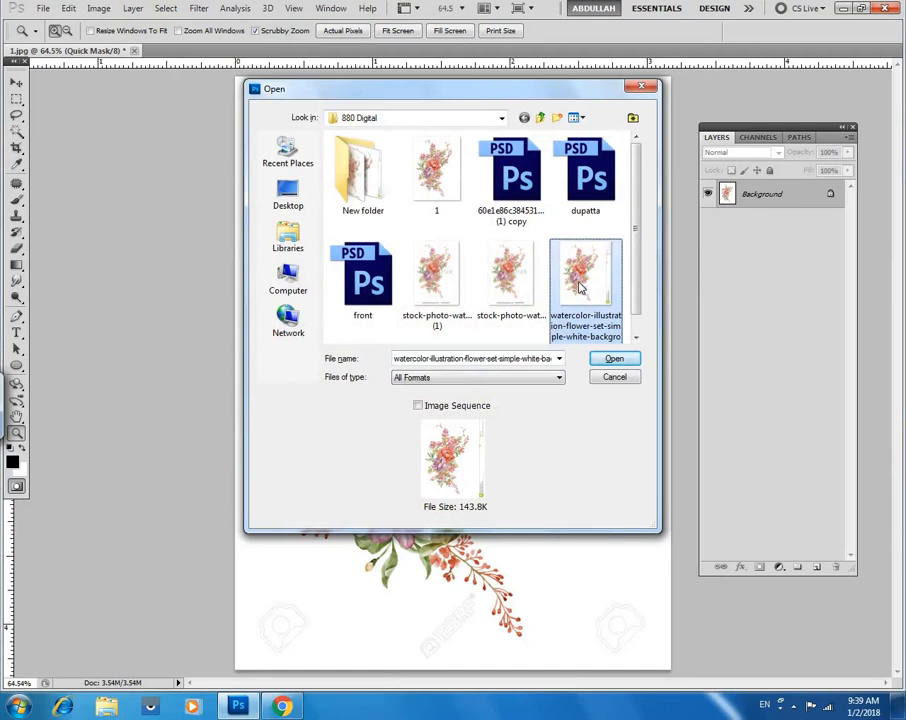
pyautogui.click(508, 292)
pyautogui.click(607, 357)
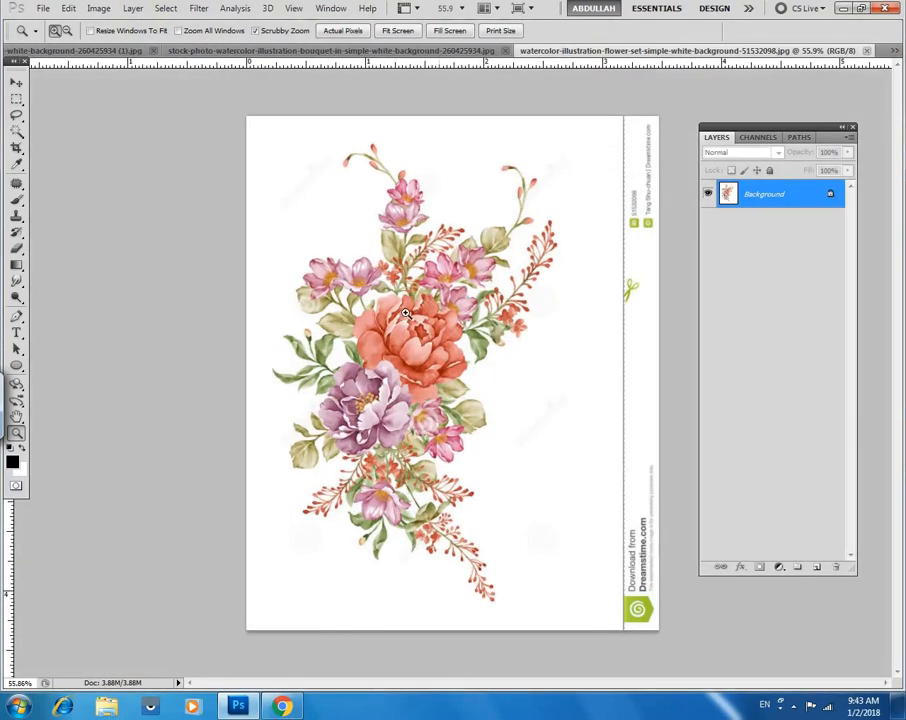
# Copy the whole Dreamstime flower-set image, try pasting it into 1.jpg, and undo the paste.
pyautogui.moveTo(405, 313); pyautogui.dragTo(464, 311)
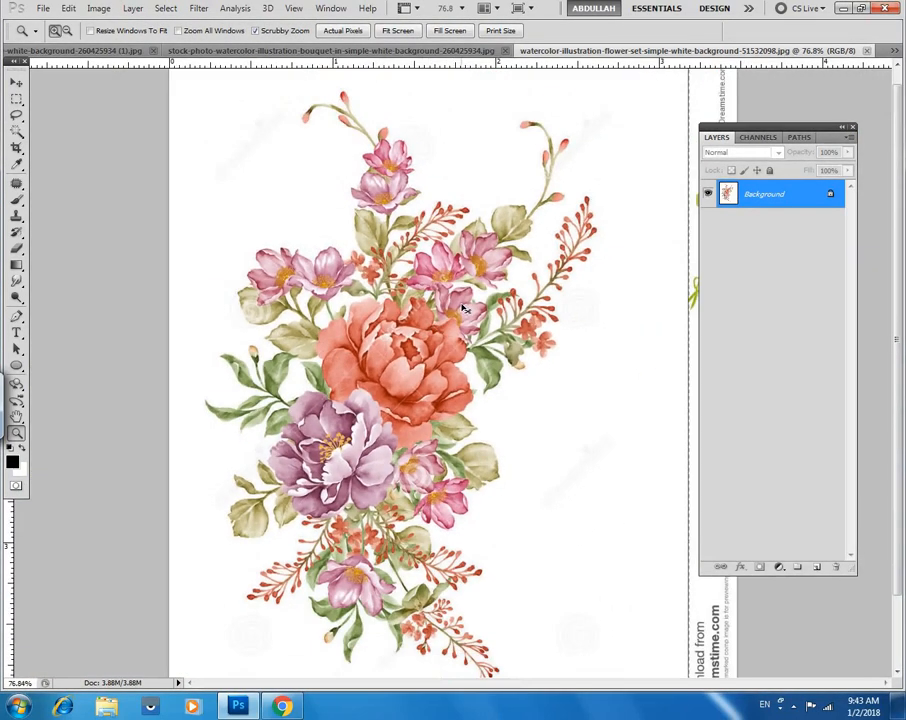
pyautogui.click(330, 8)
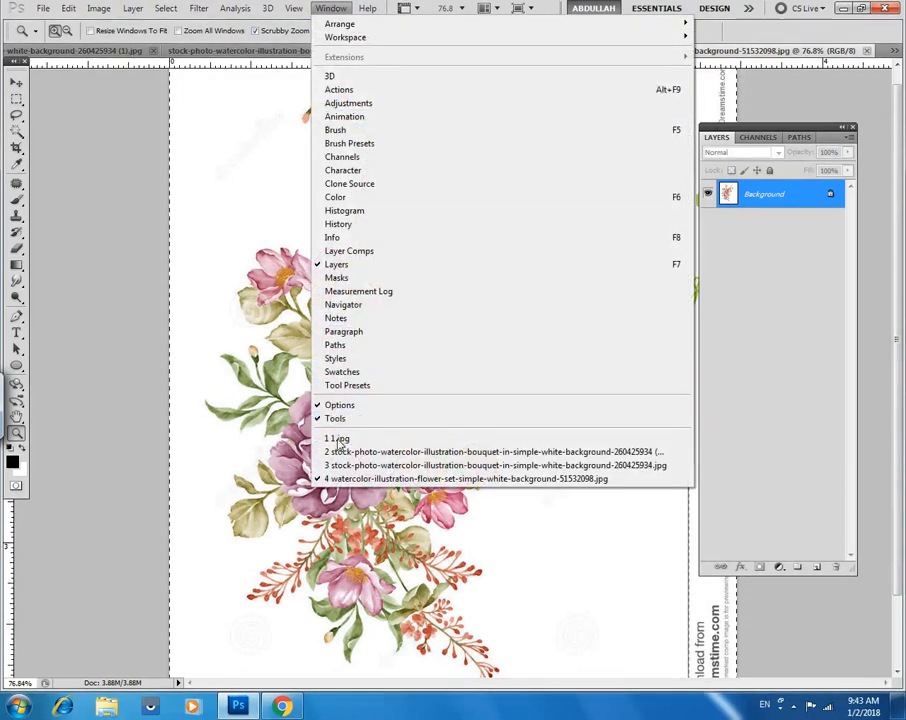
pyautogui.click(338, 438)
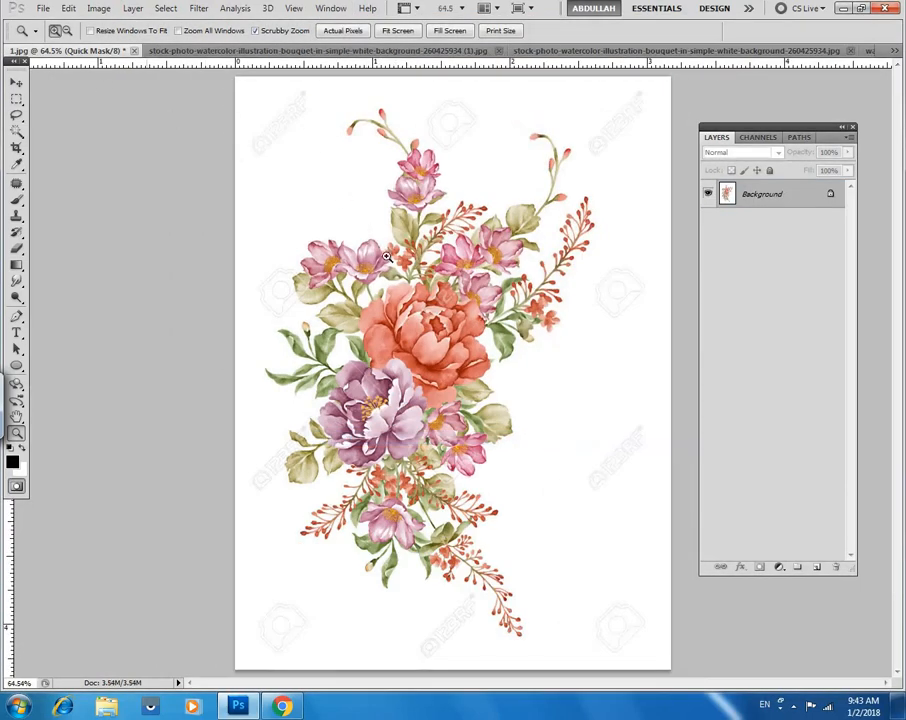
pyautogui.hotkey('ctrl', 'v')
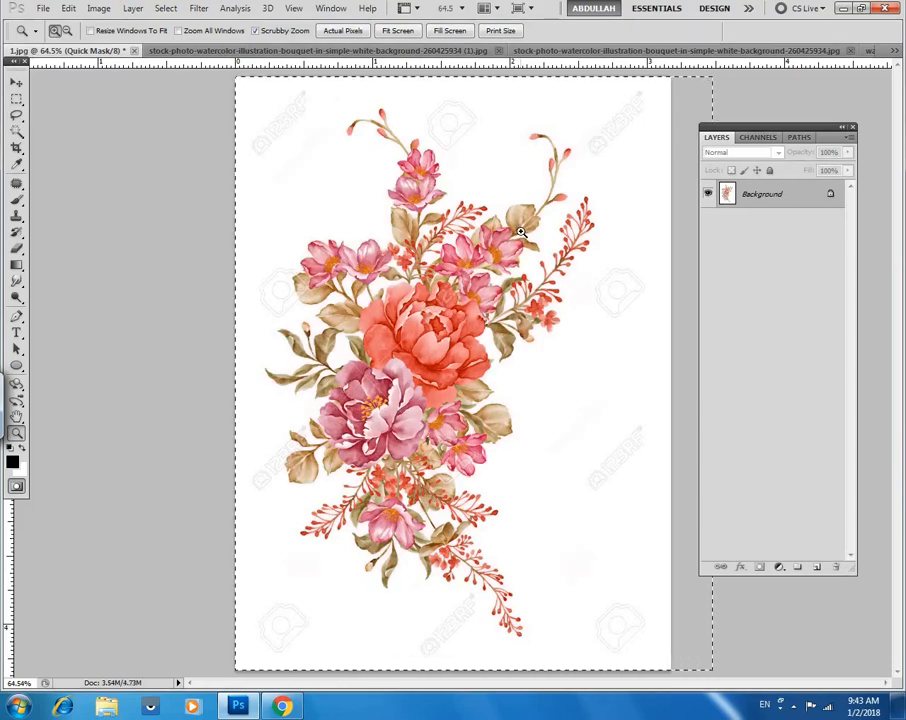
pyautogui.hotkey('ctrl', 'z')
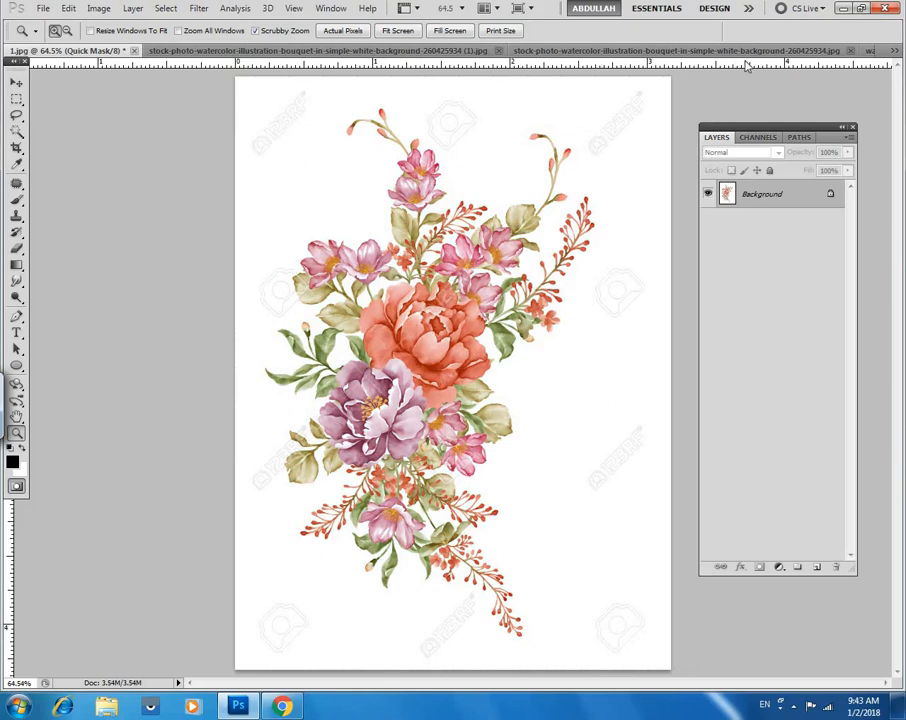
# Check the channels of the stock-photo and flower-set images, ending on 1.jpg.
pyautogui.click(540, 49)
pyautogui.click(759, 137)
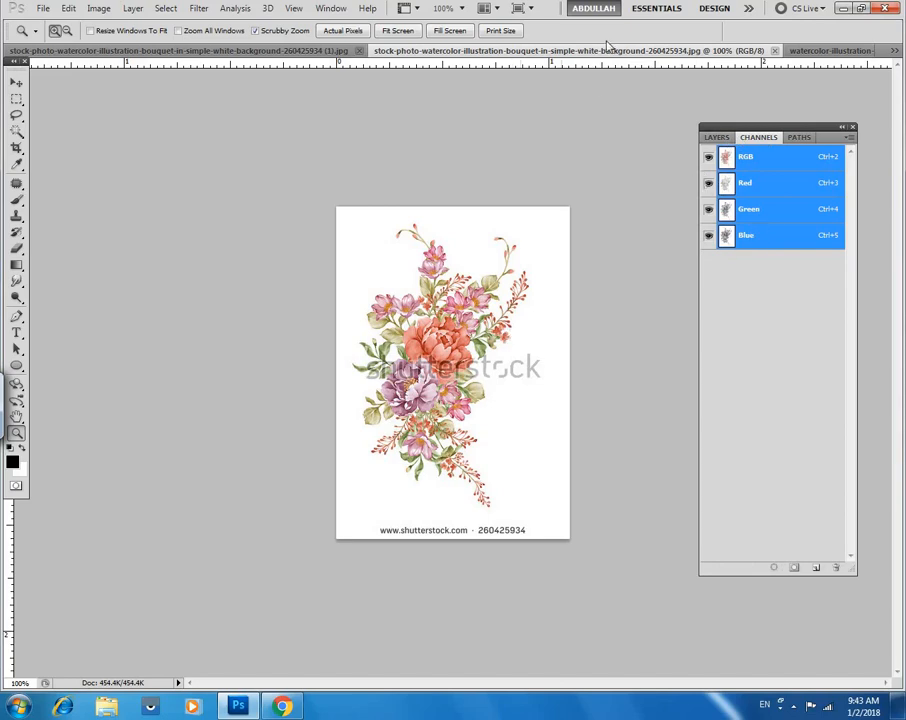
pyautogui.click(829, 50)
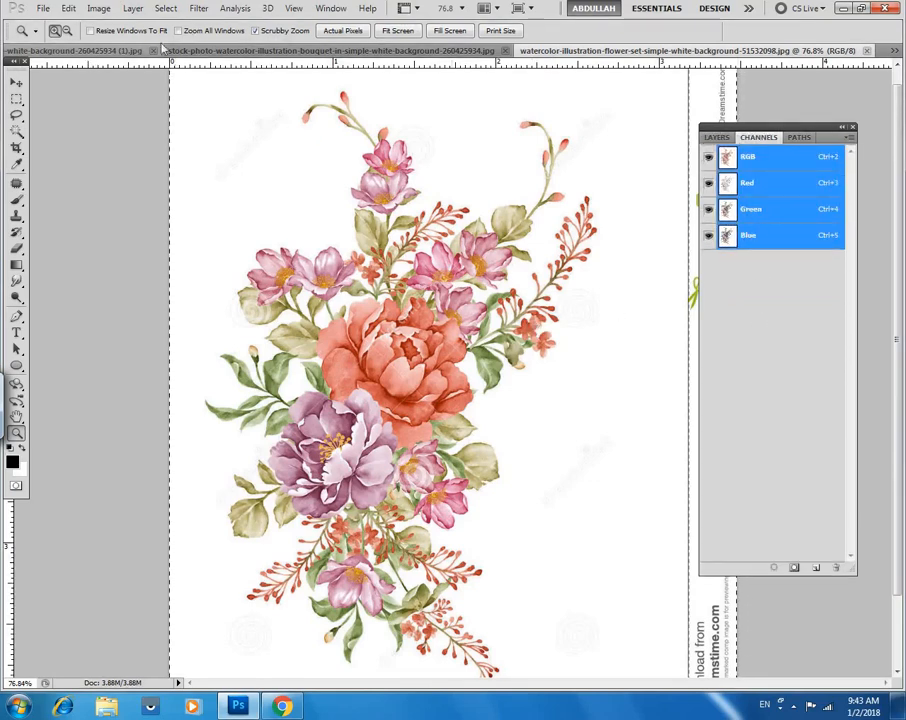
pyautogui.click(85, 50)
pyautogui.click(331, 8)
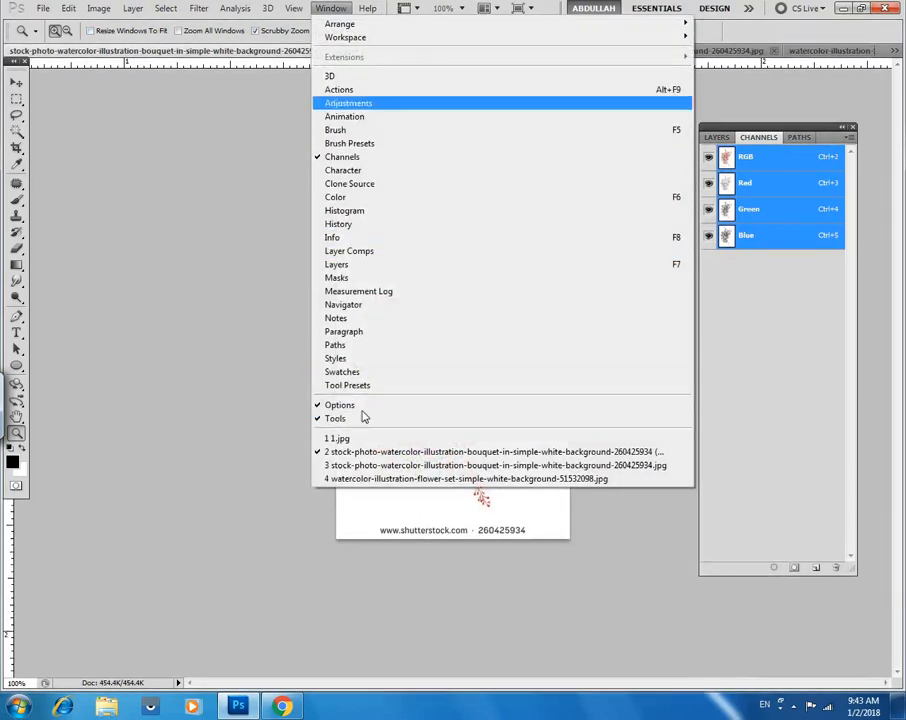
pyautogui.click(345, 438)
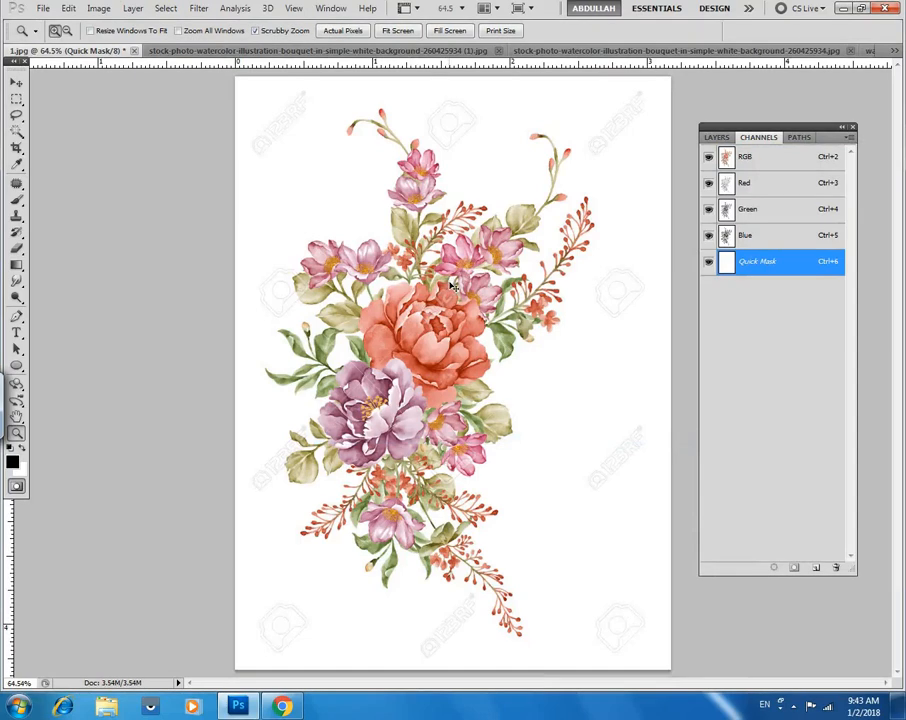
# Delete the Quick Mask channel from 1.jpg and paste the copied Dreamstime bouquet as a new layer above the Background.
pyautogui.moveTo(773, 272); pyautogui.dragTo(836, 567)
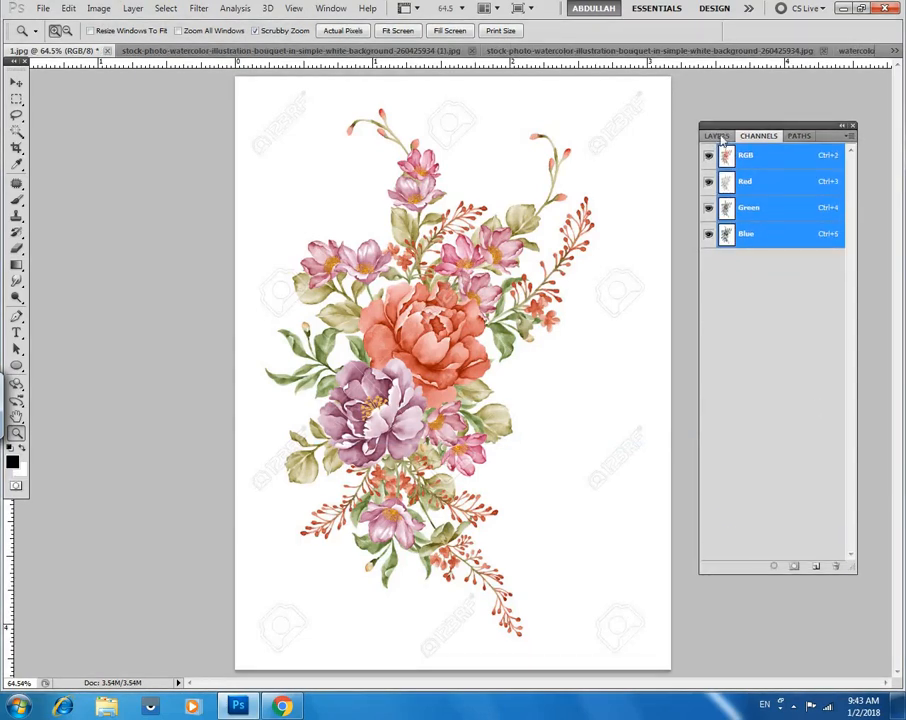
pyautogui.click(717, 136)
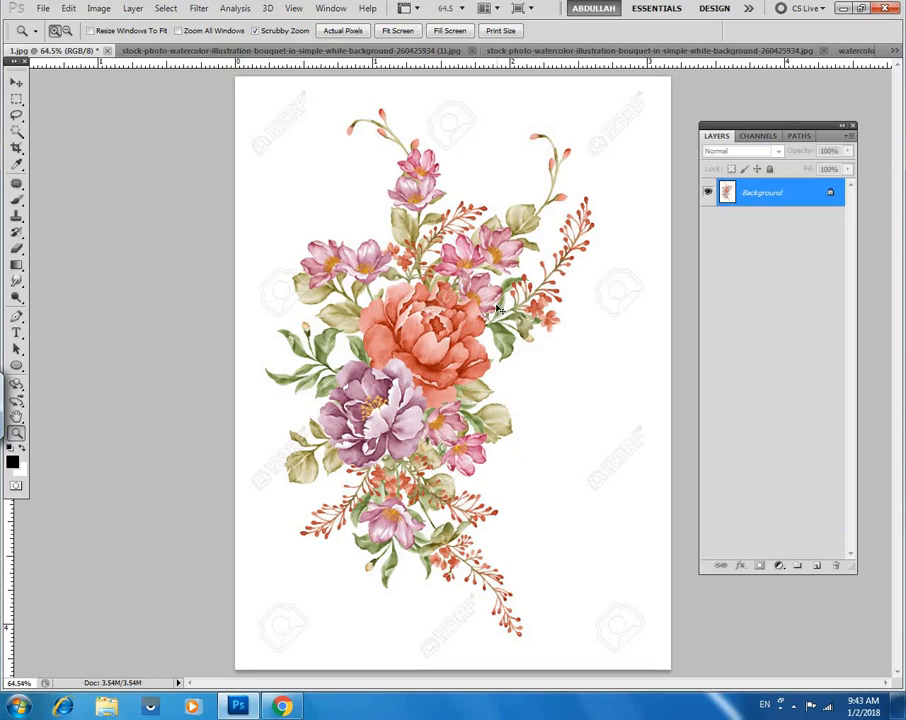
pyautogui.hotkey('ctrl', 'a')
pyautogui.hotkey('ctrl', 'v')
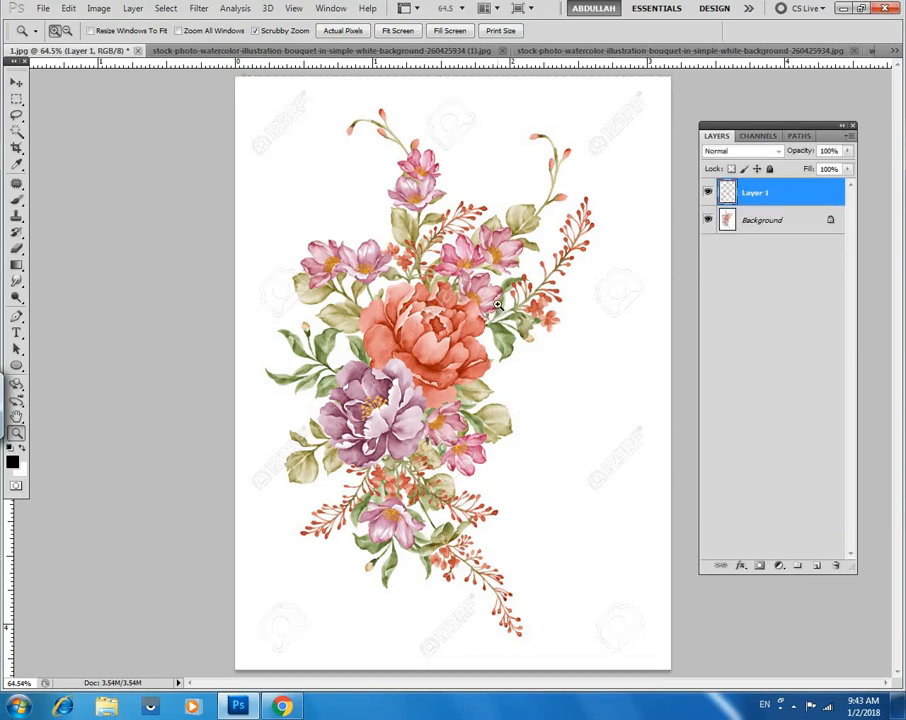
# Compare the pasted bouquet with the Background by hiding and showing Layer 1, both full view and close up on the top flowers.
pyautogui.click(707, 192)
pyautogui.click(707, 192)
pyautogui.click(707, 192)
pyautogui.click(707, 192)
pyautogui.click(707, 192)
pyautogui.click(707, 192)
pyautogui.click(706, 195)
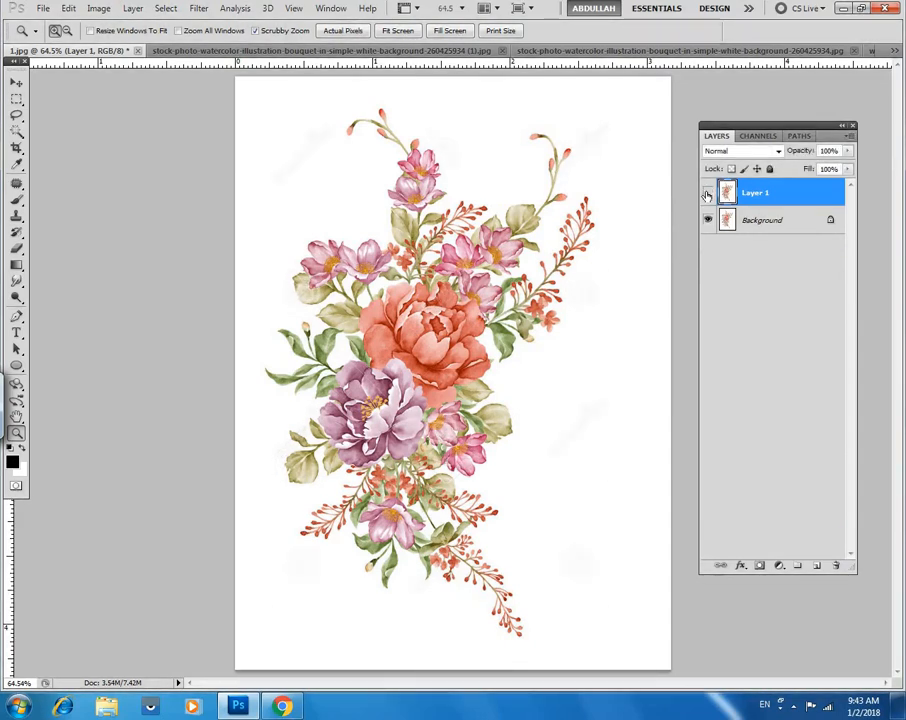
pyautogui.click(707, 192)
pyautogui.moveTo(427, 249); pyautogui.dragTo(552, 287)
pyautogui.click(707, 193)
pyautogui.click(707, 193)
pyautogui.click(707, 194)
pyautogui.click(707, 194)
pyautogui.click(707, 194)
pyautogui.click(707, 194)
pyautogui.click(707, 194)
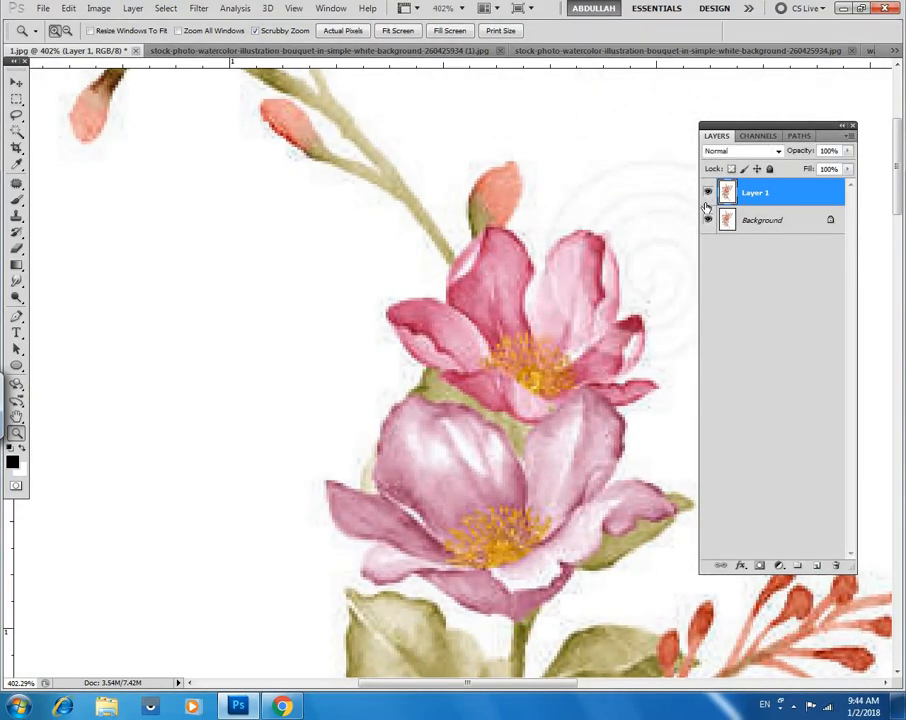
# Invert Layer 1 and lower its opacity to 40% to examine its alignment with the Background flowers.
pyautogui.hotkey('ctrl', 'i')
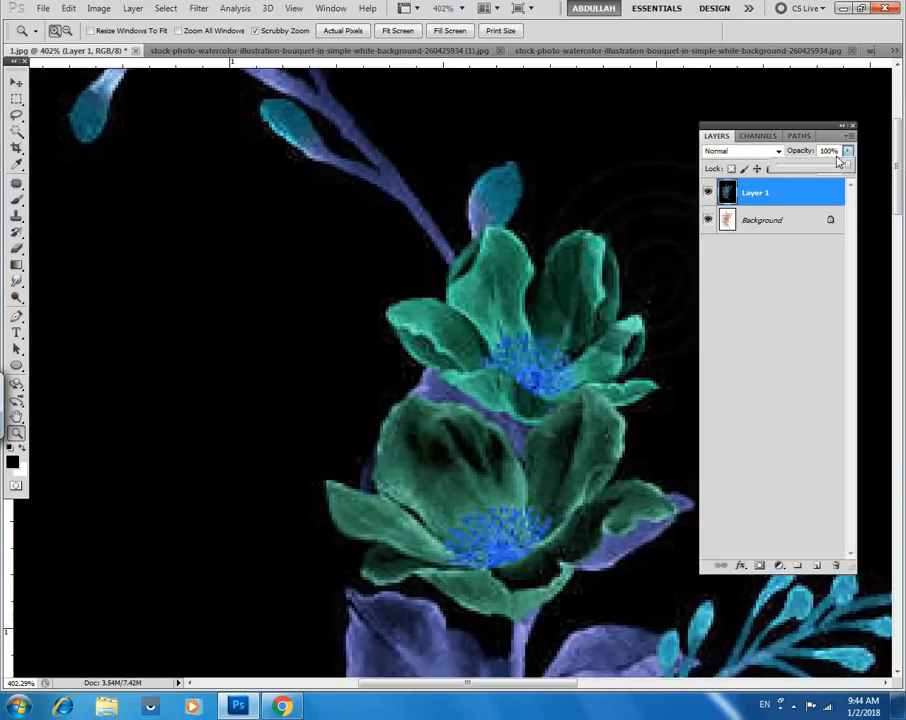
pyautogui.click(808, 169)
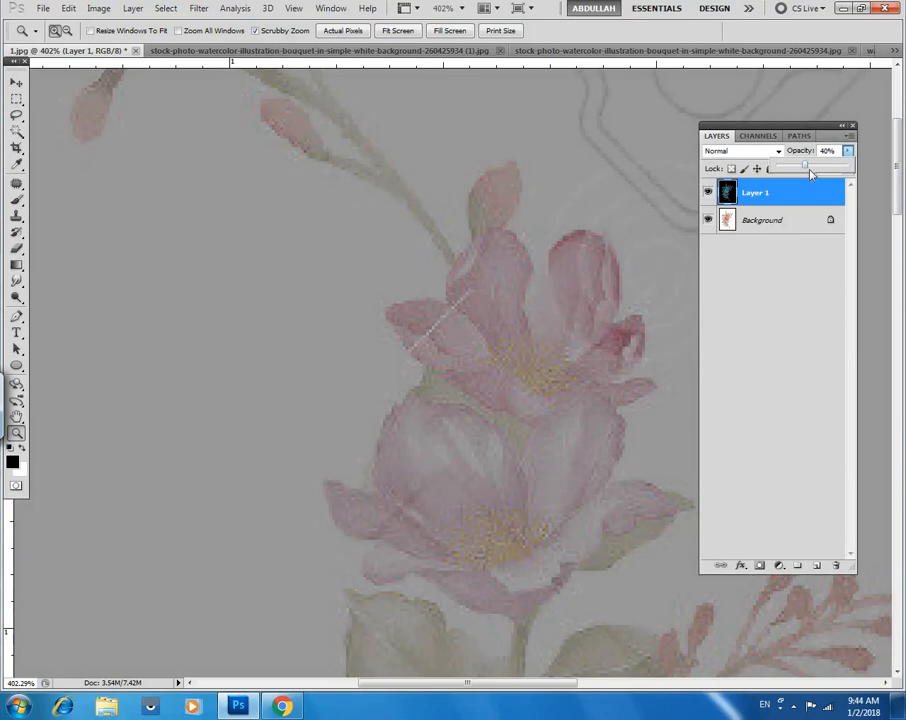
pyautogui.click(562, 332)
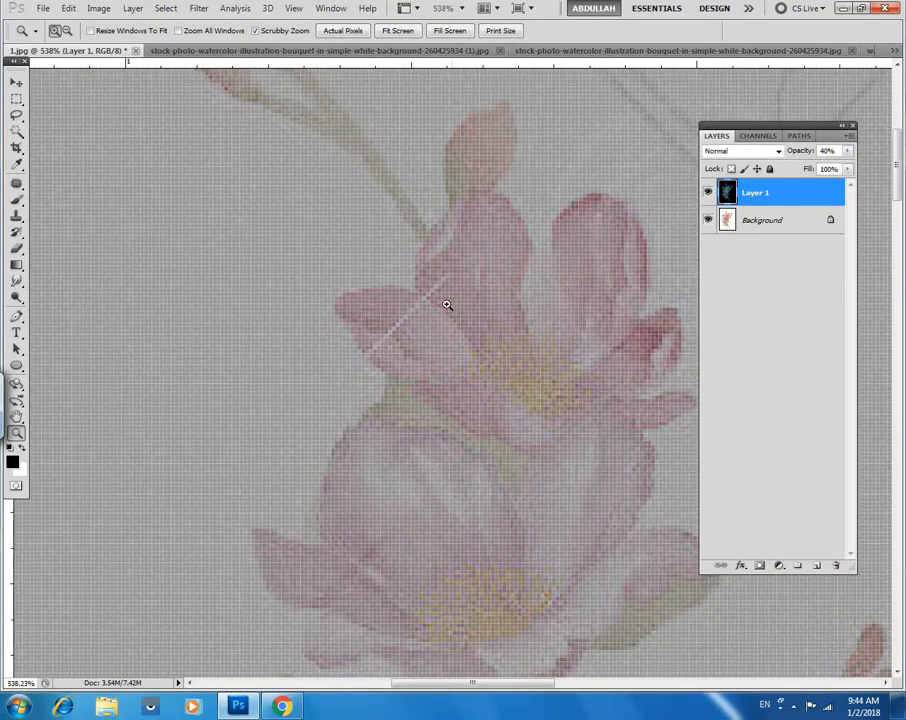
pyautogui.press('v')
pyautogui.moveTo(460, 320); pyautogui.dragTo(385, 308)
pyautogui.moveTo(514, 348); pyautogui.dragTo(565, 301)
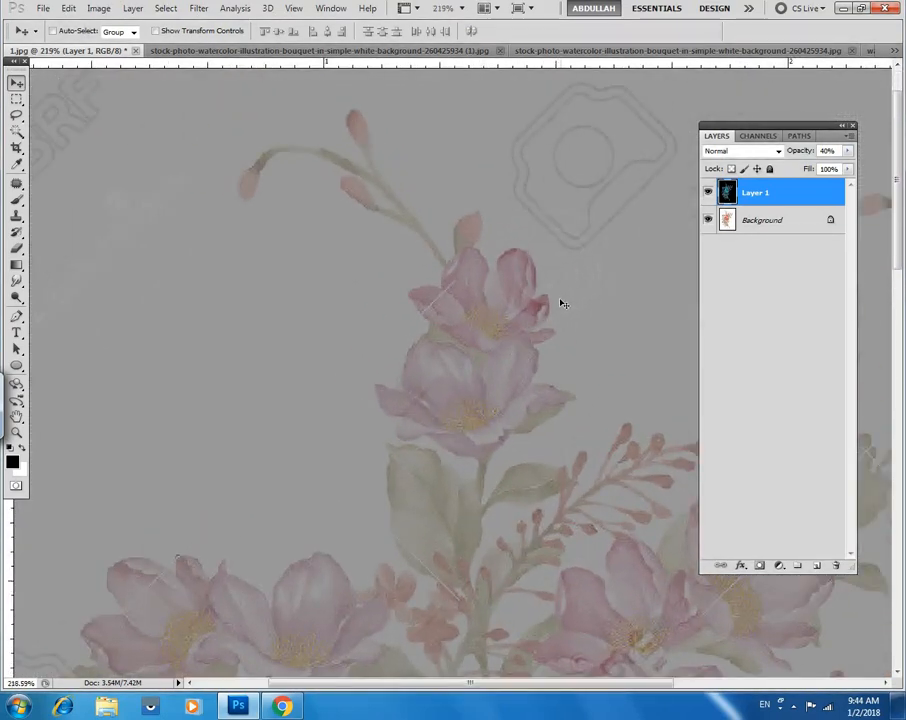
# Restore Layer 1 to 100% opacity and invert it back to its original colors.
pyautogui.click(847, 152)
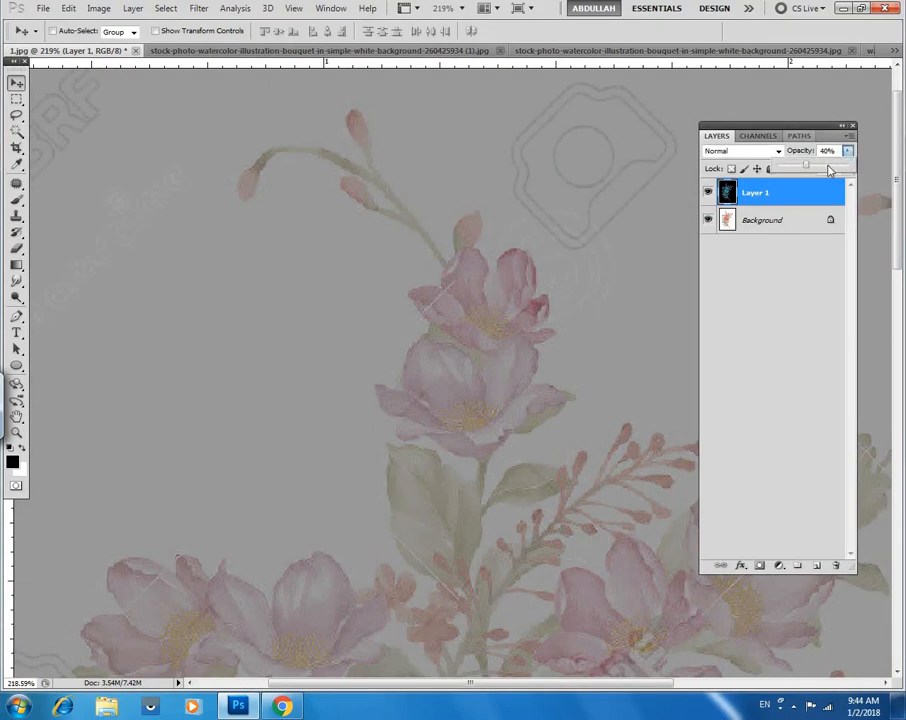
pyautogui.moveTo(857, 173); pyautogui.dragTo(857, 175)
pyautogui.click(772, 284)
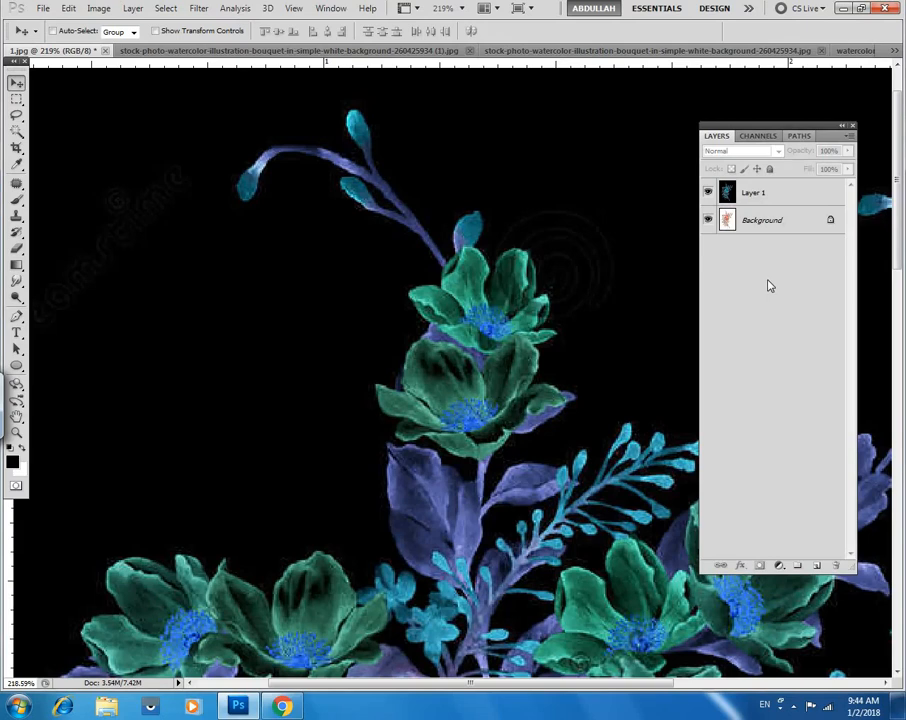
pyautogui.click(775, 193)
pyautogui.hotkey('ctrl', 'i')
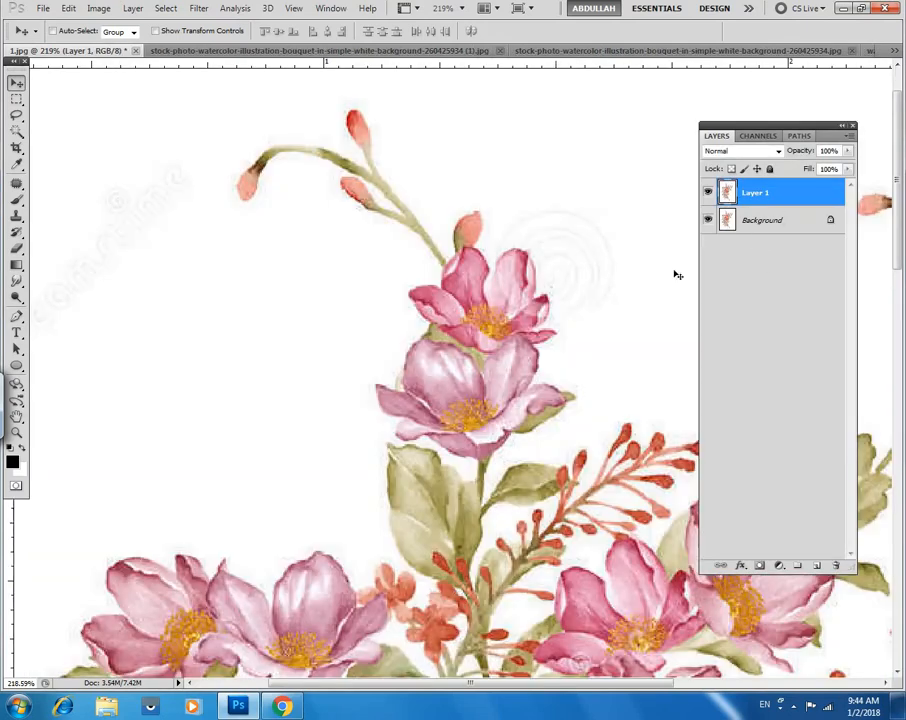
# Inspect the spiral watermark around the top pink flower by switching Layer 1 off and on.
pyautogui.moveTo(462, 302); pyautogui.dragTo(481, 317)
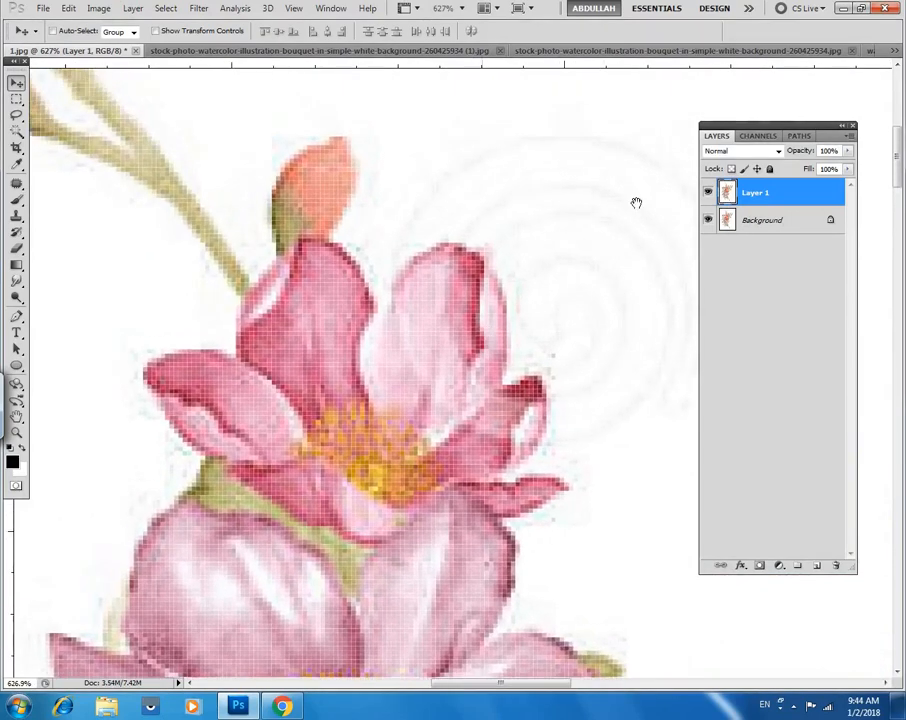
pyautogui.click(707, 193)
pyautogui.click(707, 193)
pyautogui.click(707, 193)
pyautogui.click(707, 193)
pyautogui.click(707, 193)
pyautogui.click(706, 195)
# Select the Eraser for Layer 1 and set its brush size to 20 px.
pyautogui.press('e')
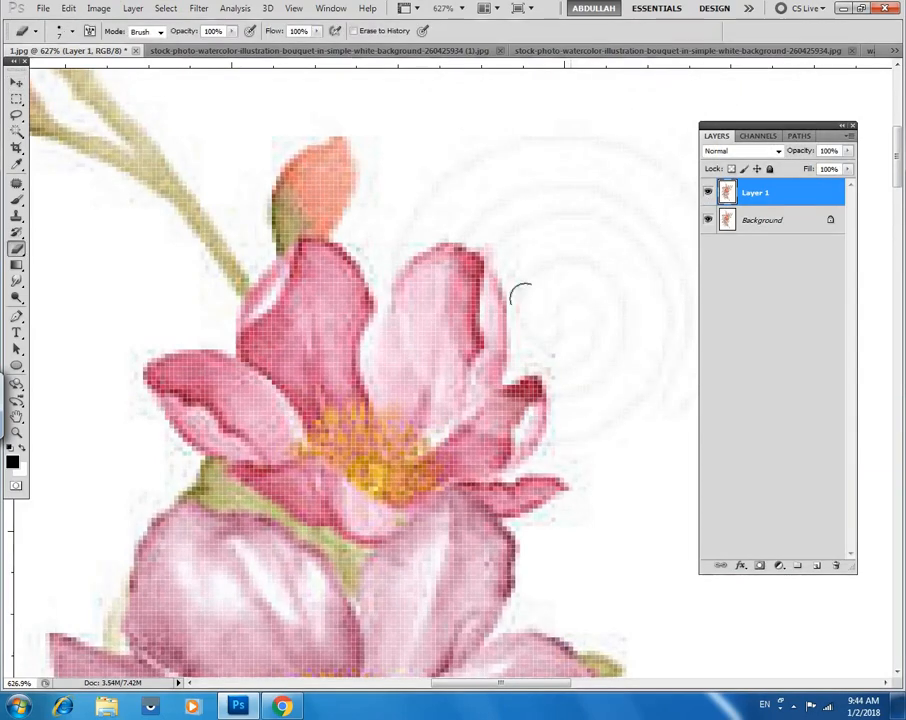
pyautogui.rightClick(17, 253)
pyautogui.click(72, 31)
pyautogui.click(72, 31)
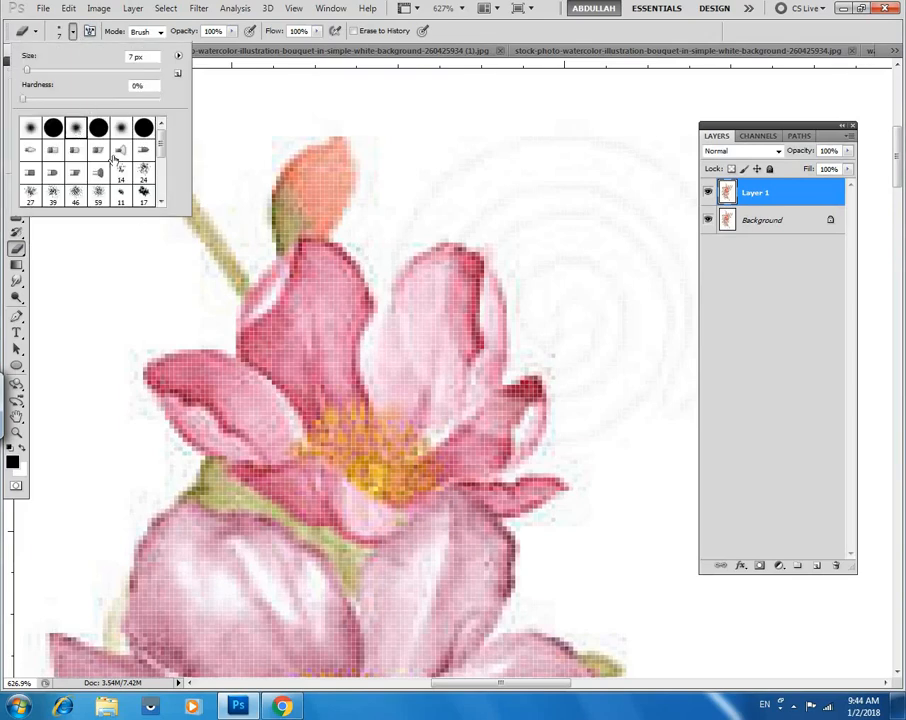
pyautogui.click(269, 333)
pyautogui.moveTo(468, 400); pyautogui.dragTo(506, 390)
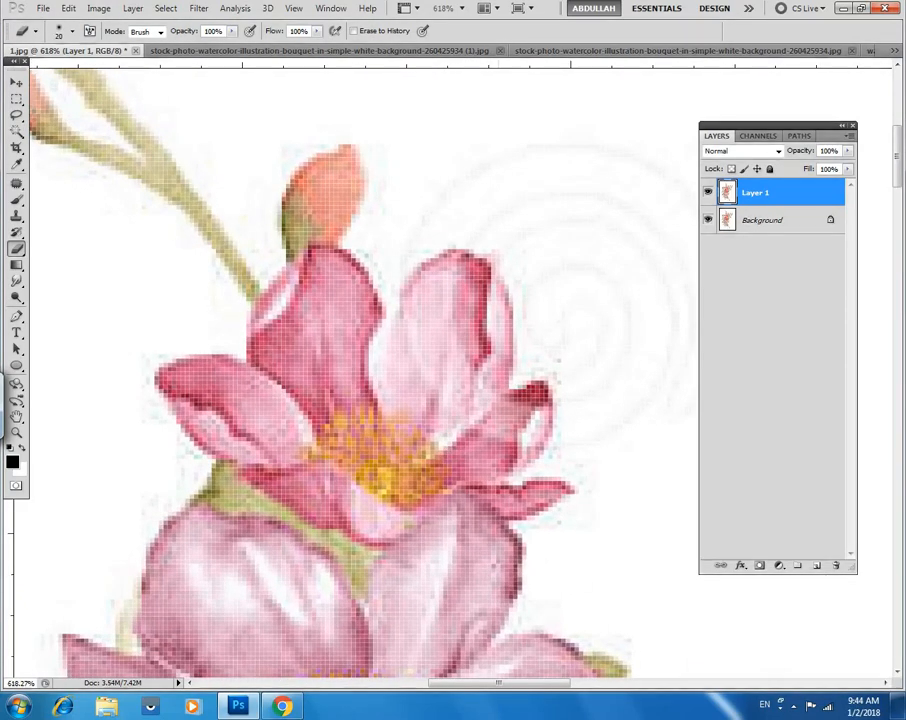
pyautogui.press(']')
pyautogui.press(']')
pyautogui.press(']')
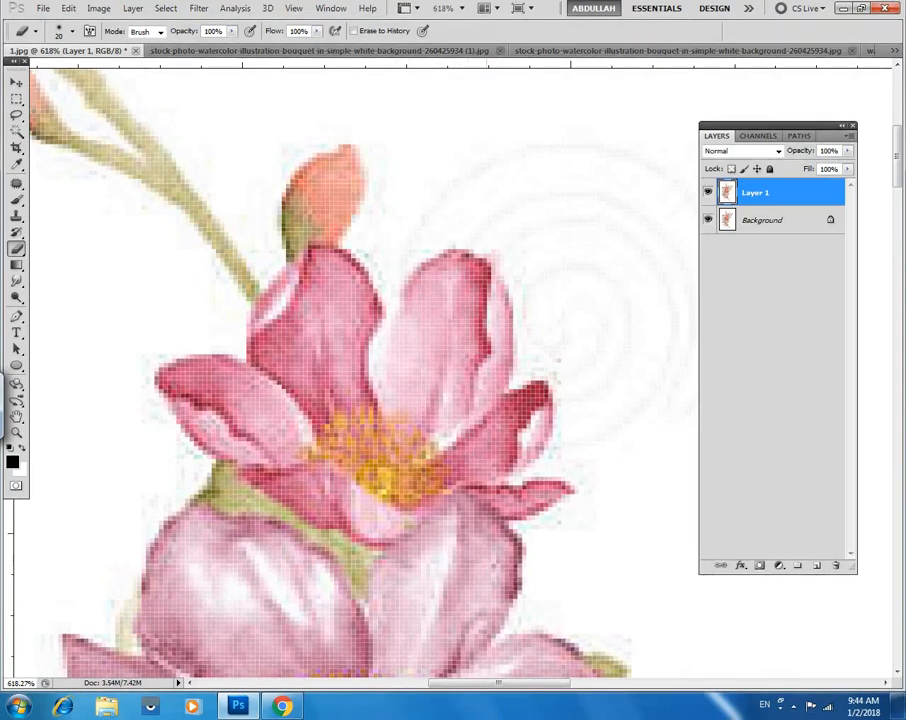
# Erase the Dreamstime watermark traces from Layer 1 over the upper leaves, coral sprigs and small orange blossoms.
pyautogui.moveTo(504, 380); pyautogui.dragTo(449, 114)
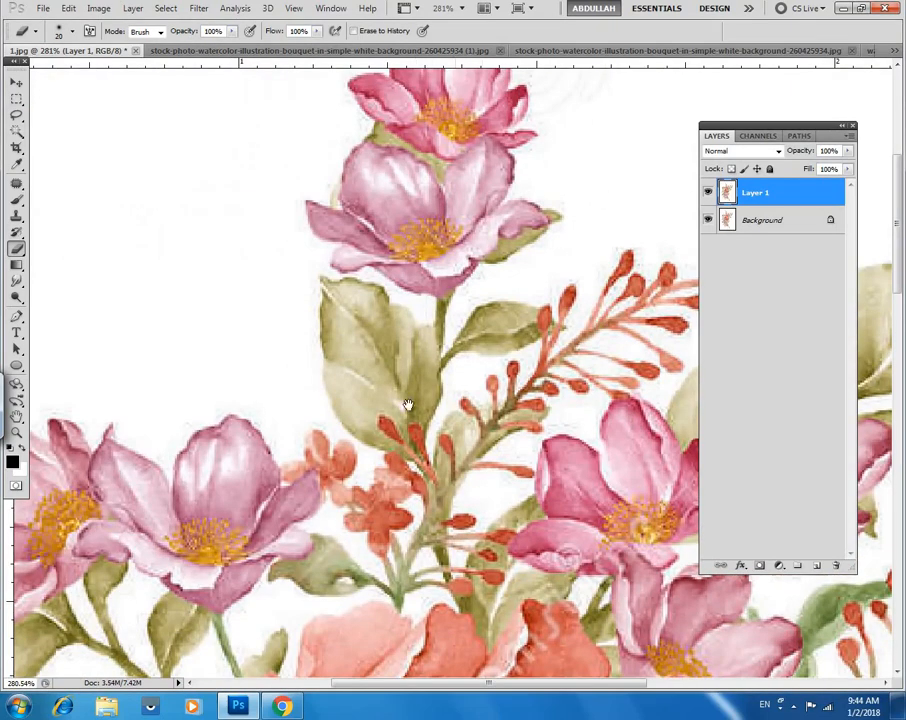
pyautogui.moveTo(418, 350); pyautogui.dragTo(420, 404)
pyautogui.moveTo(398, 232); pyautogui.dragTo(332, 180)
pyautogui.moveTo(441, 265); pyautogui.dragTo(489, 280)
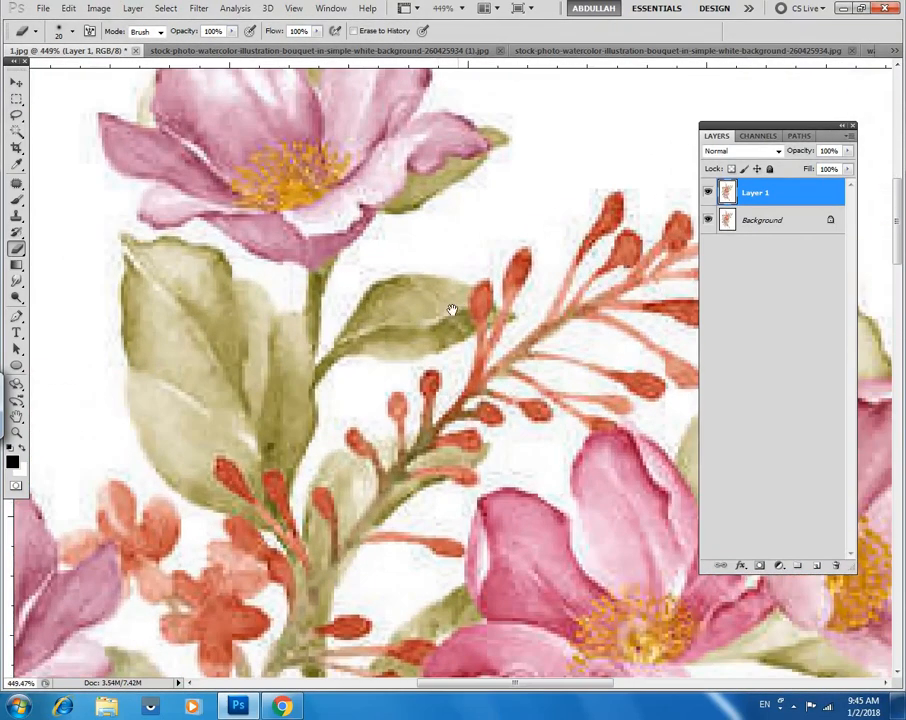
pyautogui.moveTo(327, 422); pyautogui.dragTo(408, 318)
pyautogui.moveTo(369, 364); pyautogui.dragTo(427, 281)
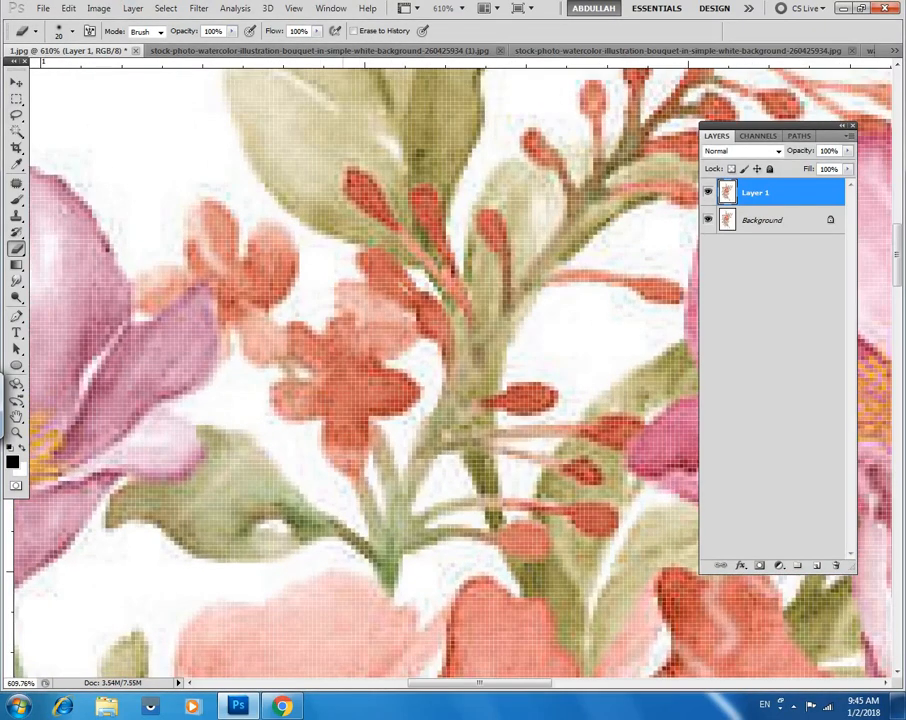
# Erase Layer 1's watermark traces around the pink flowers and olive leaf on the bouquet's left side.
pyautogui.moveTo(356, 314); pyautogui.dragTo(424, 308)
pyautogui.moveTo(331, 354); pyautogui.dragTo(463, 186)
pyautogui.moveTo(376, 493); pyautogui.dragTo(510, 416)
pyautogui.moveTo(398, 362)
pyautogui.mouseDown()
pyautogui.moveTo(222, 269)
pyautogui.moveTo(340, 307)
pyautogui.moveTo(404, 269)
pyautogui.mouseUp()
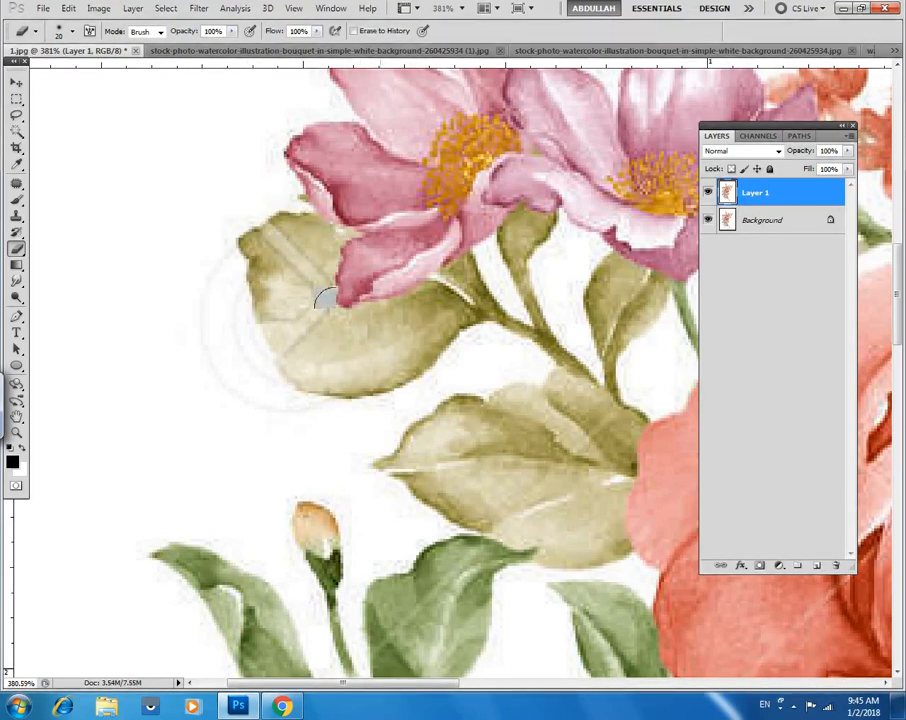
# Compare the erased olive leaf and its surroundings with the Background by repeatedly hiding and showing Layer 1.
pyautogui.click(707, 193)
pyautogui.click(707, 193)
pyautogui.click(707, 193)
pyautogui.click(707, 193)
pyautogui.click(707, 193)
pyautogui.click(707, 193)
pyautogui.click(707, 193)
pyautogui.click(707, 193)
pyautogui.click(707, 193)
pyautogui.click(707, 193)
pyautogui.click(707, 193)
pyautogui.click(707, 193)
# Erase Layer 1's watermark traces over the olive leaf, the green leaves and the purple peony's upper petals.
pyautogui.moveTo(516, 430); pyautogui.dragTo(380, 240)
pyautogui.scroll(-1, 420, 230)
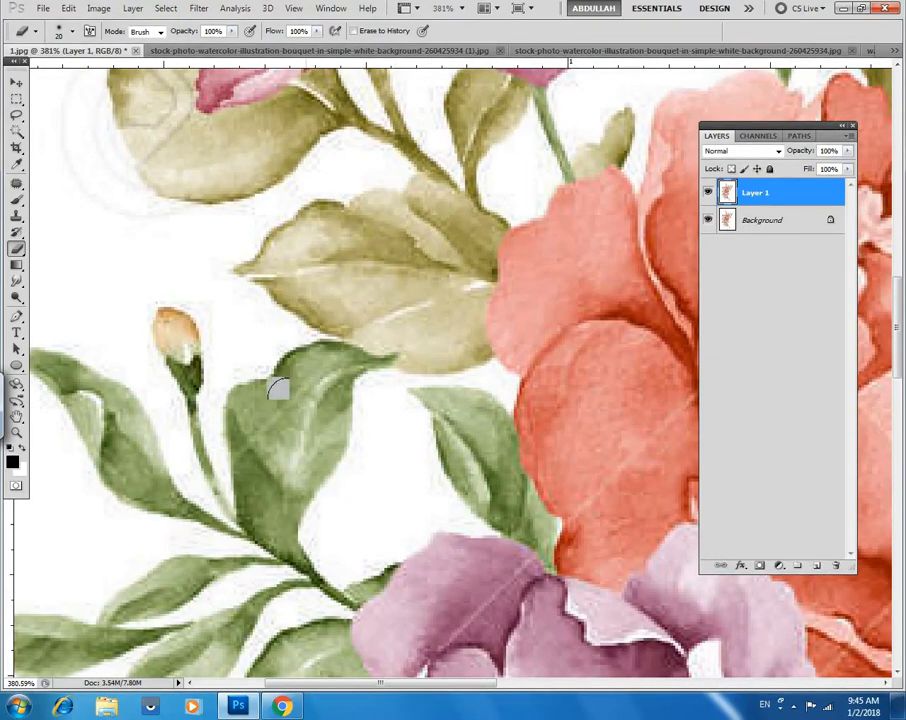
pyautogui.moveTo(232, 455); pyautogui.dragTo(284, 178)
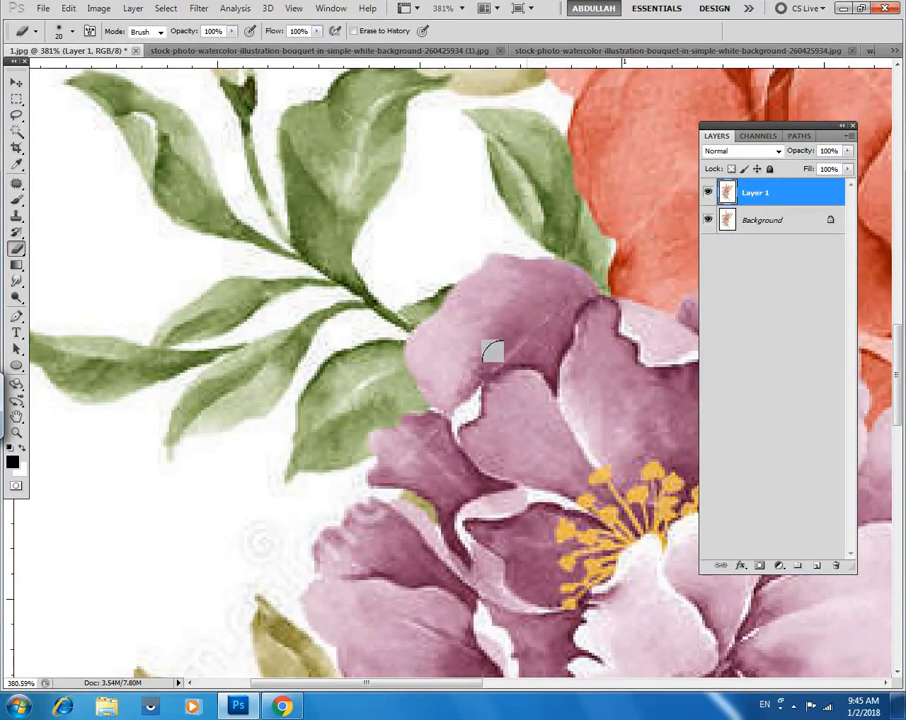
pyautogui.moveTo(430, 430); pyautogui.dragTo(366, 229)
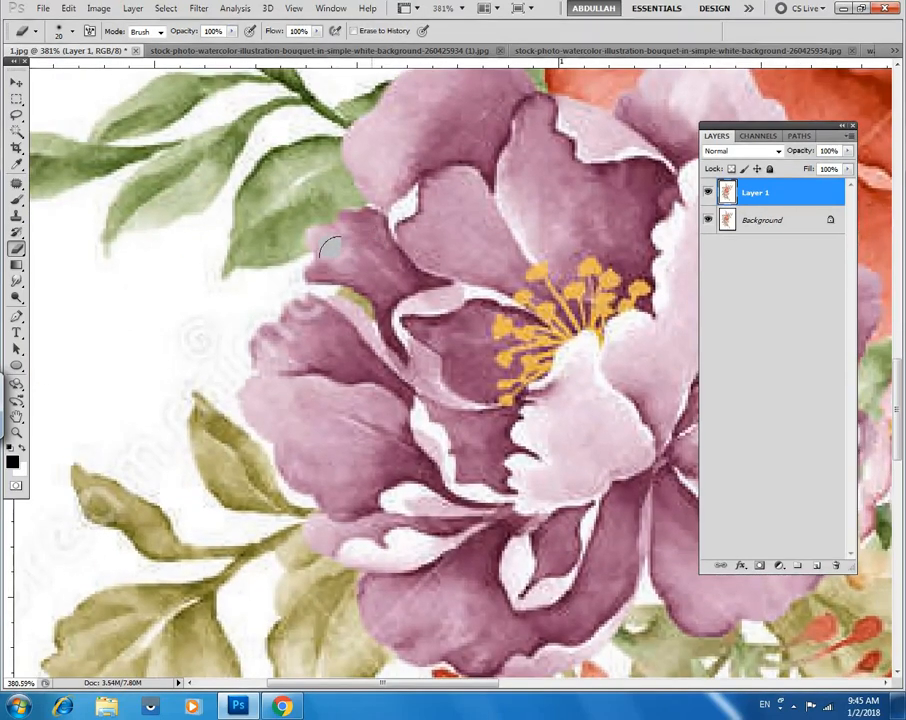
# Erase Layer 1's watermark traces on the purple peony's left and lower petals and the olive leaves beside them.
pyautogui.click(398, 283)
pyautogui.moveTo(403, 315); pyautogui.dragTo(452, 236)
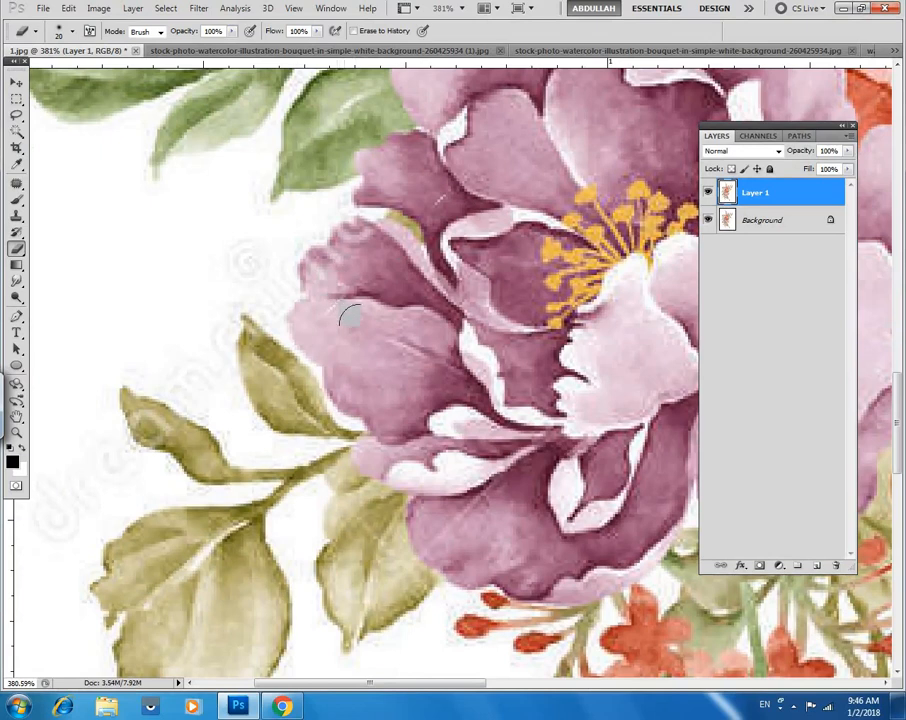
pyautogui.moveTo(409, 353); pyautogui.dragTo(397, 159)
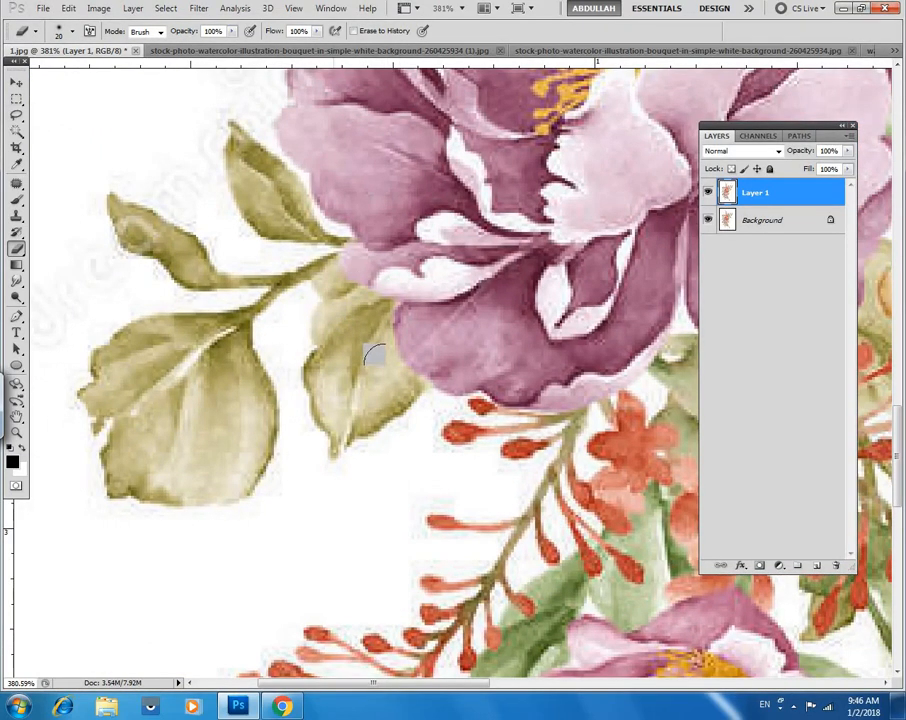
pyautogui.moveTo(443, 295); pyautogui.dragTo(552, 327)
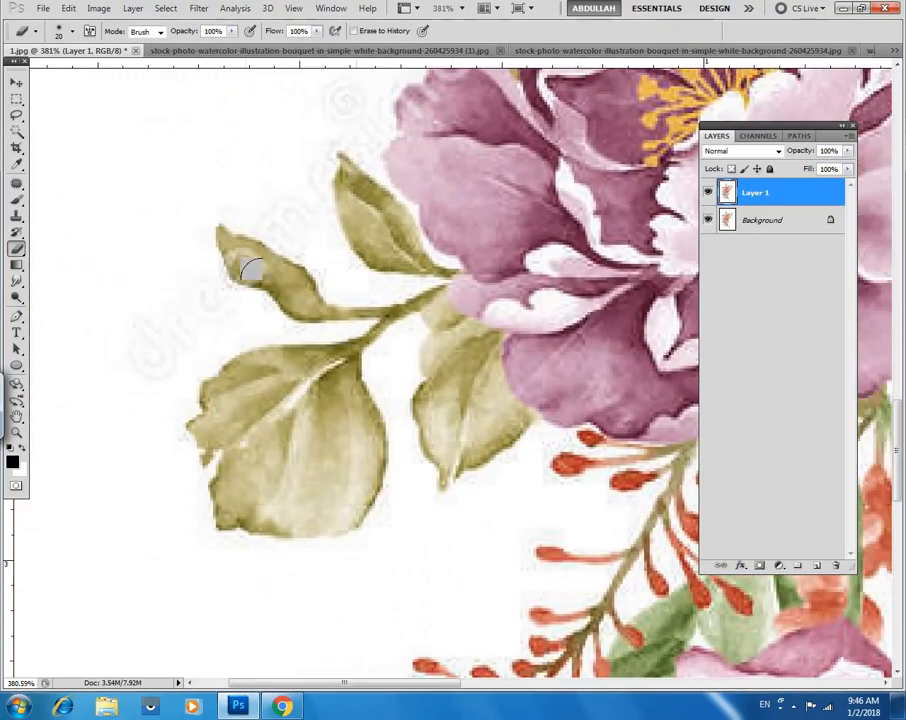
# Erase Layer 1's watermark traces around the lower pink flowers, coral sprigs and neighbouring olive leaves.
pyautogui.moveTo(456, 192); pyautogui.dragTo(140, 50)
pyautogui.moveTo(389, 407); pyautogui.dragTo(431, 201)
pyautogui.moveTo(508, 370); pyautogui.dragTo(400, 226)
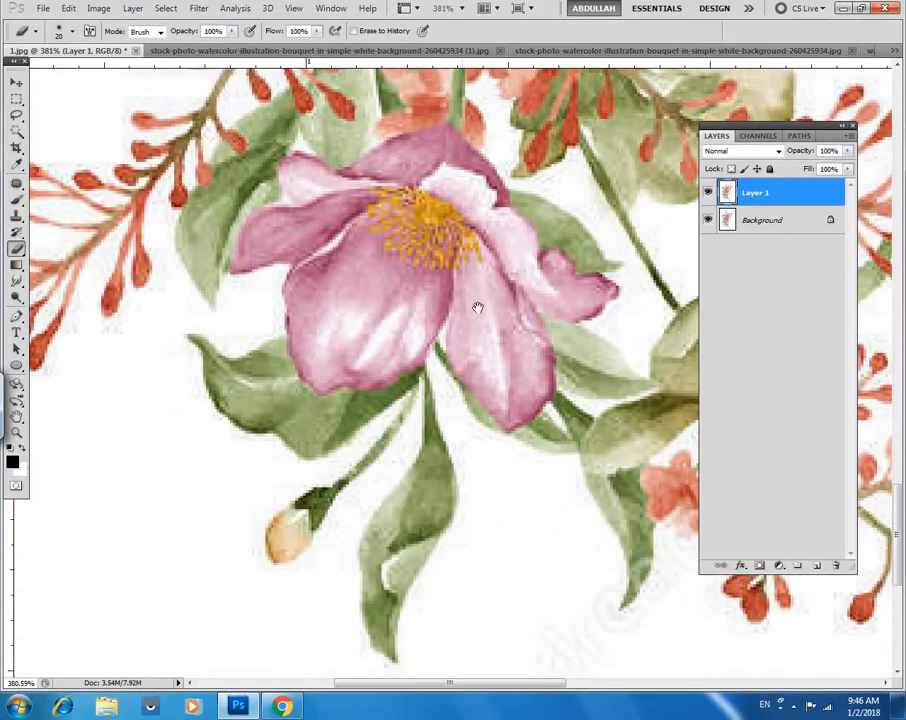
pyautogui.scroll(-4, 466, 325)
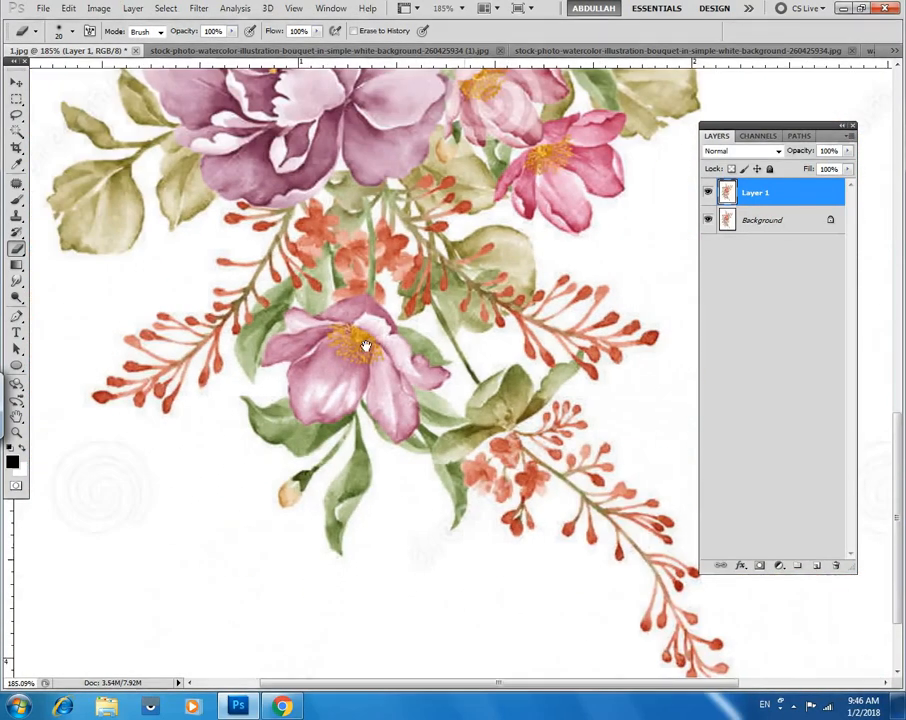
pyautogui.moveTo(366, 345); pyautogui.dragTo(261, 430)
pyautogui.scroll(3, 503, 281)
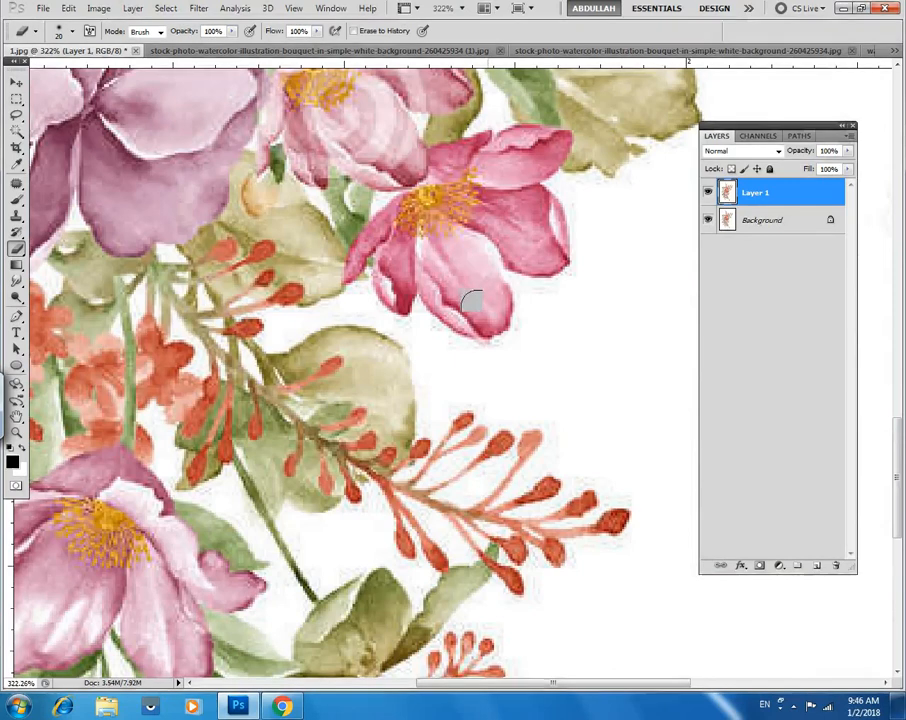
pyautogui.moveTo(473, 294); pyautogui.dragTo(577, 212)
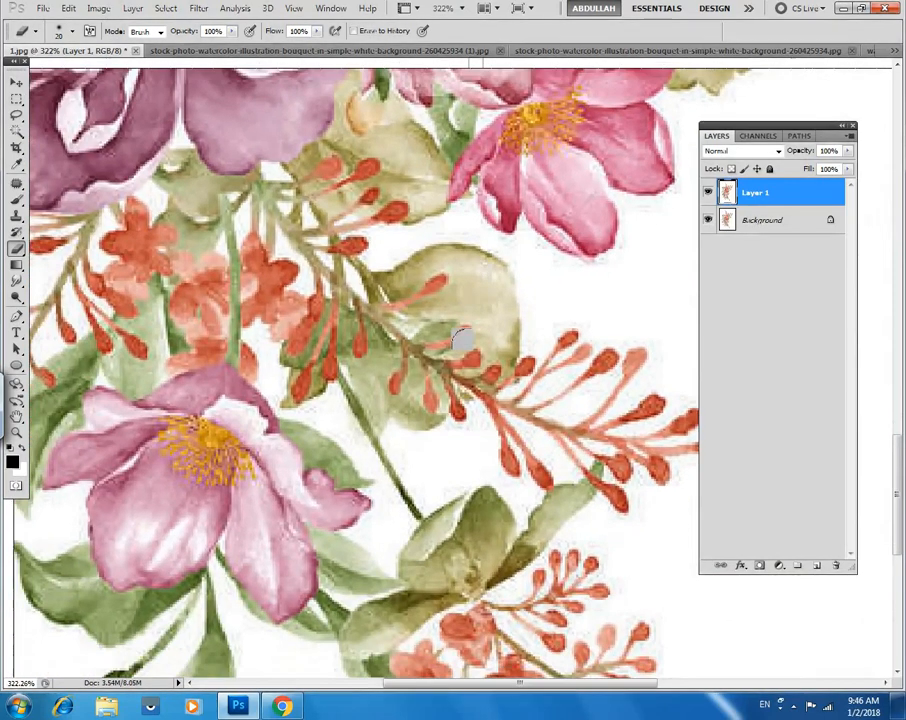
pyautogui.moveTo(413, 335); pyautogui.dragTo(480, 208)
# Erase the thin watermark lines from Layer 1 across the coral peony's central and left petals.
pyautogui.moveTo(468, 344); pyautogui.dragTo(356, 578)
pyautogui.moveTo(378, 269); pyautogui.dragTo(447, 344)
pyautogui.moveTo(508, 146)
pyautogui.mouseDown()
pyautogui.moveTo(419, 344)
pyautogui.moveTo(417, 333)
pyautogui.mouseUp()
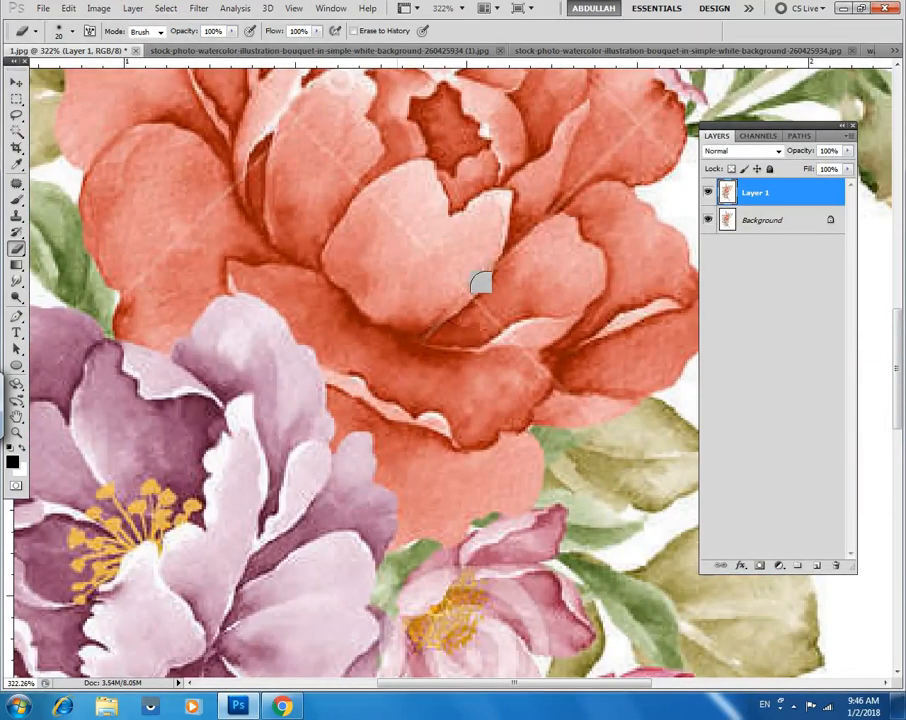
pyautogui.moveTo(467, 313); pyautogui.dragTo(423, 360)
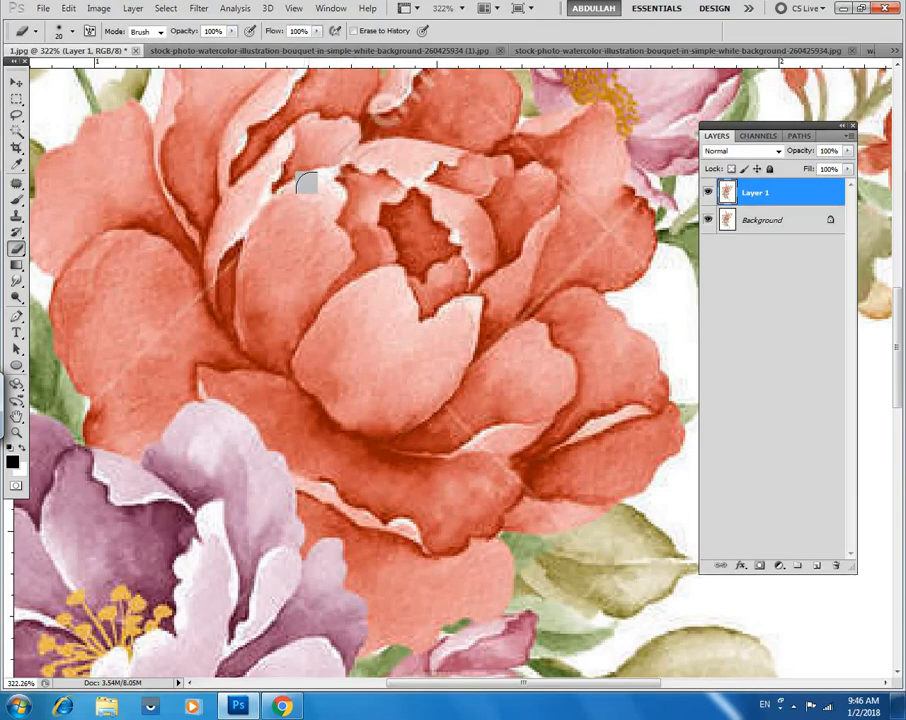
pyautogui.moveTo(380, 170); pyautogui.dragTo(540, 100)
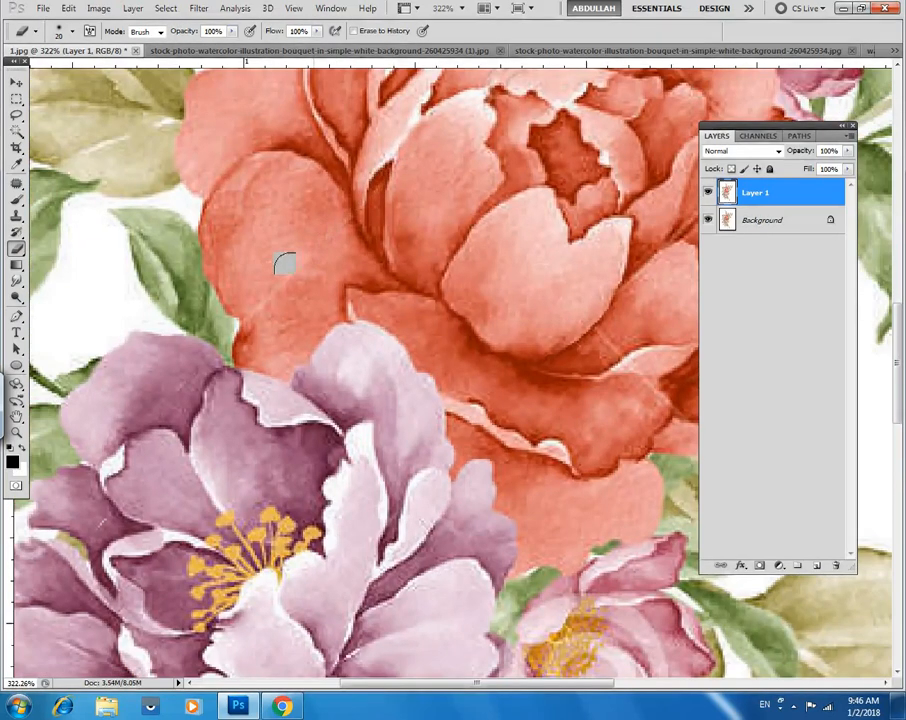
pyautogui.moveTo(366, 256); pyautogui.dragTo(37, 268)
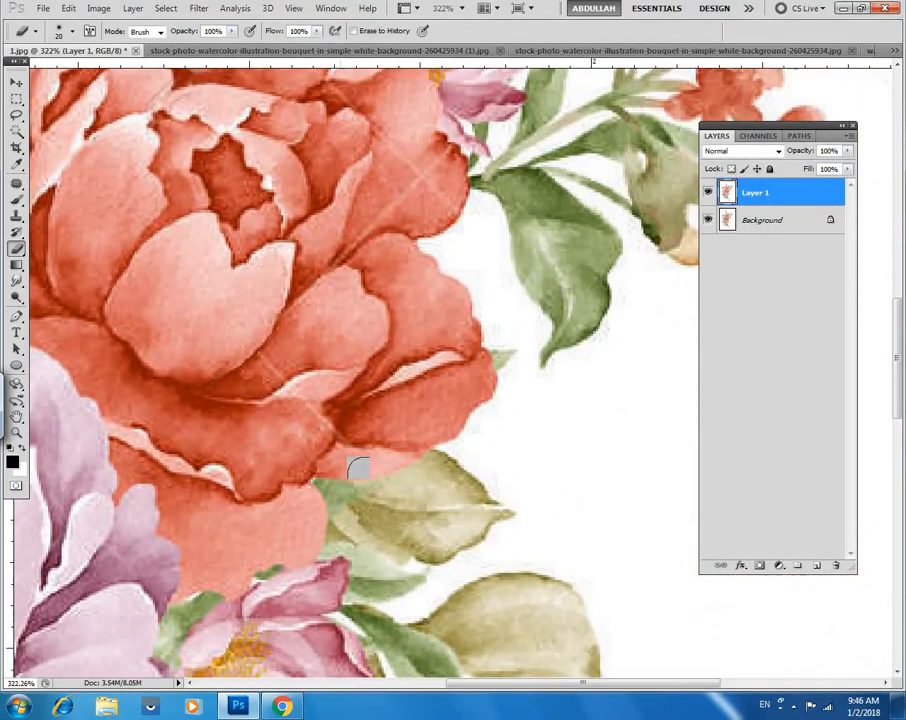
# Erase the crossing lines and watermark lettering from Layer 1 on the coral peony's right and upper petals.
pyautogui.moveTo(423, 508); pyautogui.dragTo(343, 180)
pyautogui.moveTo(392, 205); pyautogui.dragTo(443, 307)
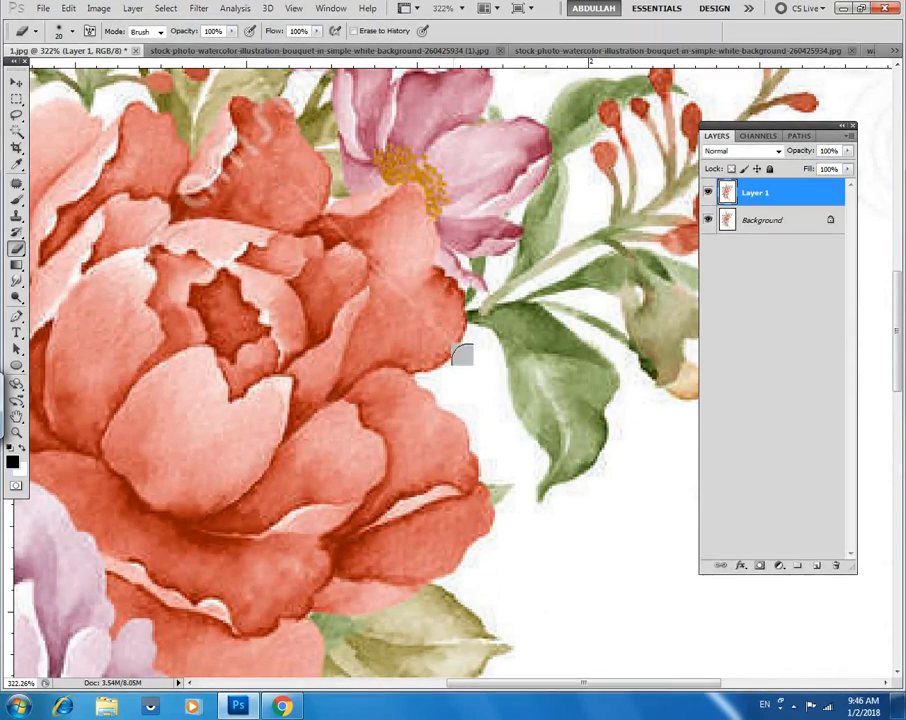
pyautogui.moveTo(400, 283); pyautogui.dragTo(482, 378)
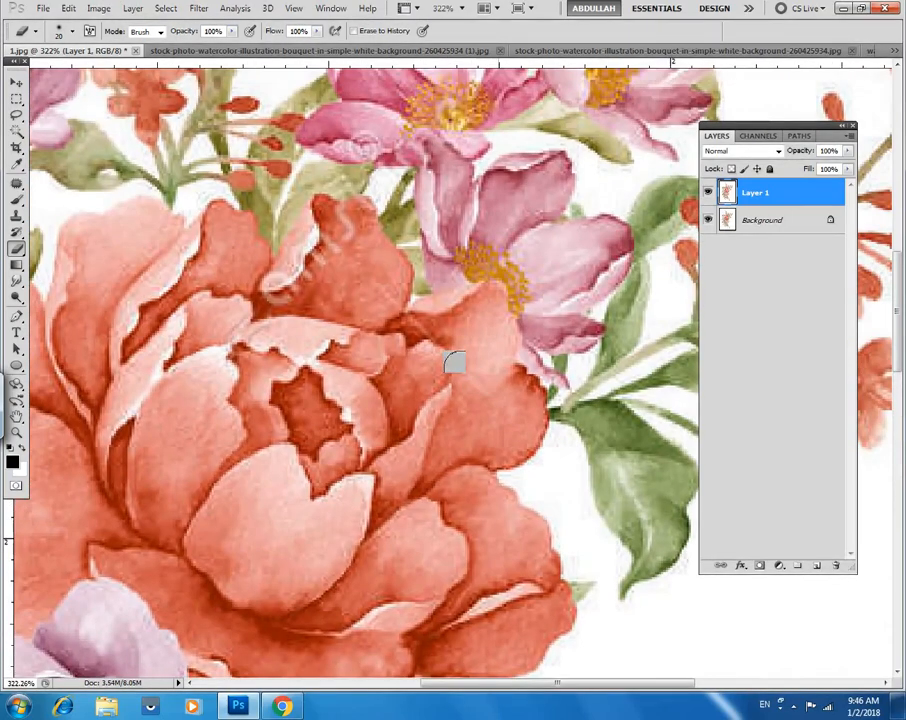
pyautogui.moveTo(365, 249); pyautogui.dragTo(434, 331)
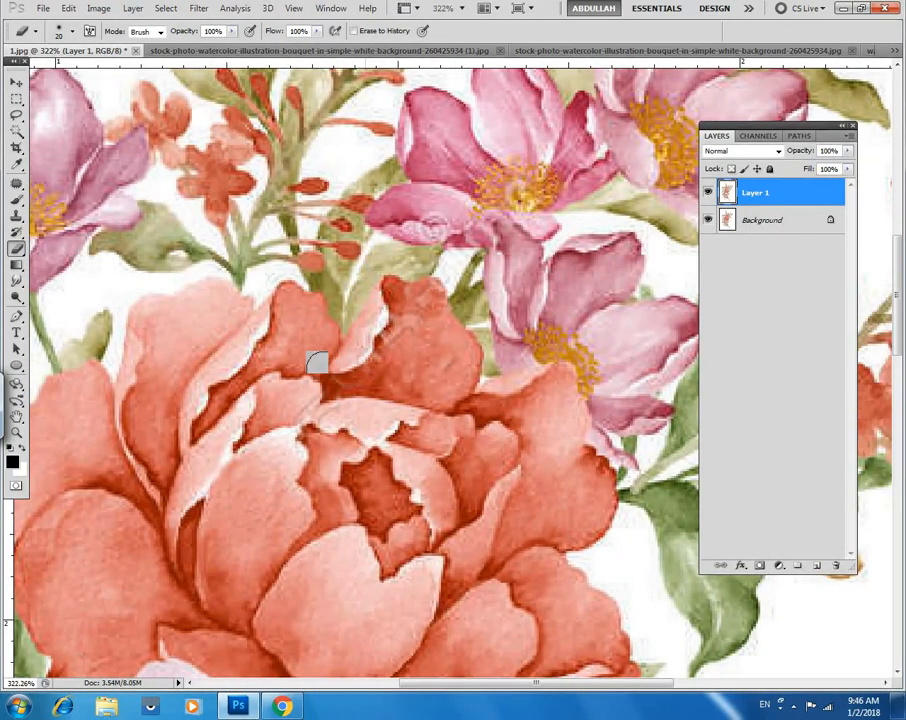
# Erase the small swirl watermark from Layer 1 on the lower petal of the bright pink flower above the peony.
pyautogui.scroll(-5, 386, 316)
pyautogui.moveTo(446, 339); pyautogui.dragTo(408, 294)
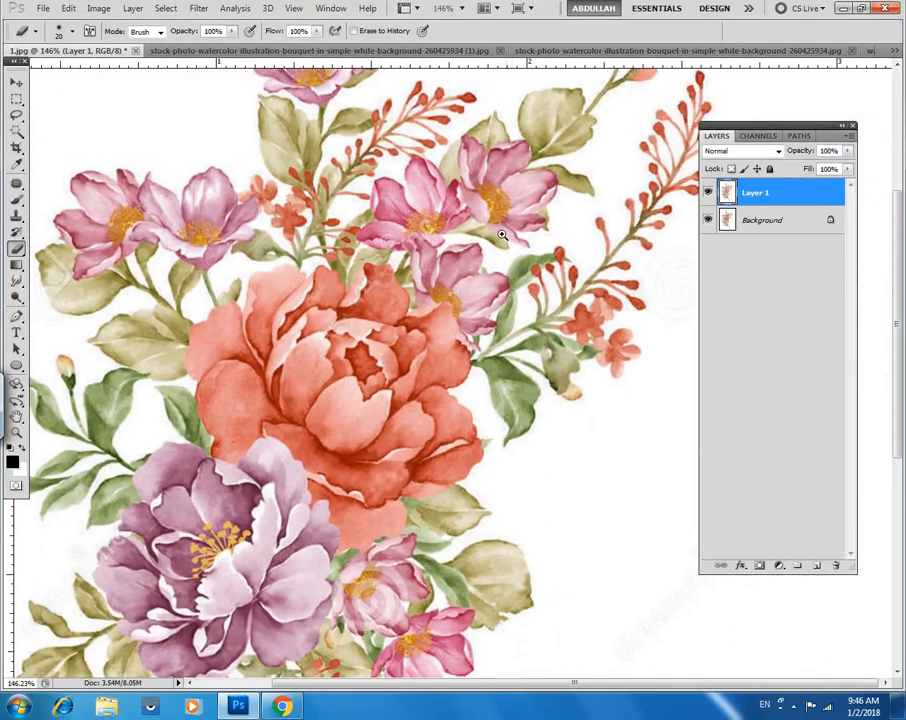
pyautogui.scroll(6, 510, 170)
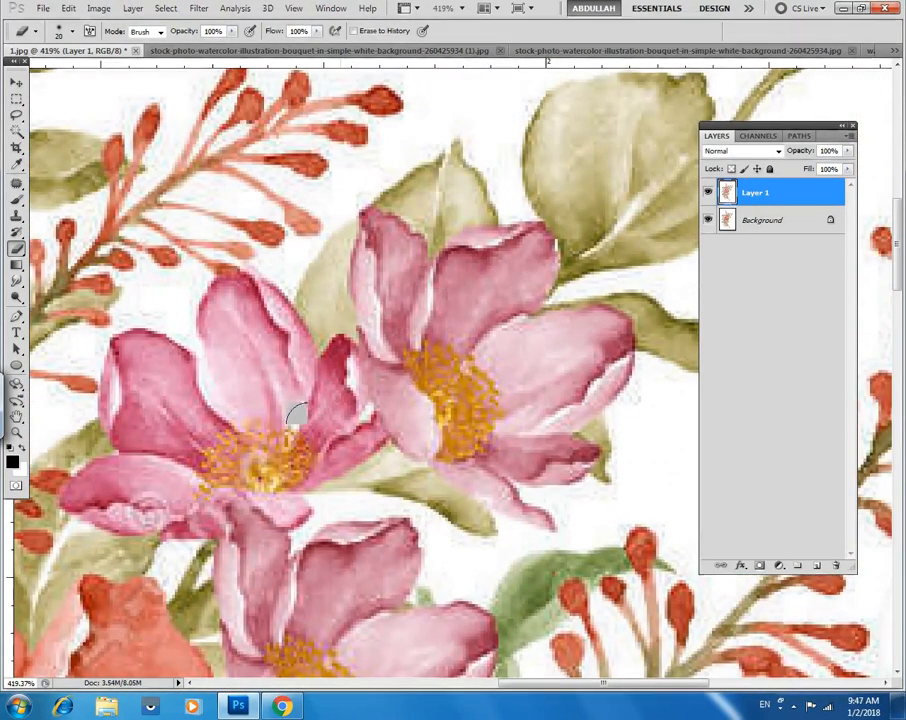
pyautogui.moveTo(290, 424); pyautogui.dragTo(425, 305)
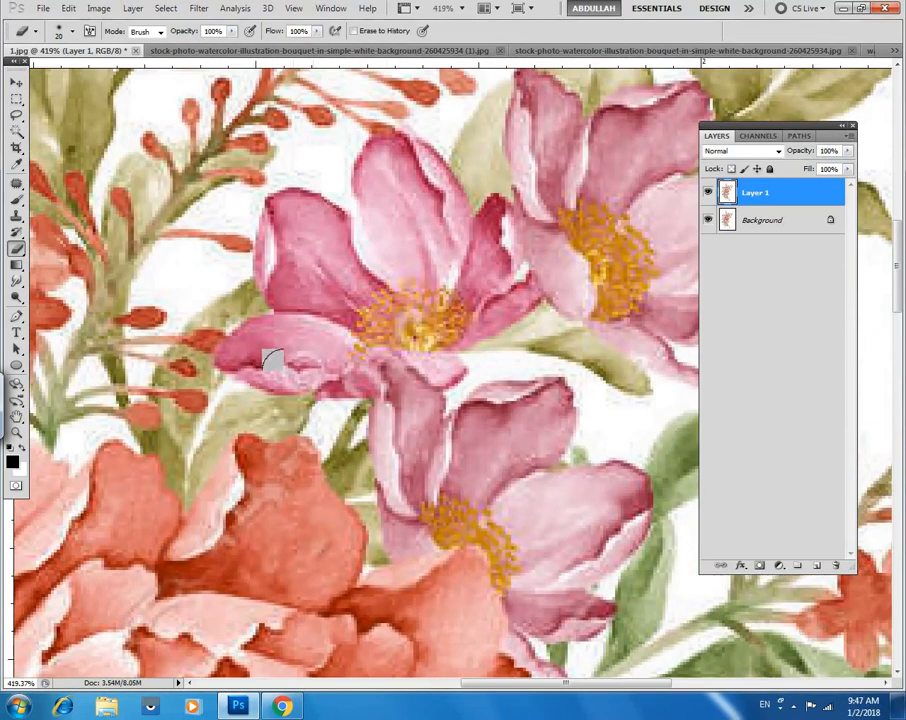
# Inspect the upper leaves, bud stems, pink flowers and the whole bouquet for remaining watermark traces.
pyautogui.moveTo(392, 331); pyautogui.dragTo(396, 536)
pyautogui.moveTo(548, 388); pyautogui.dragTo(385, 318)
pyautogui.moveTo(524, 269); pyautogui.dragTo(354, 338)
pyautogui.moveTo(405, 285); pyautogui.dragTo(436, 292)
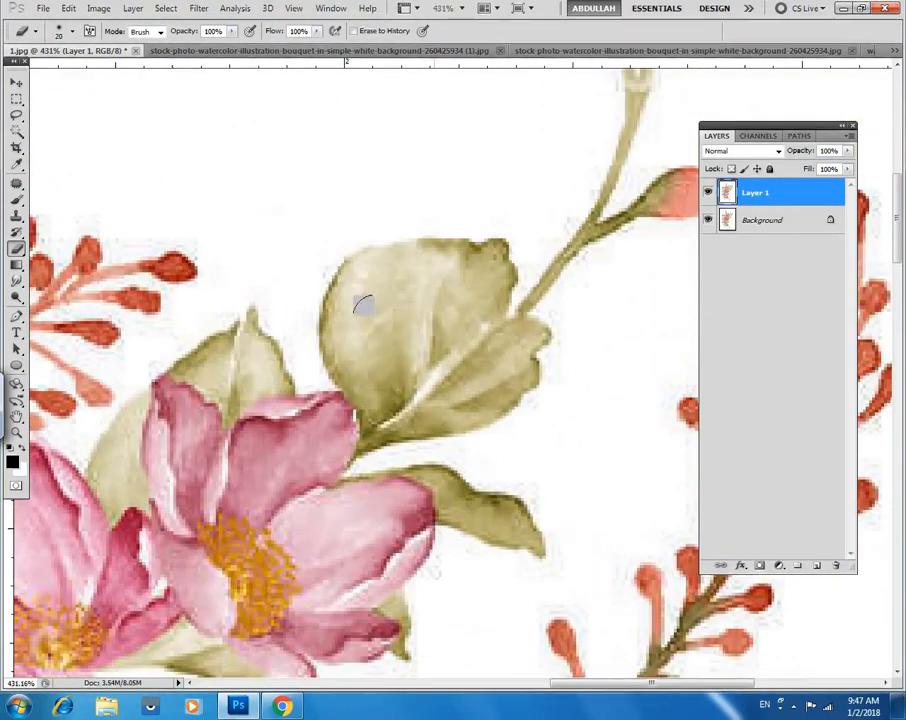
pyautogui.moveTo(366, 332); pyautogui.dragTo(303, 347)
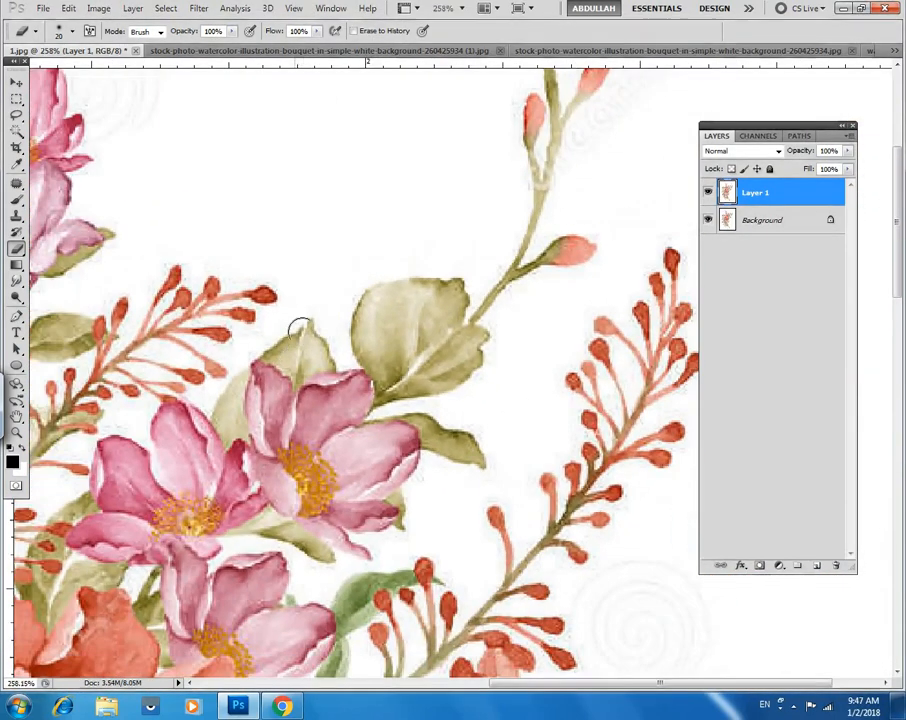
pyautogui.moveTo(403, 349); pyautogui.dragTo(340, 349)
pyautogui.moveTo(441, 358); pyautogui.dragTo(487, 295)
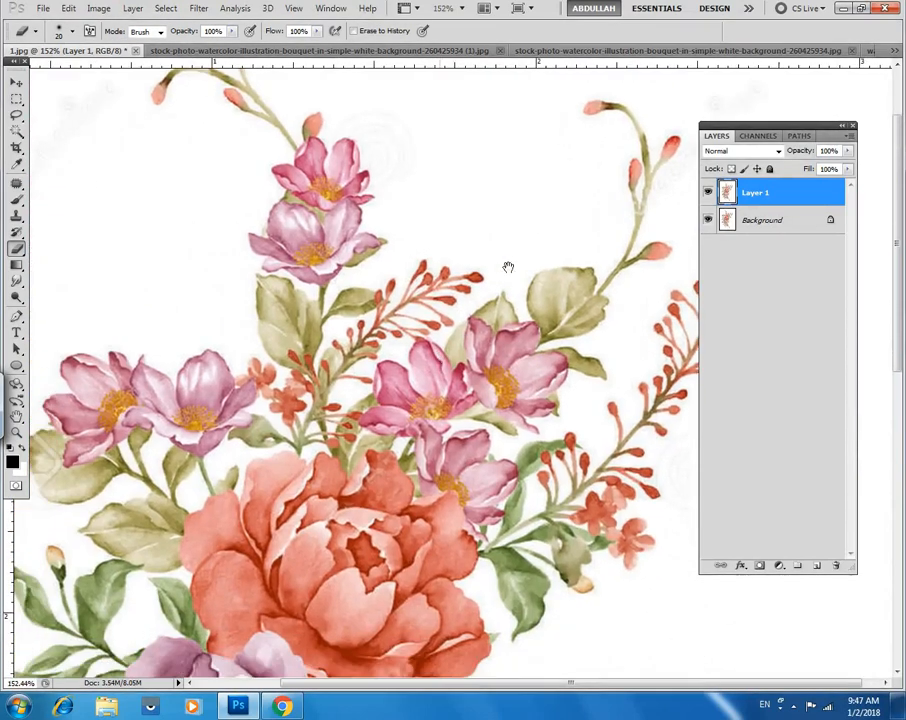
pyautogui.moveTo(684, 160); pyautogui.dragTo(740, 160)
pyautogui.moveTo(658, 237)
pyautogui.mouseDown()
pyautogui.moveTo(483, 279)
pyautogui.moveTo(433, 350)
pyautogui.moveTo(496, 350)
pyautogui.mouseUp()
pyautogui.moveTo(374, 378)
pyautogui.mouseDown()
pyautogui.moveTo(379, 310)
pyautogui.moveTo(361, 320)
pyautogui.moveTo(358, 390)
pyautogui.moveTo(374, 348)
pyautogui.moveTo(373, 392)
pyautogui.mouseUp()
pyautogui.moveTo(420, 251); pyautogui.dragTo(279, 254)
pyautogui.moveTo(372, 206); pyautogui.dragTo(463, 206)
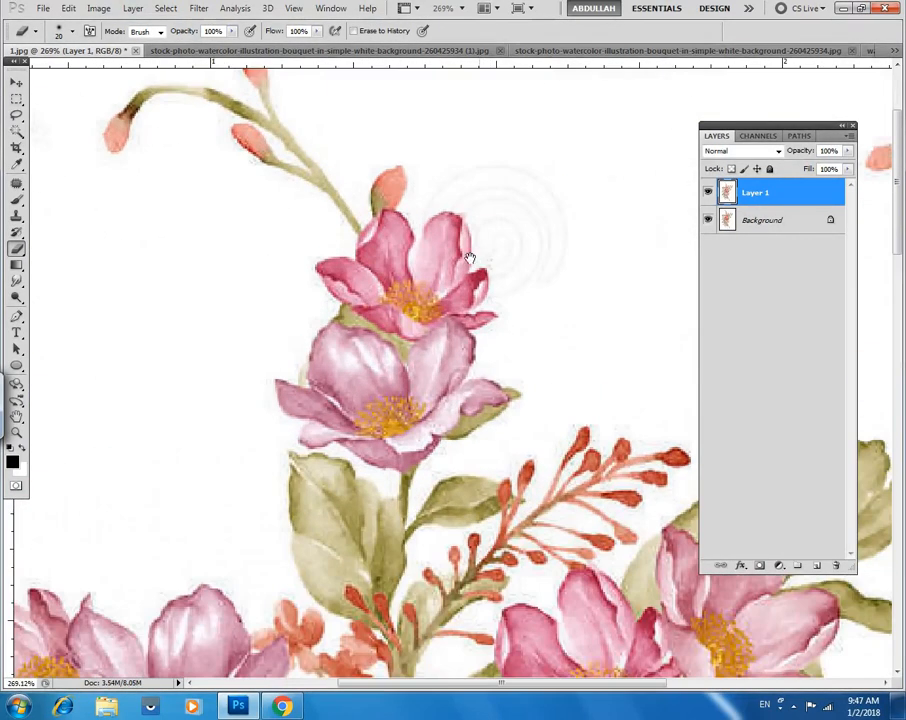
pyautogui.moveTo(473, 257); pyautogui.dragTo(464, 259)
pyautogui.moveTo(402, 348); pyautogui.dragTo(375, 348)
pyautogui.moveTo(400, 586); pyautogui.dragTo(423, 356)
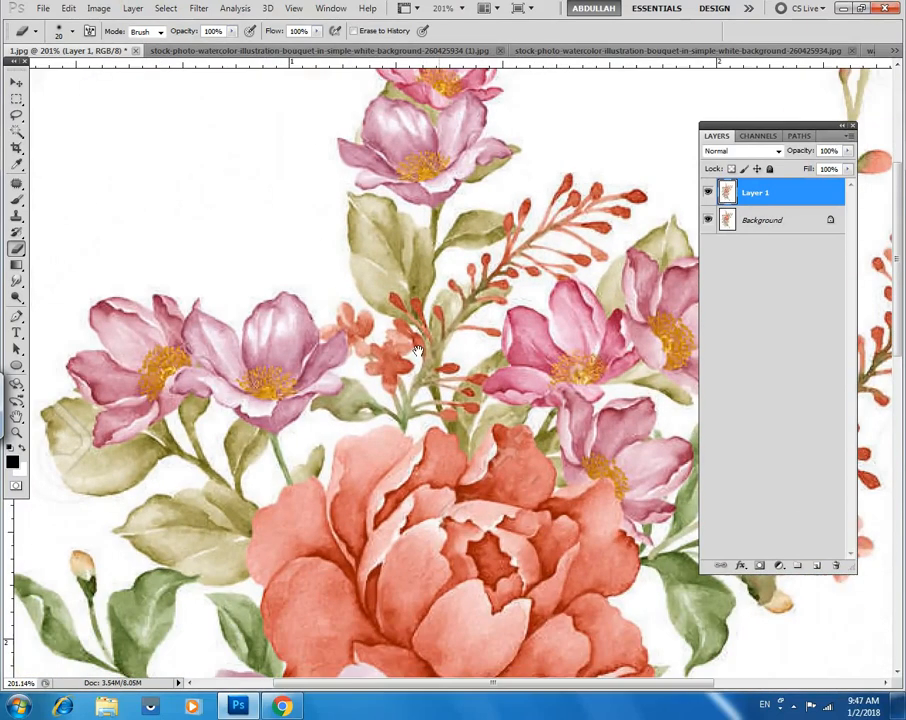
pyautogui.moveTo(312, 420); pyautogui.dragTo(326, 244)
pyautogui.moveTo(506, 342); pyautogui.dragTo(414, 344)
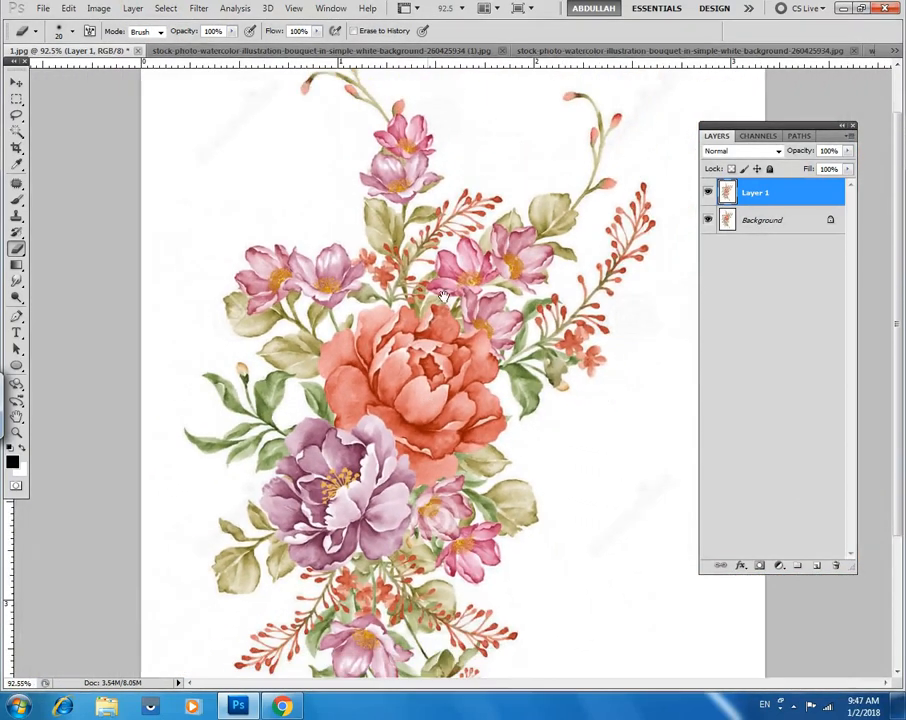
pyautogui.moveTo(446, 432); pyautogui.dragTo(445, 319)
pyautogui.moveTo(439, 259); pyautogui.dragTo(416, 259)
# Compare the cleaned bouquet with the Background by repeatedly hiding and showing Layer 1, including a close view of the purple peony.
pyautogui.click(708, 194)
pyautogui.click(706, 197)
pyautogui.click(706, 197)
pyautogui.click(706, 198)
pyautogui.click(707, 196)
pyautogui.click(708, 195)
pyautogui.click(708, 195)
pyautogui.moveTo(463, 454); pyautogui.dragTo(502, 434)
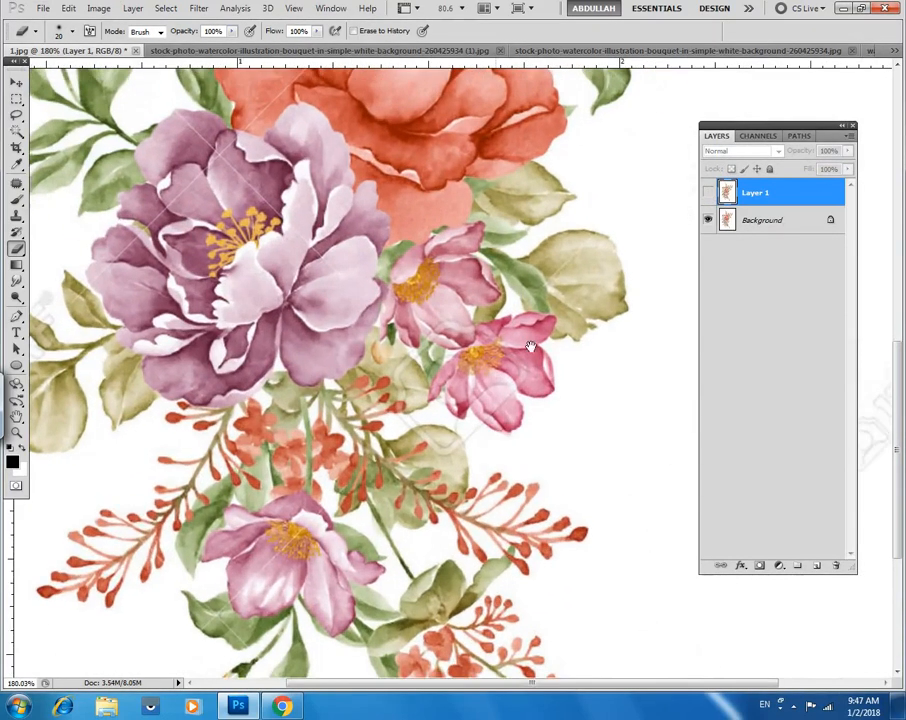
pyautogui.moveTo(333, 261); pyautogui.dragTo(378, 349)
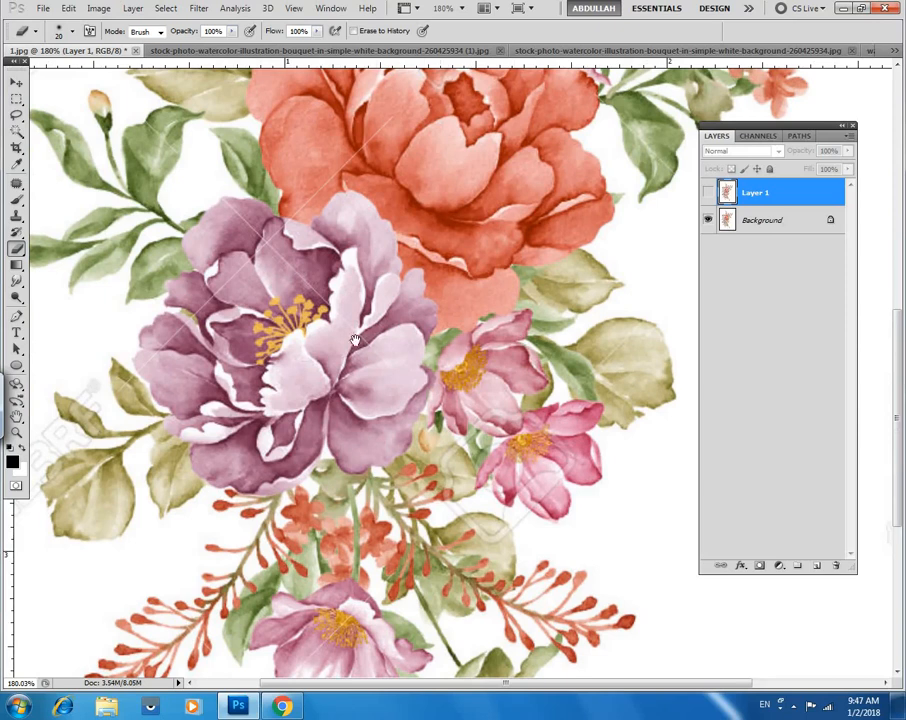
pyautogui.click(708, 195)
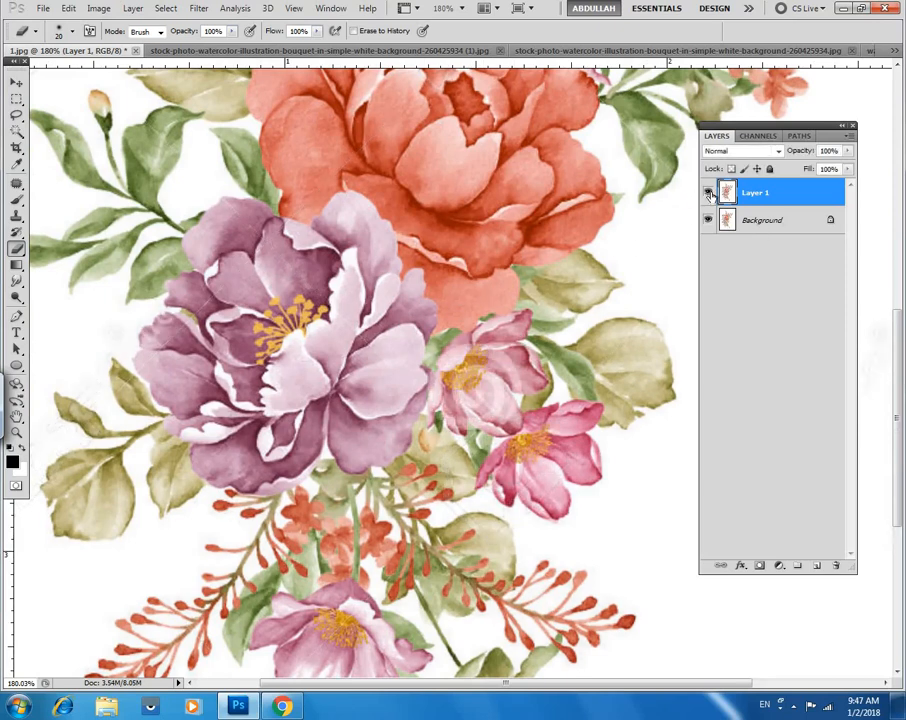
pyautogui.click(709, 195)
pyautogui.click(709, 195)
pyautogui.click(709, 195)
pyautogui.click(709, 195)
pyautogui.click(709, 194)
pyautogui.click(709, 194)
# Erase the large swirl watermark from Layer 1 over the small pink flower beside the purple peony.
pyautogui.moveTo(495, 417)
pyautogui.mouseDown()
pyautogui.moveTo(477, 346)
pyautogui.moveTo(439, 366)
pyautogui.moveTo(479, 368)
pyautogui.moveTo(412, 391)
pyautogui.moveTo(419, 354)
pyautogui.moveTo(467, 327)
pyautogui.moveTo(521, 352)
pyautogui.mouseUp()
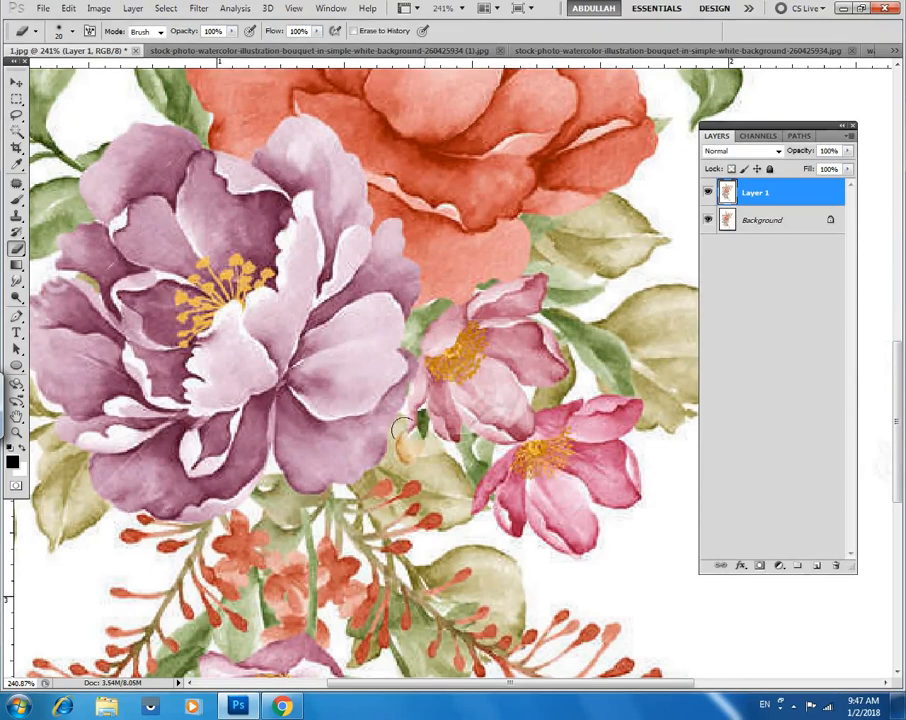
pyautogui.moveTo(520, 352); pyautogui.dragTo(428, 356)
pyautogui.moveTo(208, 423); pyautogui.dragTo(330, 411)
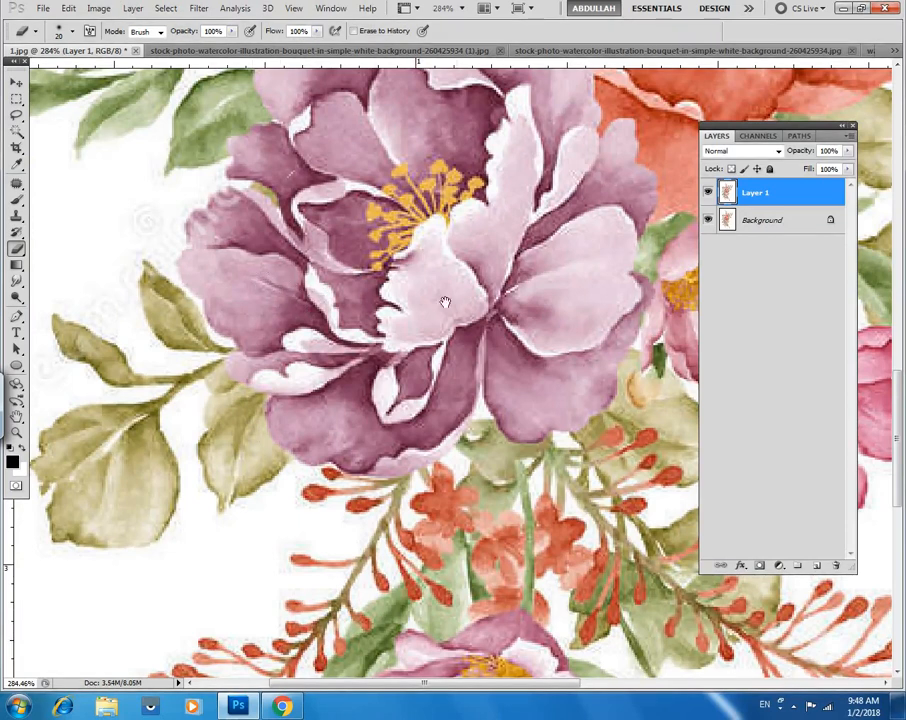
pyautogui.moveTo(385, 317); pyautogui.dragTo(382, 326)
pyautogui.moveTo(348, 261); pyautogui.dragTo(240, 261)
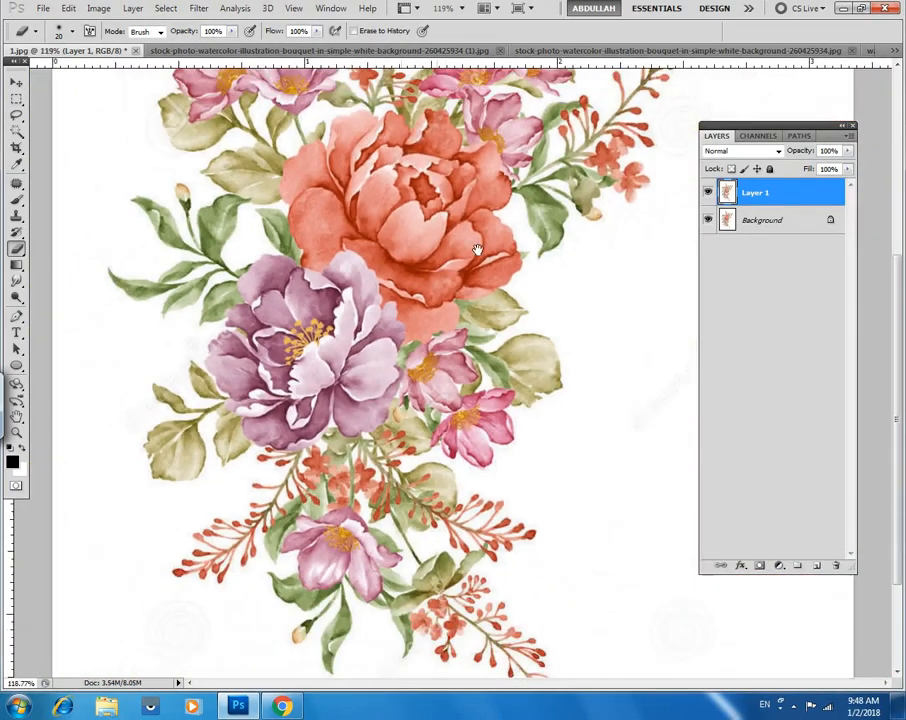
# Examine the remaining watermark outlines on the olive leaf under the left pink flower at close range.
pyautogui.moveTo(460, 254); pyautogui.dragTo(460, 417)
pyautogui.moveTo(607, 269); pyautogui.dragTo(715, 269)
pyautogui.moveTo(604, 311); pyautogui.dragTo(537, 490)
pyautogui.moveTo(441, 342); pyautogui.dragTo(604, 334)
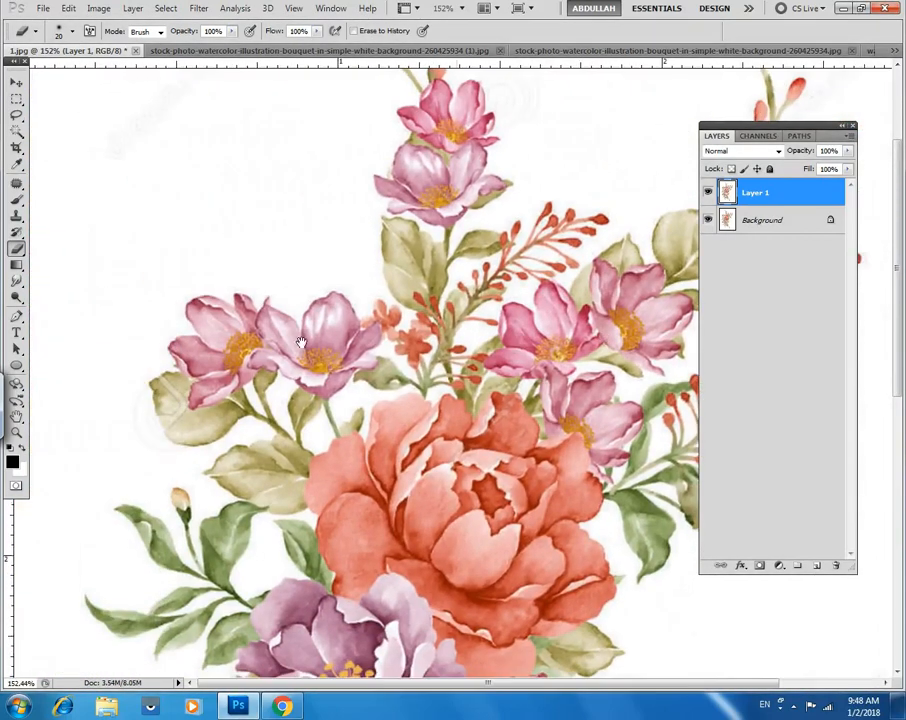
pyautogui.moveTo(180, 415); pyautogui.dragTo(276, 333)
pyautogui.moveTo(282, 415); pyautogui.dragTo(361, 407)
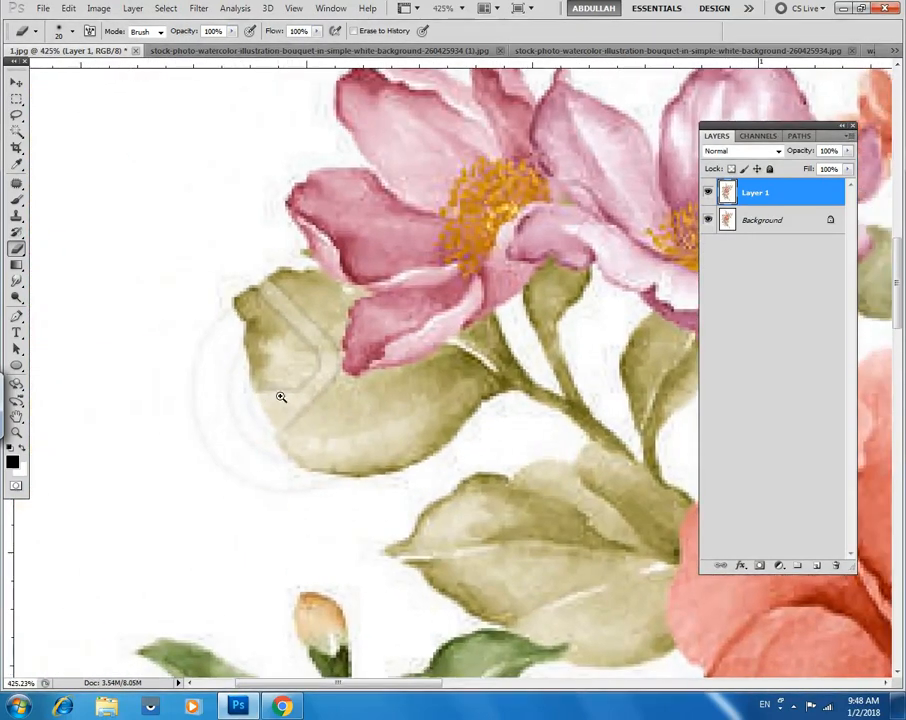
pyautogui.moveTo(261, 398); pyautogui.dragTo(336, 398)
pyautogui.moveTo(392, 296); pyautogui.dragTo(437, 328)
pyautogui.moveTo(433, 277); pyautogui.dragTo(494, 268)
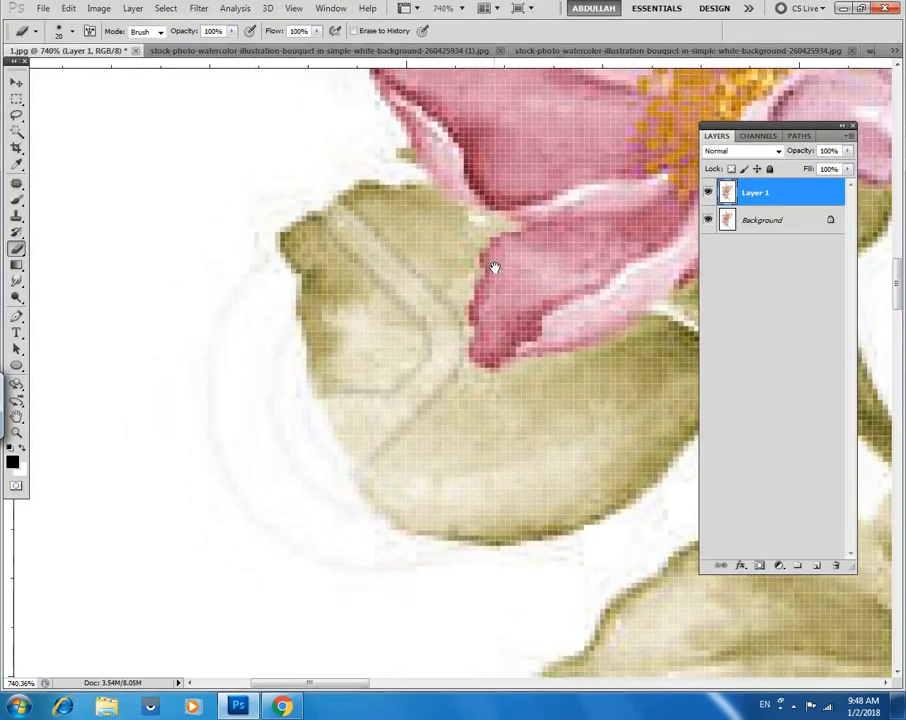
# Select Layer 1 together with the Background, link them, and merge both into a single layer.
pyautogui.click(778, 220)
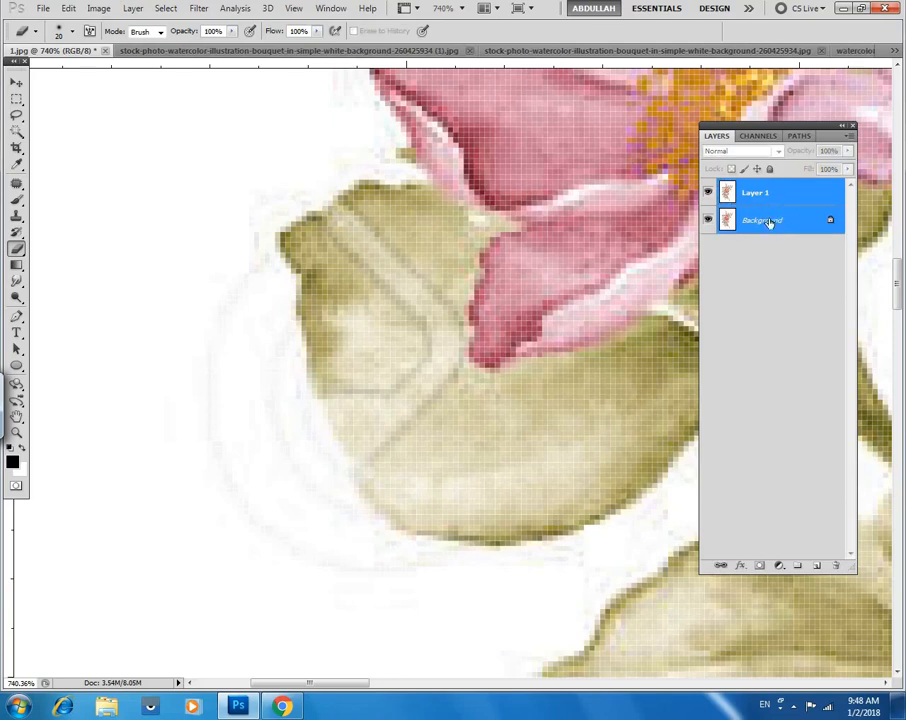
pyautogui.click(765, 270)
pyautogui.click(765, 197)
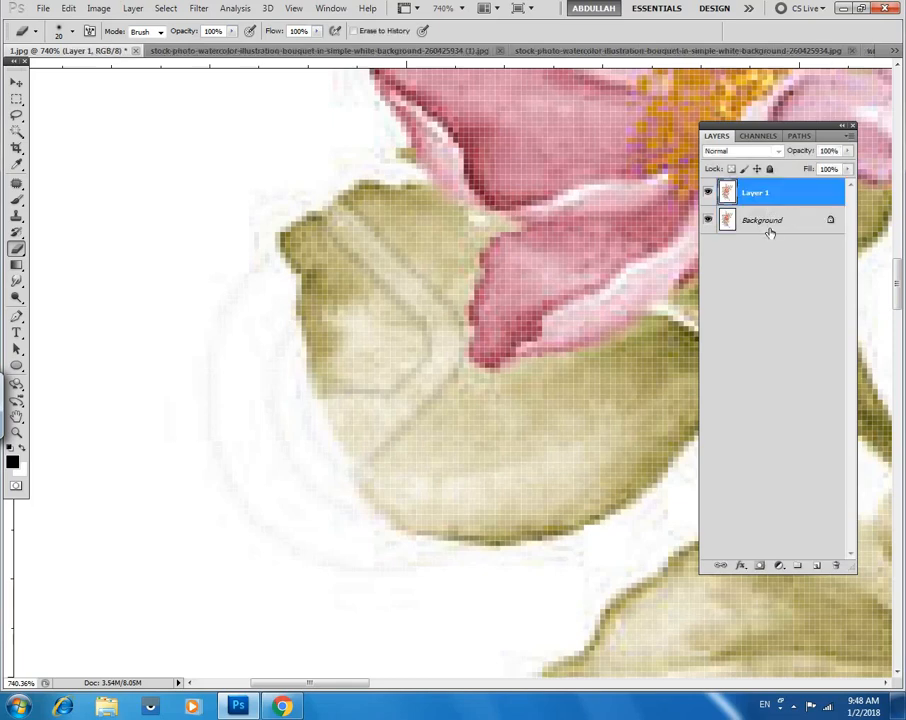
pyautogui.keyDown('shift'); pyautogui.click(766, 224); pyautogui.keyUp('shift')
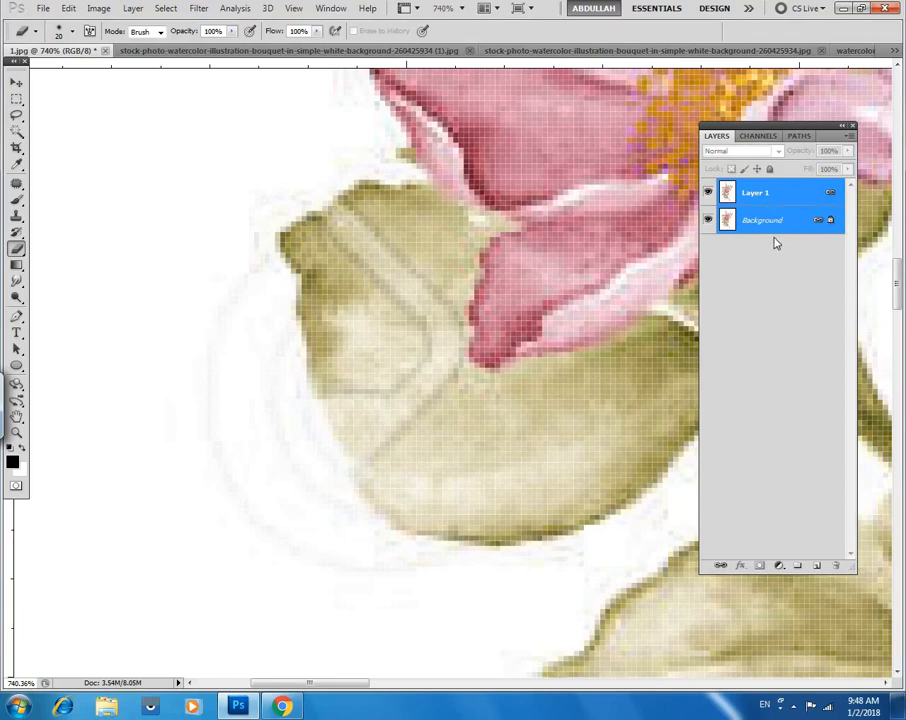
pyautogui.hotkey('ctrl', 'e')
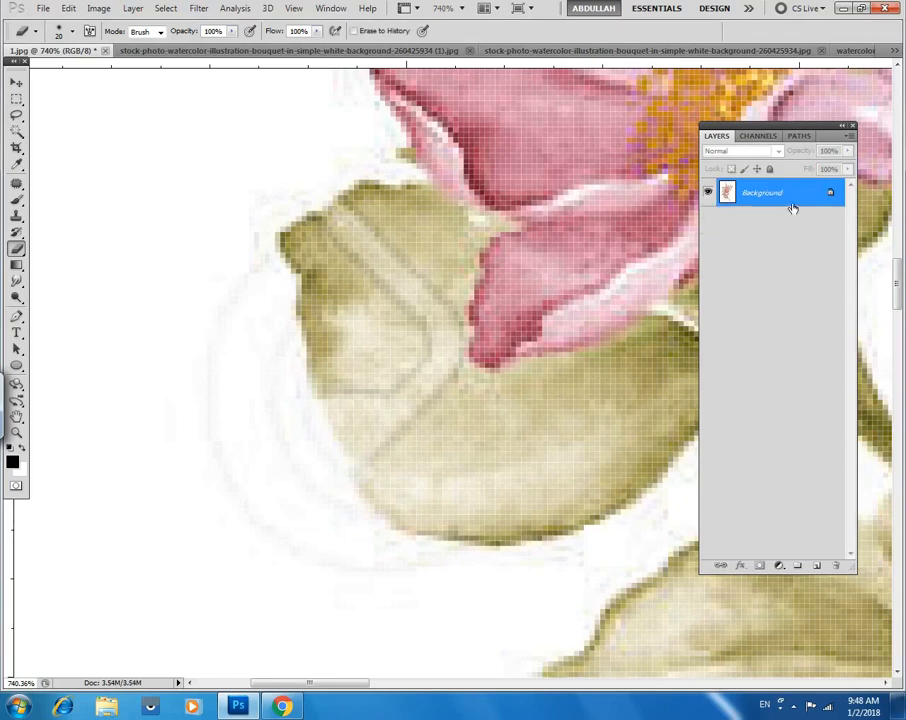
# Clone clean olive texture with the Clone Stamp over the upper end of the diagonal watermark band on the leaf.
pyautogui.moveTo(394, 252); pyautogui.dragTo(360, 232)
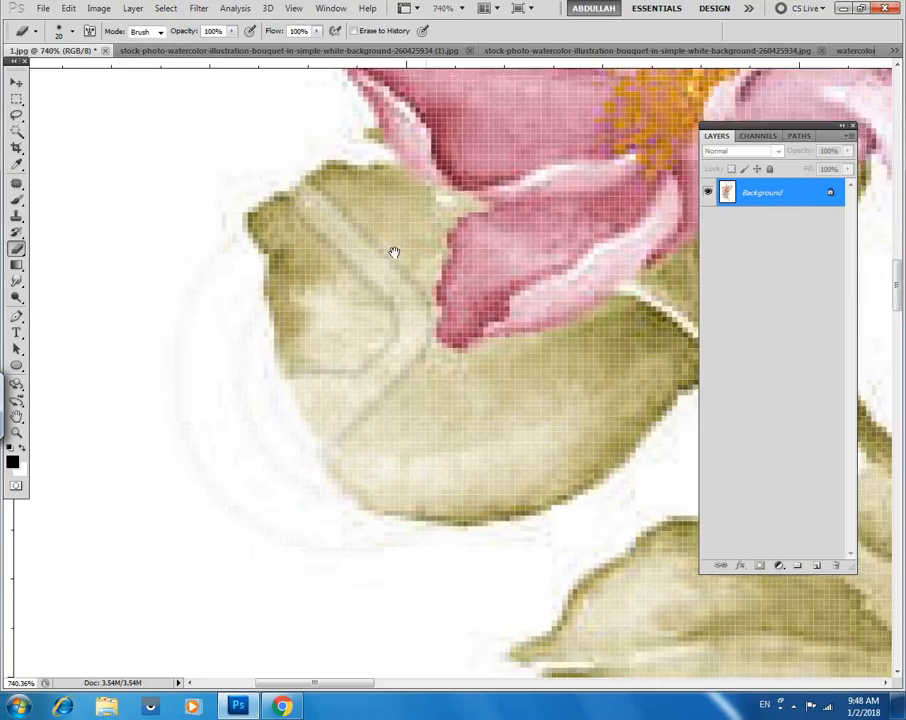
pyautogui.click(17, 217)
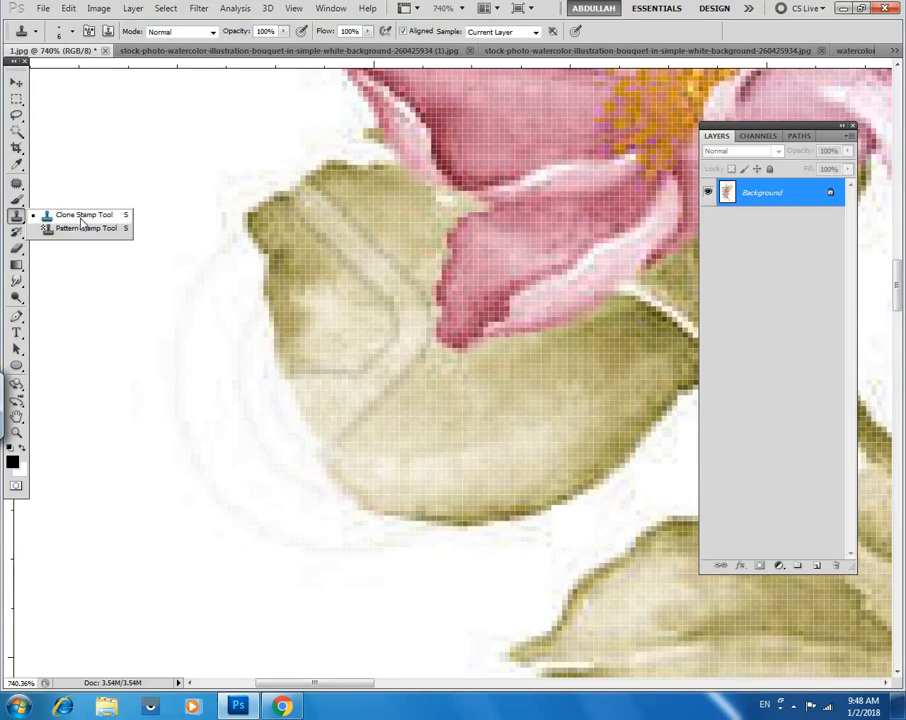
pyautogui.click(88, 216)
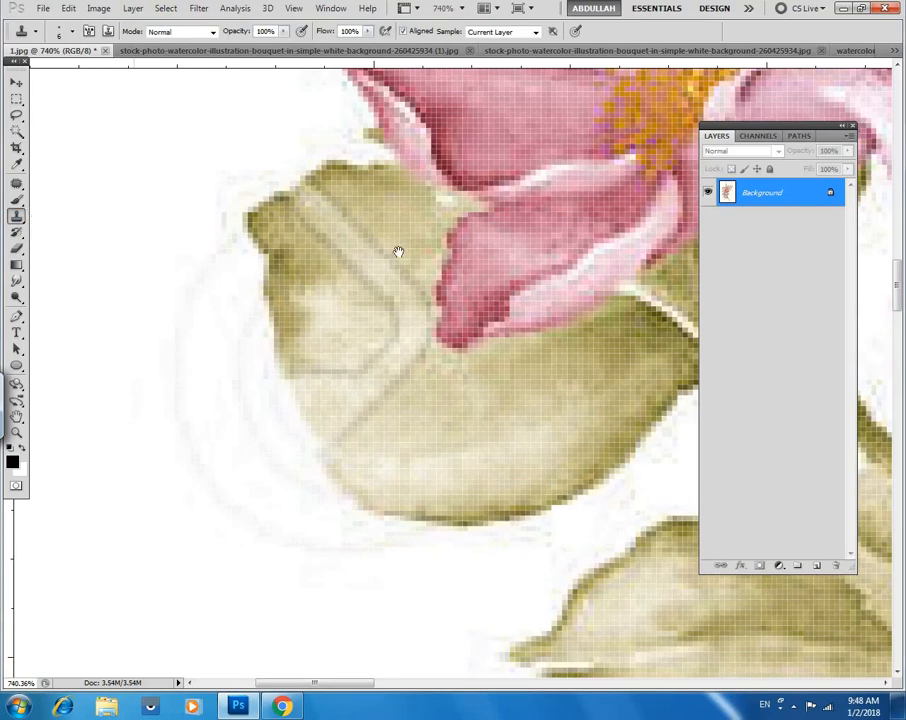
pyautogui.moveTo(428, 274); pyautogui.dragTo(491, 380)
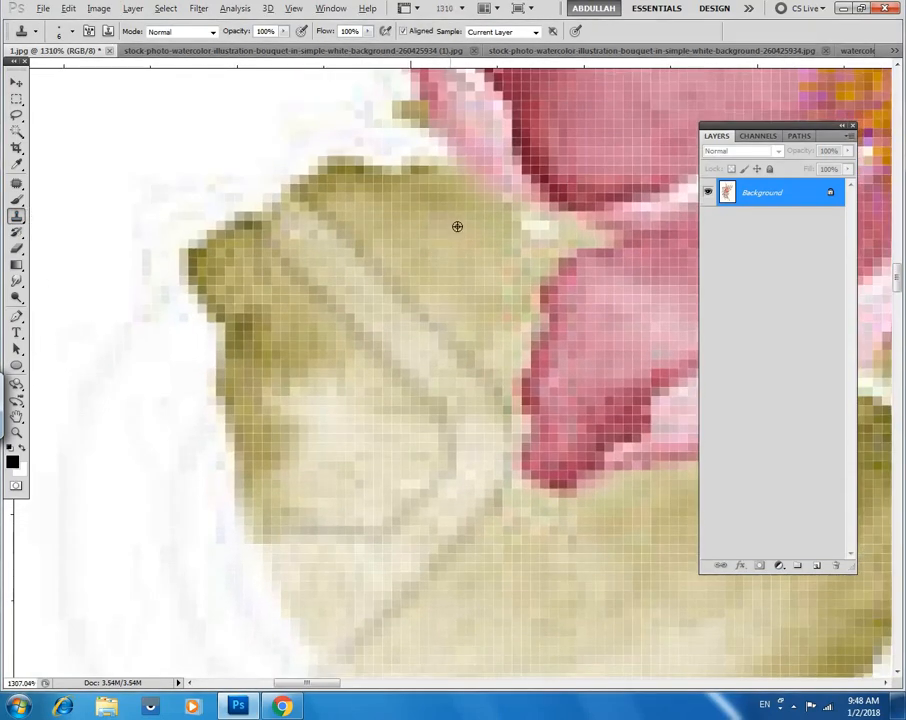
pyautogui.keyDown('alt'); pyautogui.click(447, 228); pyautogui.keyUp('alt')
pyautogui.moveTo(353, 289)
pyautogui.mouseDown()
pyautogui.moveTo(374, 291)
pyautogui.moveTo(378, 325)
pyautogui.moveTo(390, 325)
pyautogui.mouseUp()
pyautogui.keyDown('alt'); pyautogui.click(364, 247); pyautogui.keyUp('alt')
pyautogui.moveTo(314, 278)
pyautogui.mouseDown()
pyautogui.moveTo(323, 261)
pyautogui.moveTo(277, 230)
pyautogui.mouseUp()
pyautogui.moveTo(390, 285); pyautogui.dragTo(326, 223)
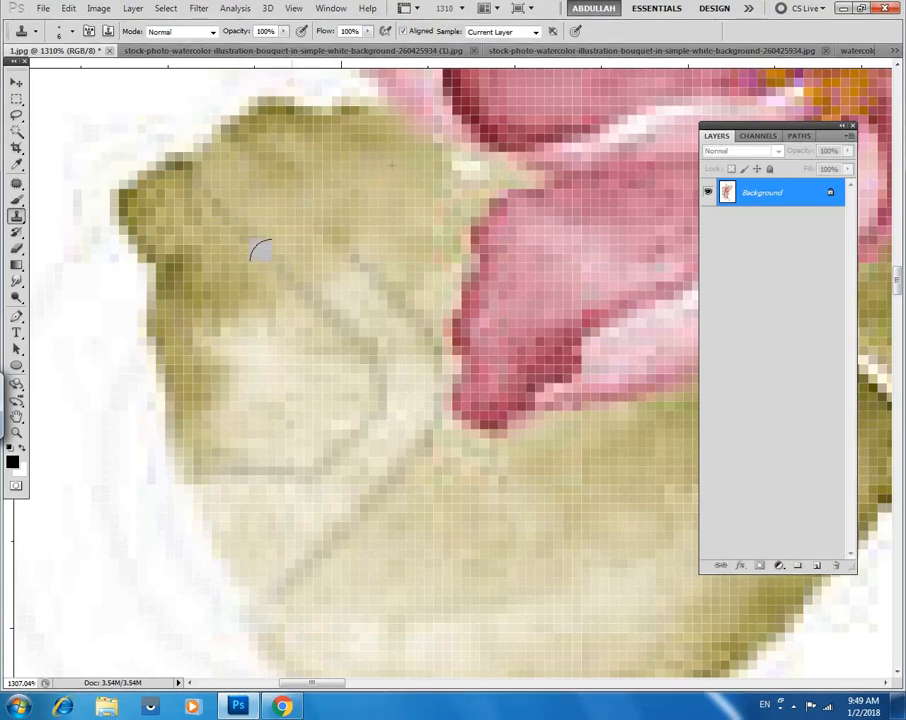
# Clone nearby leaf texture over the rest of the diagonal watermark band down to the pink petal's tip, resampling as needed.
pyautogui.moveTo(241, 226); pyautogui.dragTo(331, 312)
pyautogui.keyDown('alt'); pyautogui.click(408, 188); pyautogui.keyUp('alt')
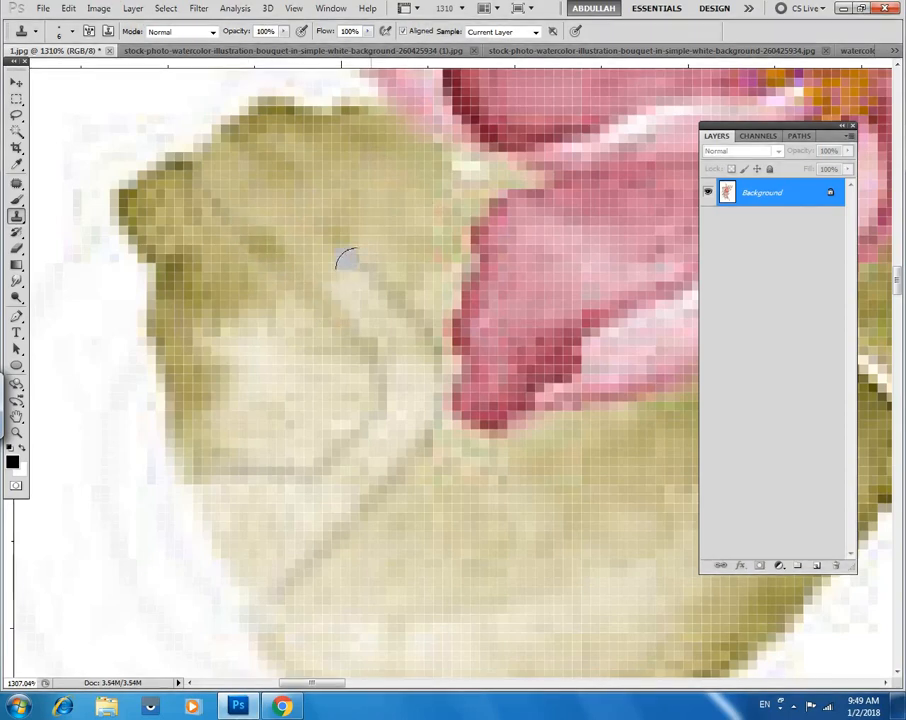
pyautogui.click(332, 295)
pyautogui.keyDown('alt'); pyautogui.click(405, 219); pyautogui.keyUp('alt')
pyautogui.moveTo(398, 310); pyautogui.dragTo(356, 305)
pyautogui.keyDown('alt'); pyautogui.click(198, 291); pyautogui.keyUp('alt')
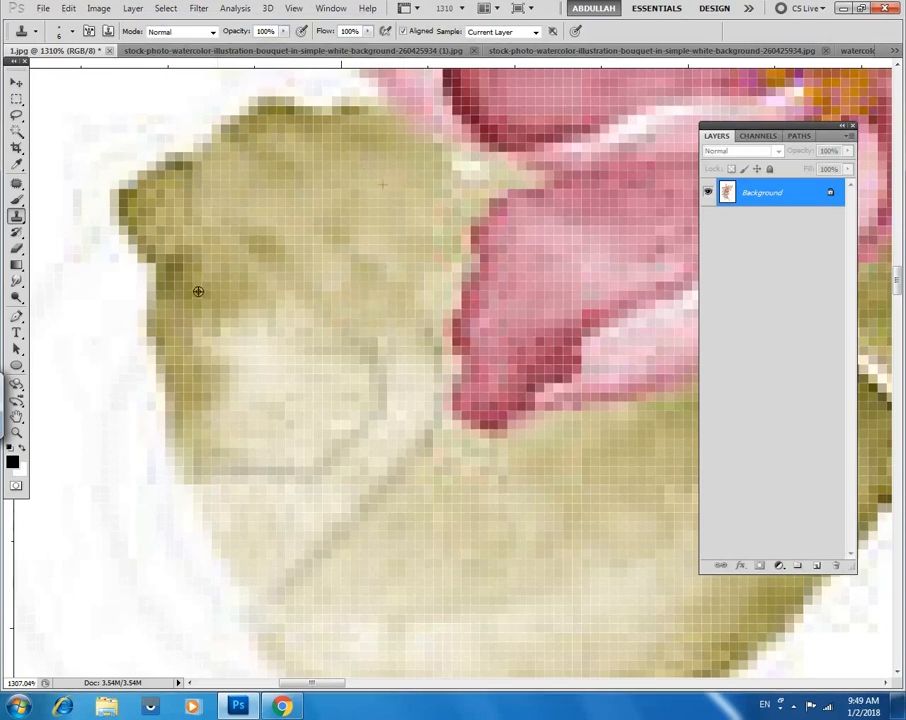
pyautogui.click(221, 214)
pyautogui.moveTo(319, 216)
pyautogui.mouseDown()
pyautogui.moveTo(358, 233)
pyautogui.moveTo(330, 210)
pyautogui.moveTo(346, 203)
pyautogui.mouseUp()
pyautogui.keyDown('alt'); pyautogui.click(302, 208); pyautogui.keyUp('alt')
pyautogui.click(358, 200)
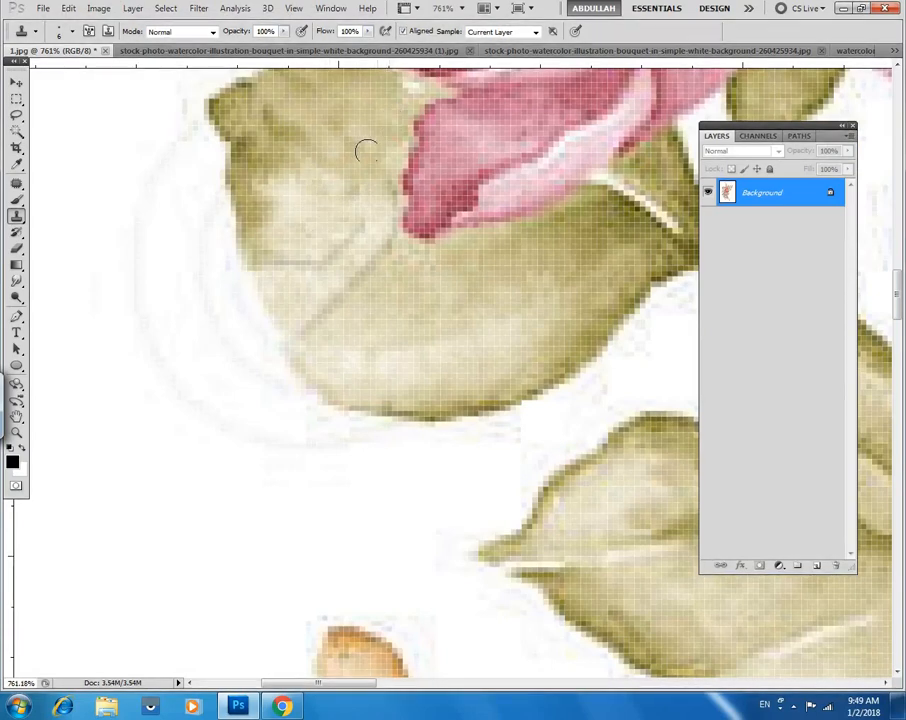
# Clone over the remaining horizontal and slanted watermark outlines on the pale lower part of the olive leaf.
pyautogui.click(356, 210)
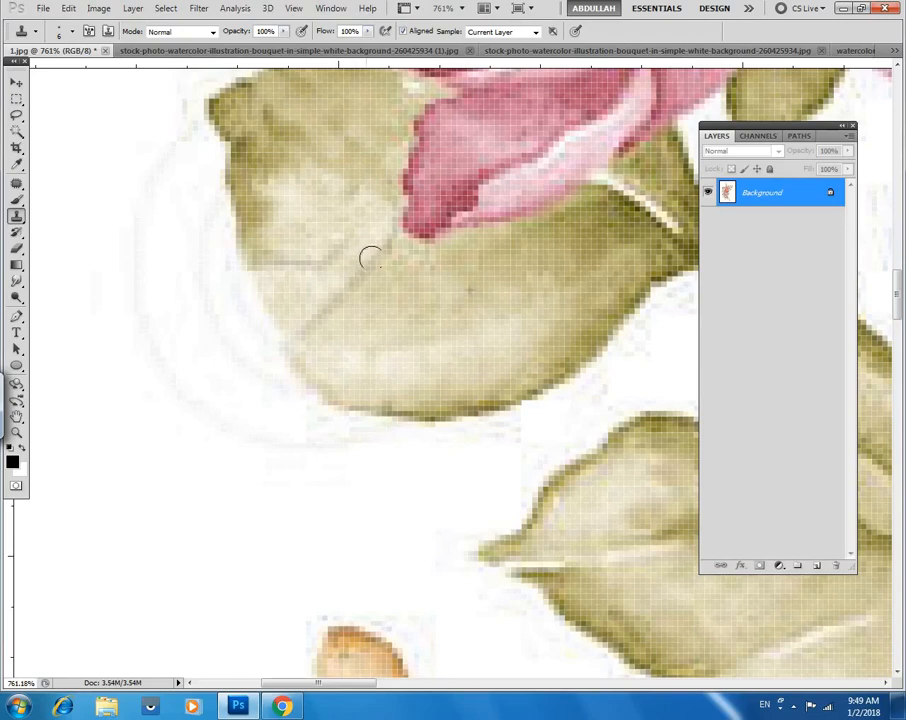
pyautogui.keyDown('alt'); pyautogui.click(376, 306); pyautogui.keyUp('alt')
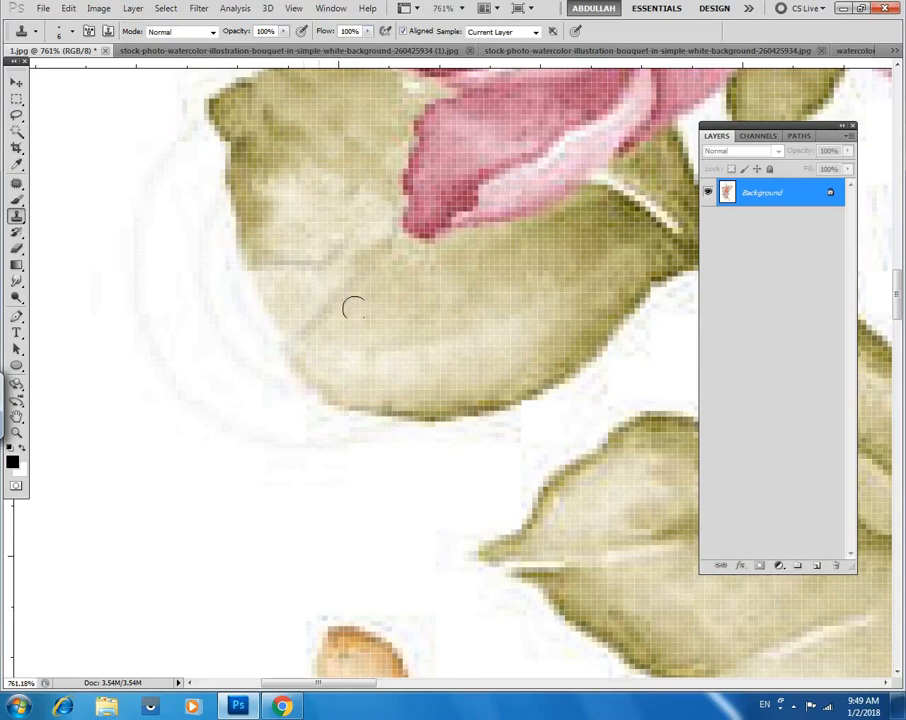
pyautogui.click(334, 254)
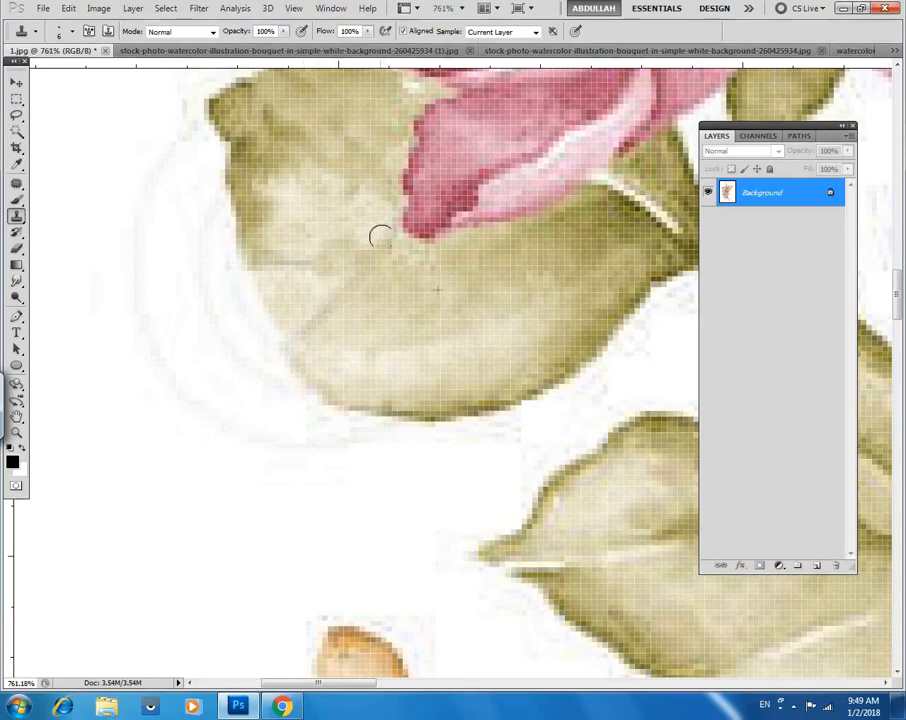
pyautogui.moveTo(379, 203); pyautogui.dragTo(400, 176)
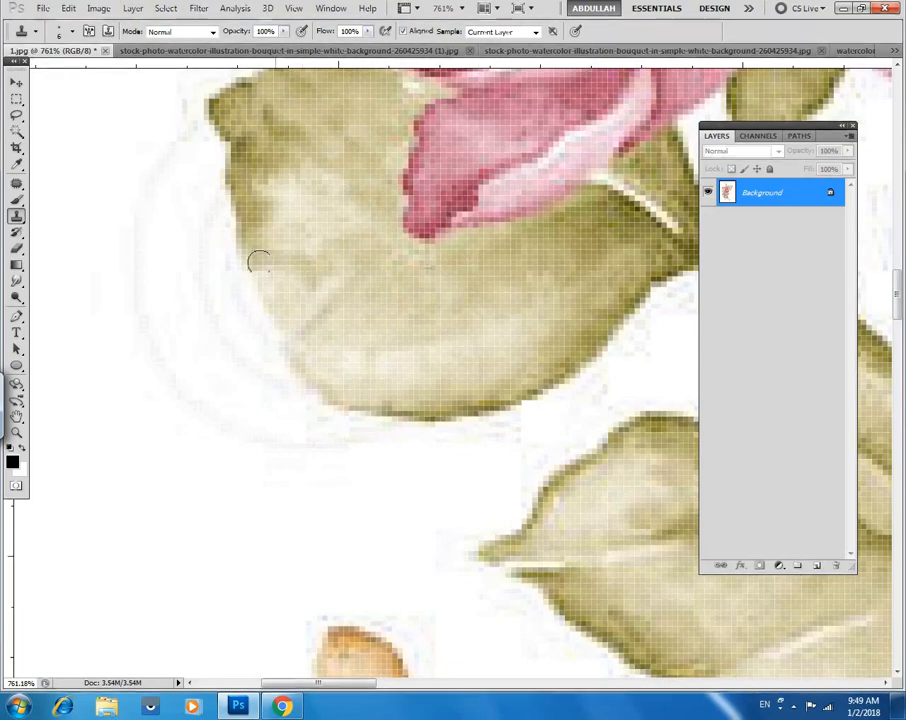
pyautogui.keyDown('alt'); pyautogui.click(417, 288); pyautogui.keyUp('alt')
pyautogui.keyDown('alt'); pyautogui.click(336, 330); pyautogui.keyUp('alt')
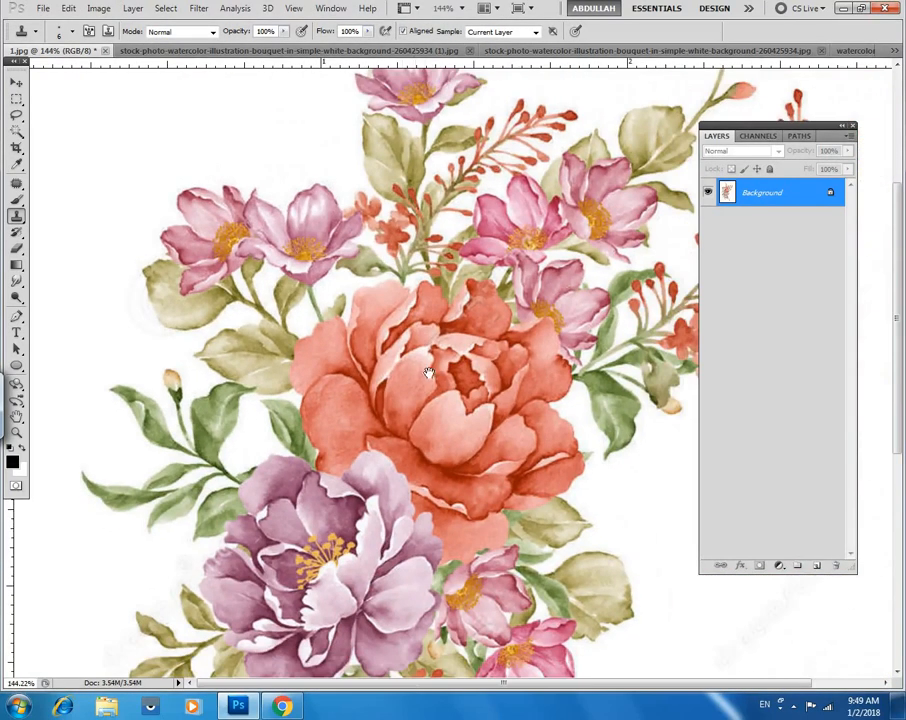
# Examine the whole bouquet and the white background for remaining watermark traces, from the peonies up to the top buds.
pyautogui.moveTo(434, 370); pyautogui.dragTo(377, 302)
pyautogui.moveTo(415, 422); pyautogui.dragTo(427, 307)
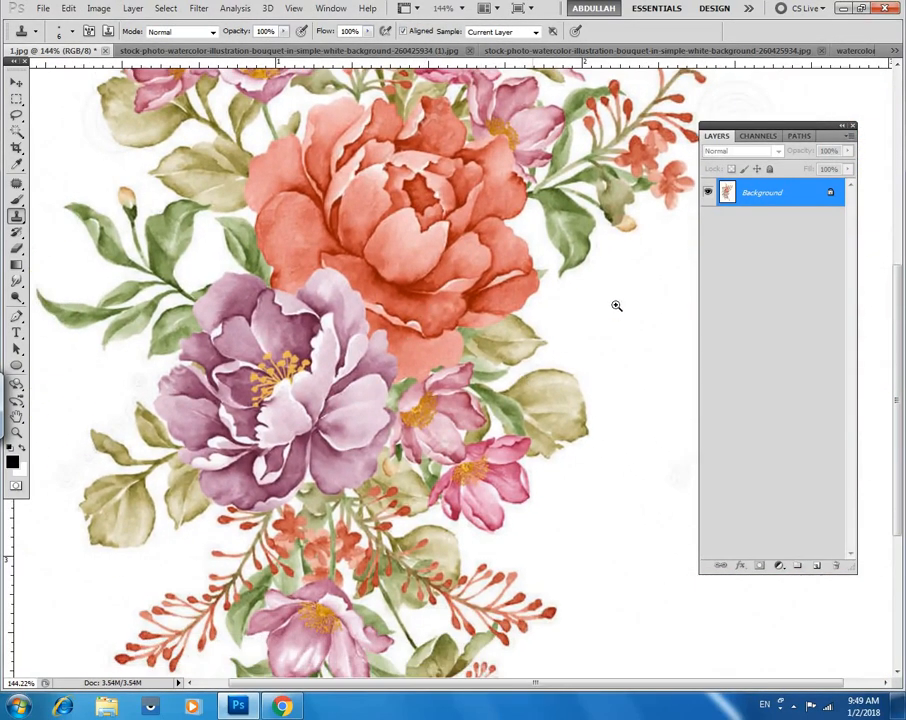
pyautogui.moveTo(536, 381); pyautogui.dragTo(700, 381)
pyautogui.moveTo(491, 287); pyautogui.dragTo(366, 285)
pyautogui.moveTo(399, 430); pyautogui.dragTo(424, 336)
pyautogui.moveTo(347, 352); pyautogui.dragTo(285, 352)
pyautogui.moveTo(349, 469); pyautogui.dragTo(376, 350)
pyautogui.moveTo(468, 76); pyautogui.dragTo(471, 199)
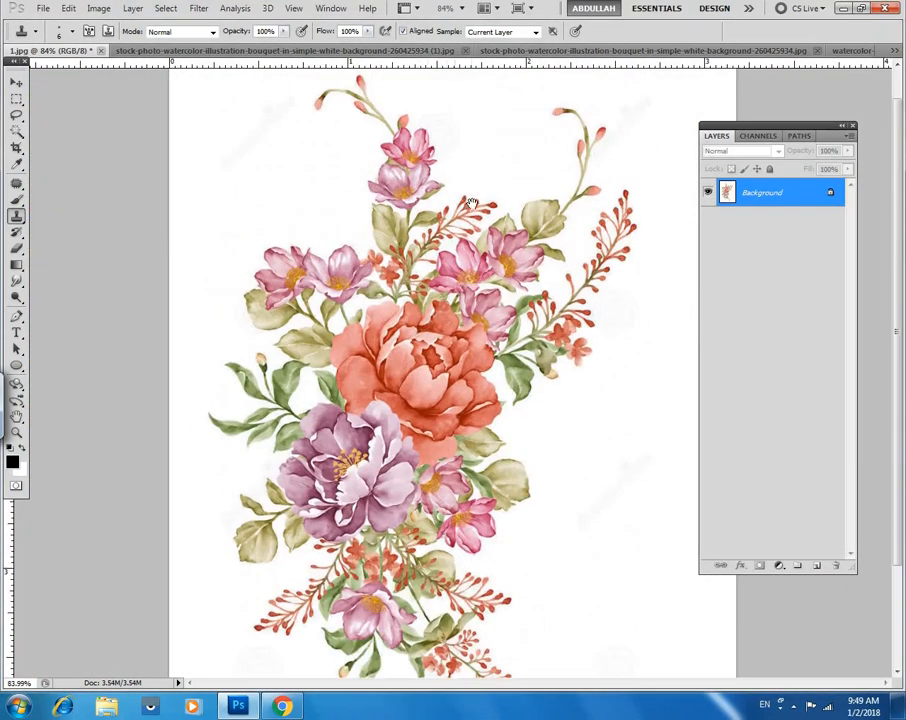
pyautogui.moveTo(424, 252); pyautogui.dragTo(424, 282)
pyautogui.moveTo(291, 144); pyautogui.dragTo(332, 153)
pyautogui.moveTo(332, 153); pyautogui.dragTo(267, 164)
pyautogui.moveTo(457, 178); pyautogui.dragTo(630, 232)
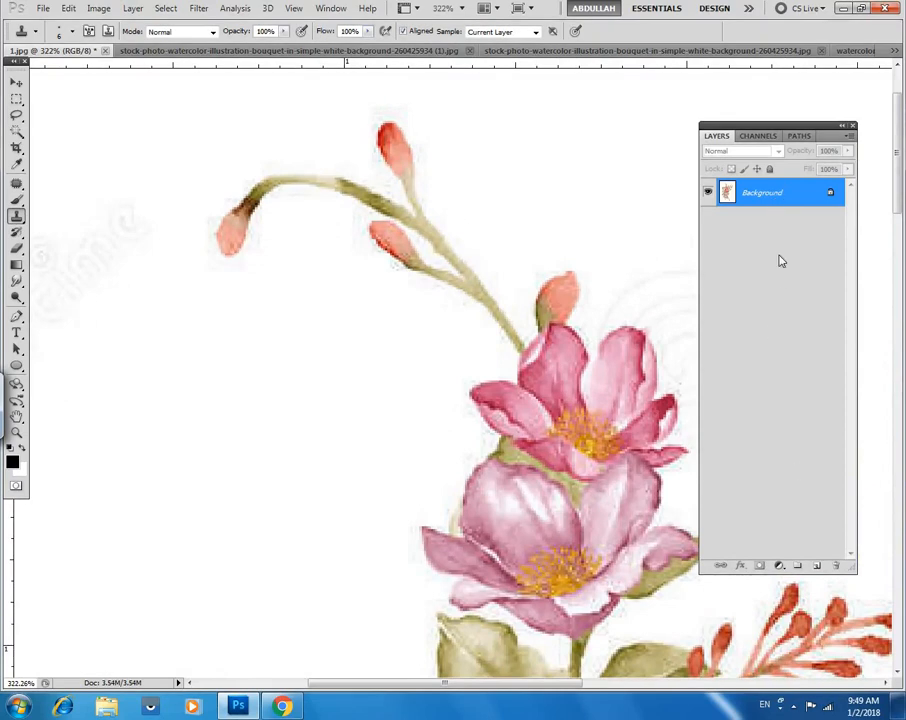
# Duplicate the Background, add a black-filled layer between the two, and make Background copy the active layer.
pyautogui.moveTo(783, 196); pyautogui.dragTo(817, 566)
pyautogui.click(768, 223)
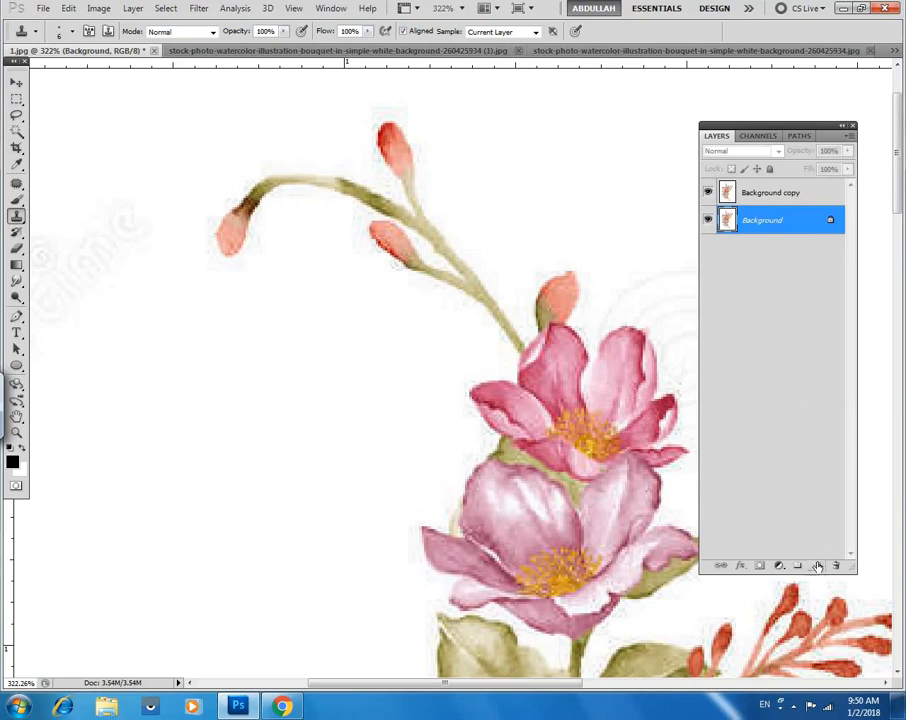
pyautogui.click(816, 565)
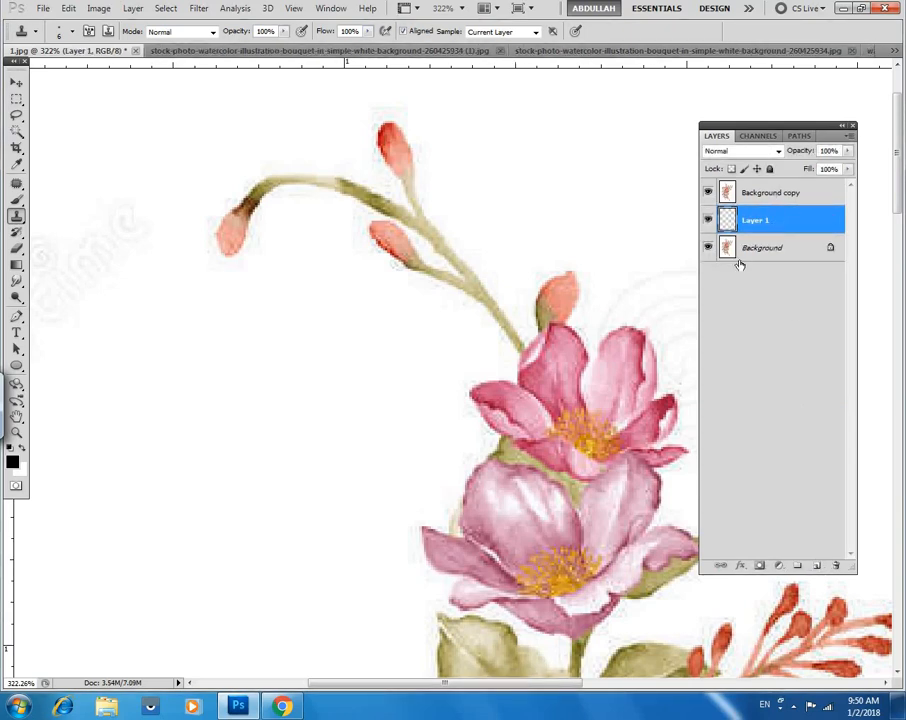
pyautogui.click(779, 193)
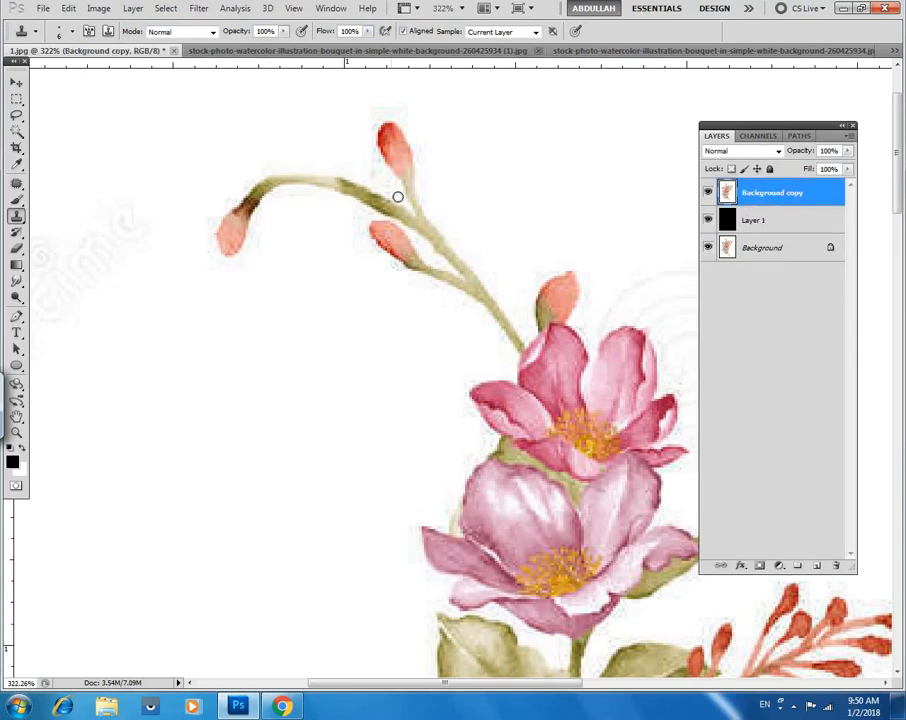
pyautogui.moveTo(345, 175); pyautogui.dragTo(589, 236)
pyautogui.moveTo(385, 212); pyautogui.dragTo(449, 251)
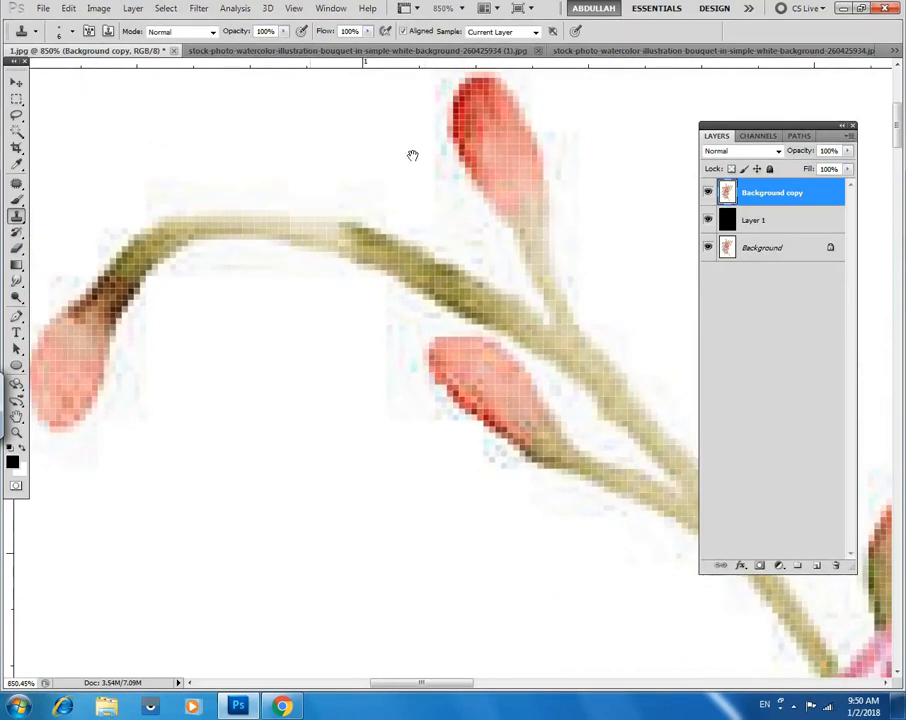
pyautogui.moveTo(380, 140); pyautogui.dragTo(442, 172)
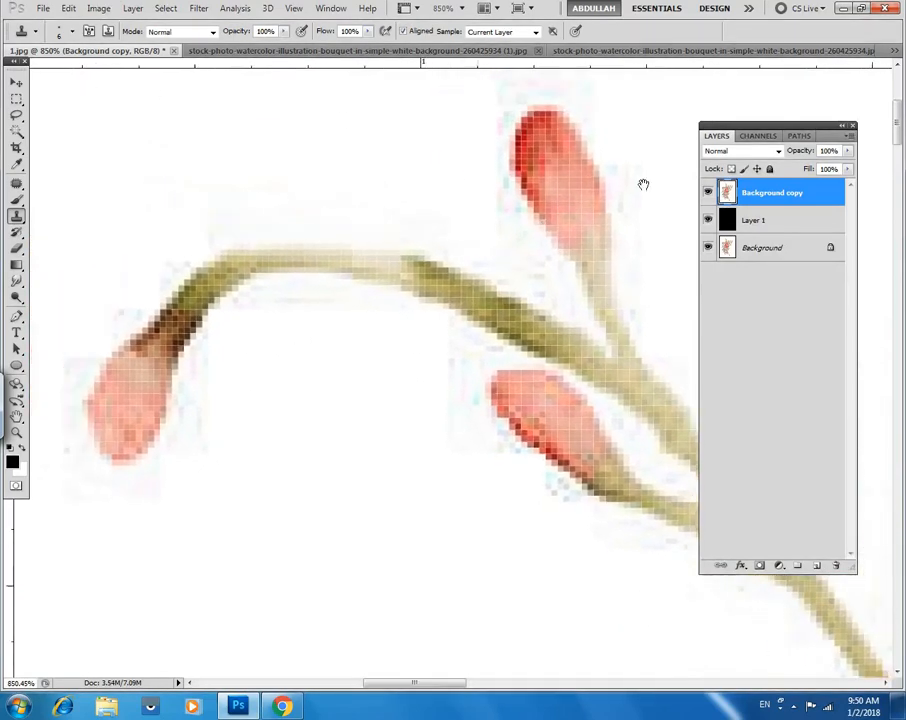
pyautogui.click(73, 34)
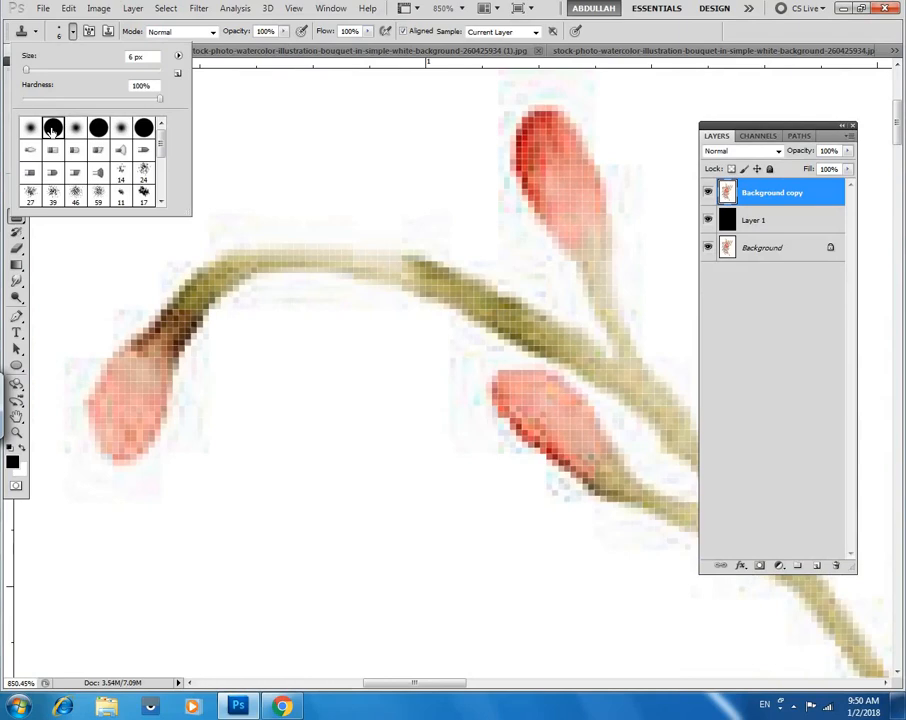
pyautogui.click(398, 184)
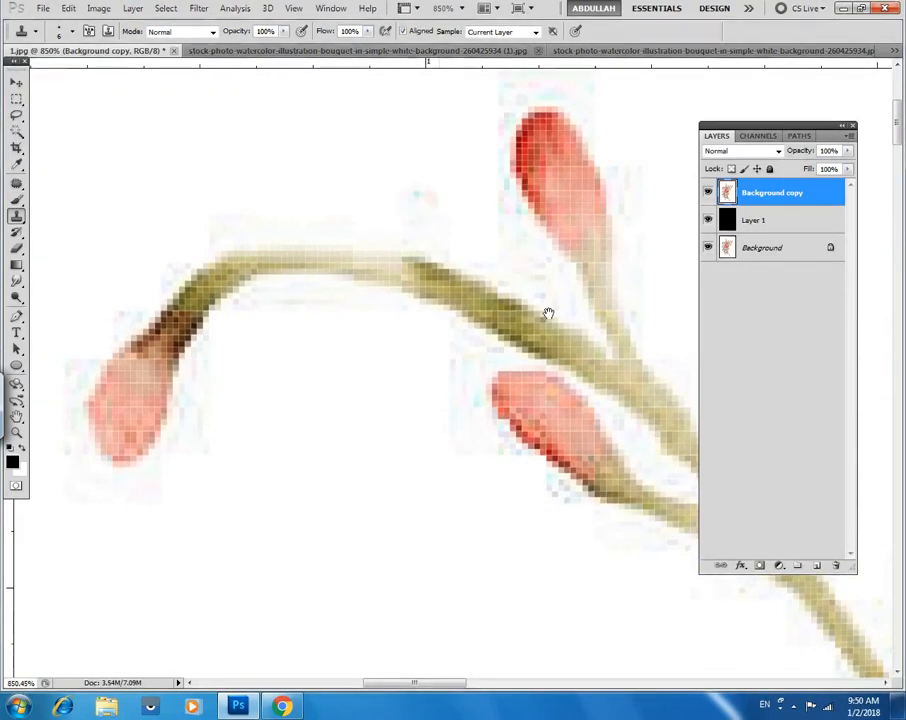
pyautogui.scroll(1, 523, 253)
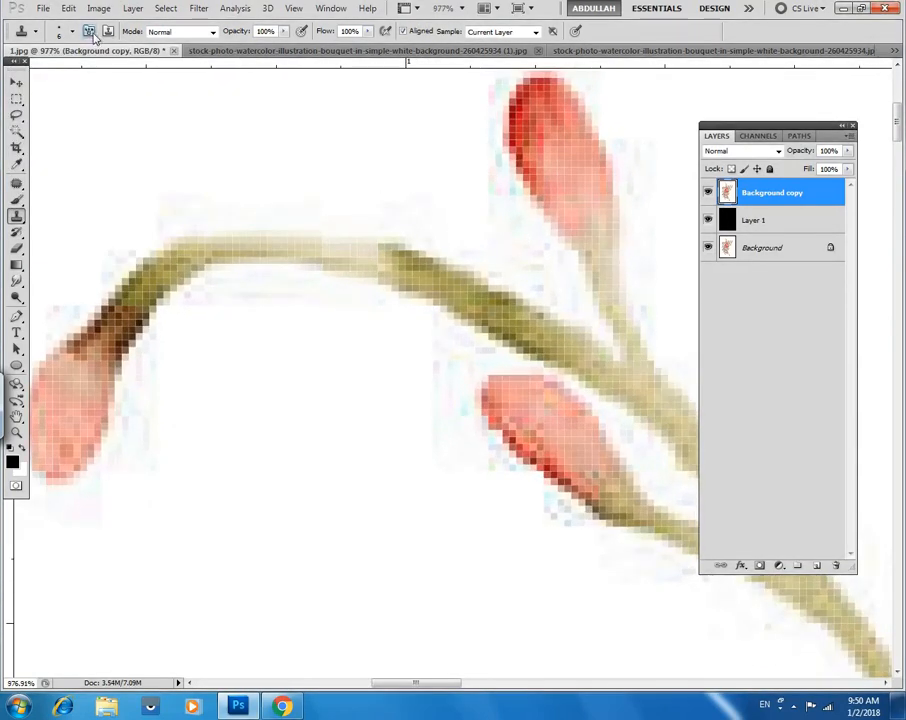
pyautogui.click(88, 32)
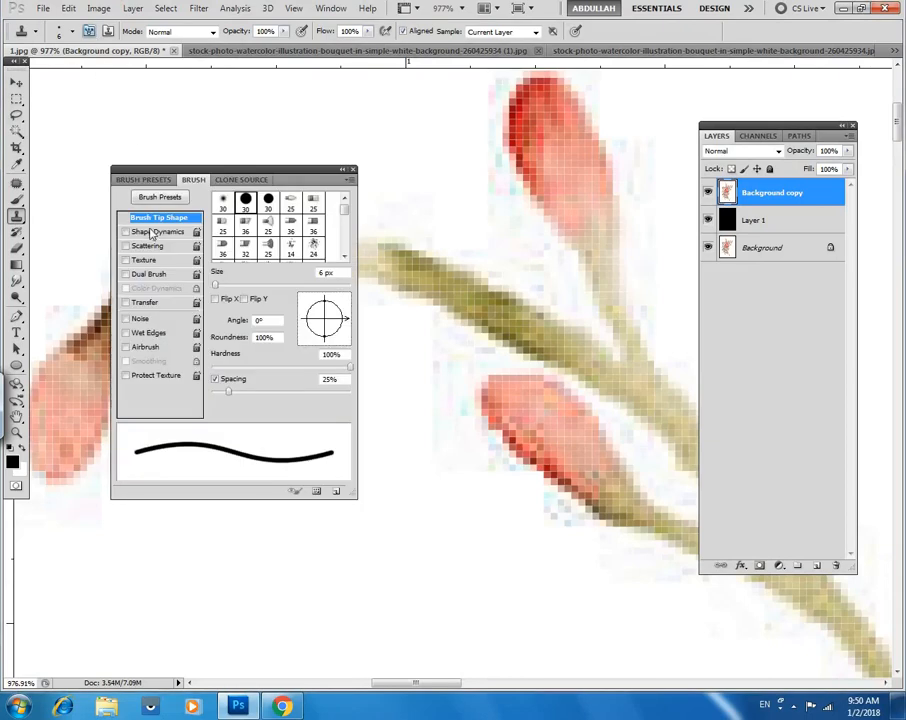
pyautogui.click(352, 176)
pyautogui.scroll(1, 584, 308)
pyautogui.press('[')
pyautogui.press('[')
pyautogui.press('[')
pyautogui.press('[')
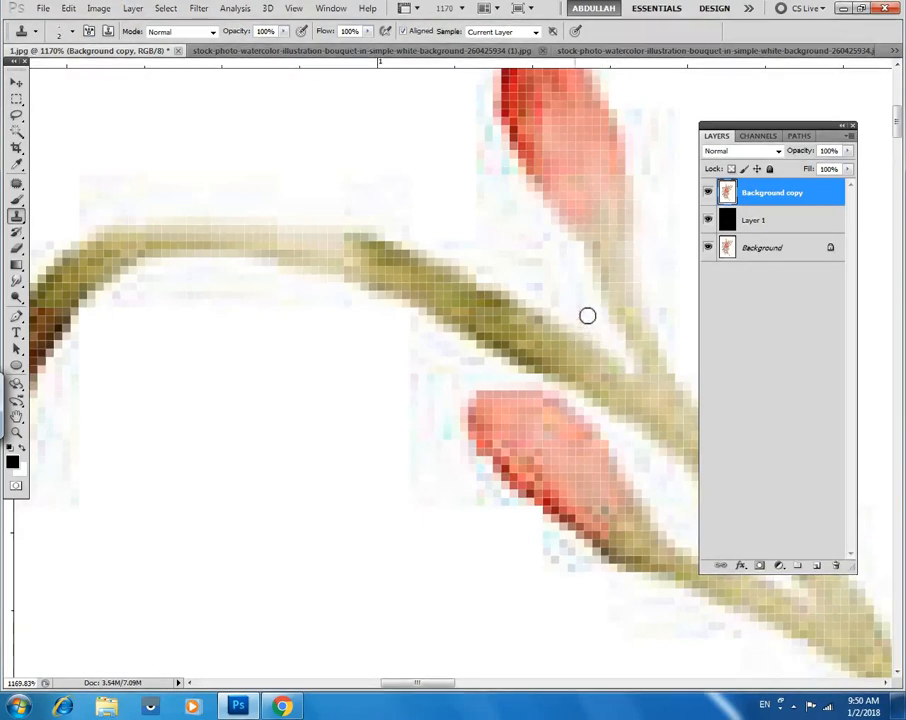
pyautogui.scroll(1, 531, 287)
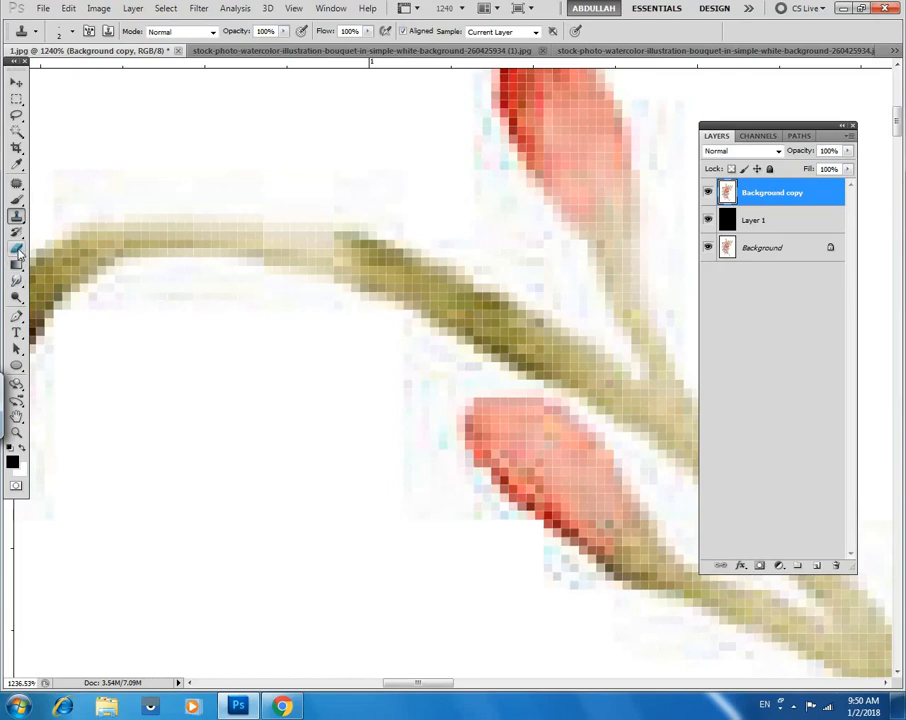
# Set the Eraser to a hard round 4 px brush with Shape Dynamics turned off.
pyautogui.press('e')
pyautogui.click(72, 33)
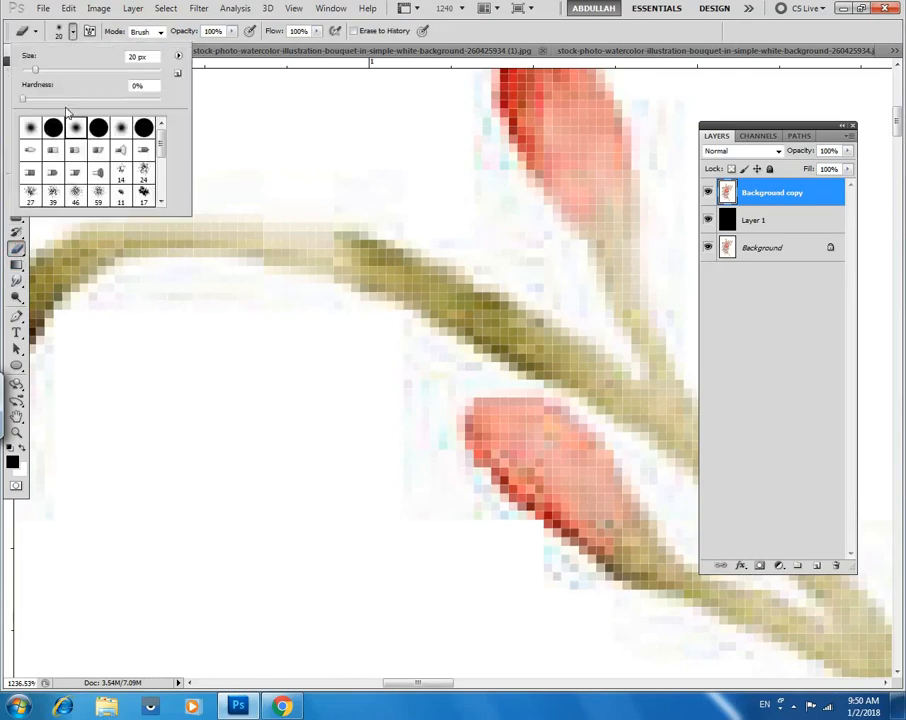
pyautogui.click(89, 31)
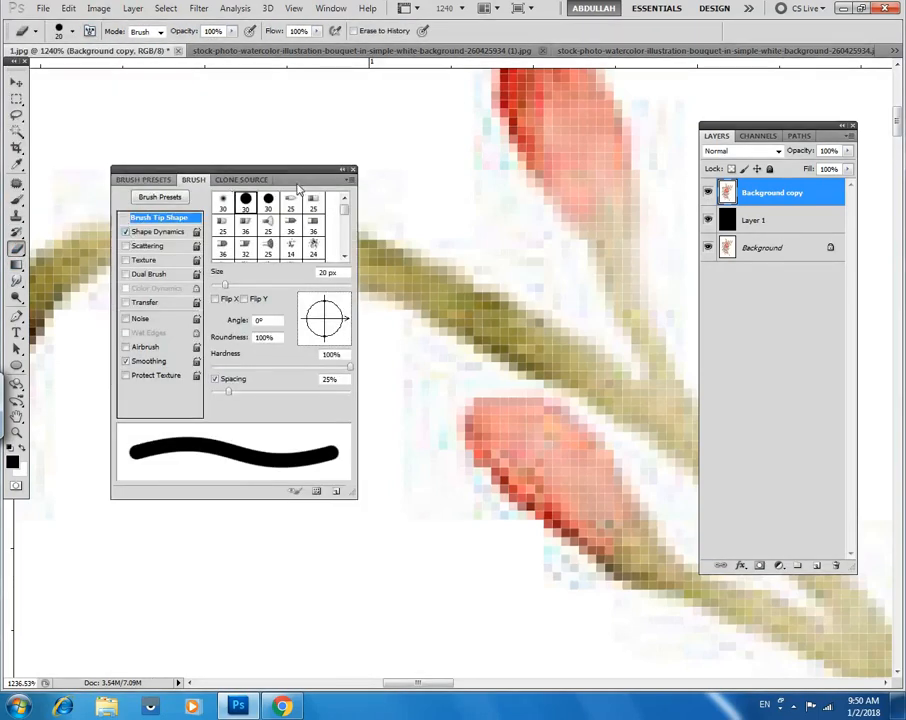
pyautogui.click(126, 231)
pyautogui.click(352, 169)
pyautogui.moveTo(540, 316); pyautogui.dragTo(536, 344)
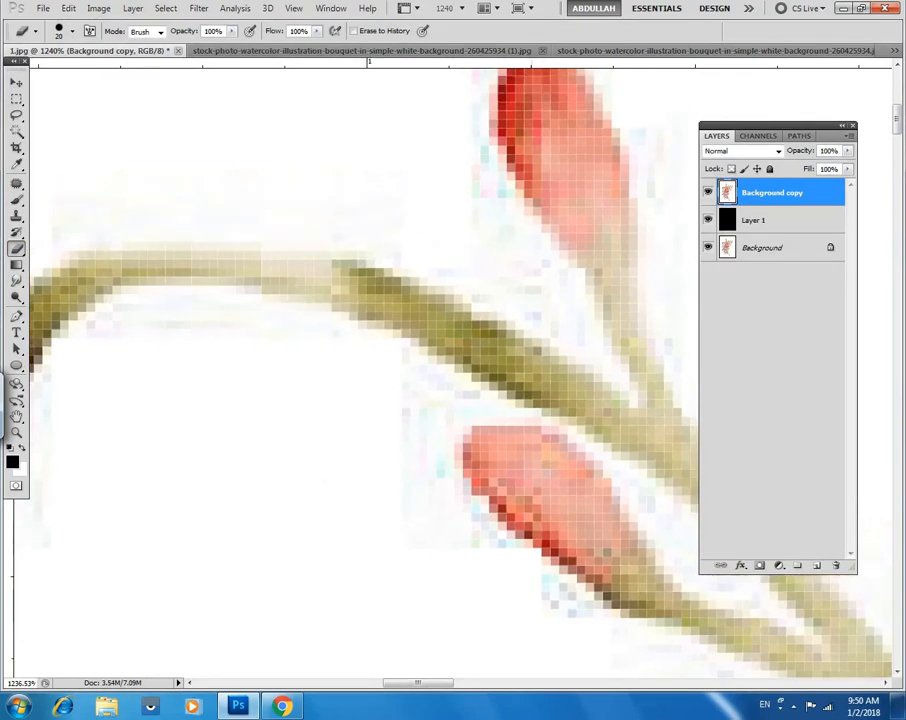
pyautogui.press('[')
pyautogui.press('[')
pyautogui.press('[')
pyautogui.press('[')
pyautogui.press('[')
pyautogui.press('[')
pyautogui.press('[')
# Erase the white background along both sides of the arching stem and around the drooping bud at its end.
pyautogui.moveTo(630, 393)
pyautogui.mouseDown()
pyautogui.moveTo(519, 317)
pyautogui.moveTo(390, 251)
pyautogui.moveTo(230, 221)
pyautogui.moveTo(200, 226)
pyautogui.mouseUp()
pyautogui.moveTo(247, 188); pyautogui.dragTo(480, 148)
pyautogui.moveTo(457, 191)
pyautogui.mouseDown()
pyautogui.moveTo(423, 182)
pyautogui.moveTo(279, 198)
pyautogui.moveTo(222, 241)
pyautogui.moveTo(79, 423)
pyautogui.moveTo(101, 510)
pyautogui.moveTo(150, 530)
pyautogui.moveTo(210, 495)
pyautogui.moveTo(299, 303)
pyautogui.moveTo(432, 250)
pyautogui.moveTo(530, 285)
pyautogui.mouseUp()
pyautogui.moveTo(379, 218); pyautogui.dragTo(194, 138)
pyautogui.moveTo(560, 287)
pyautogui.mouseDown()
pyautogui.moveTo(397, 204)
pyautogui.moveTo(307, 180)
pyautogui.moveTo(420, 152)
pyautogui.mouseUp()
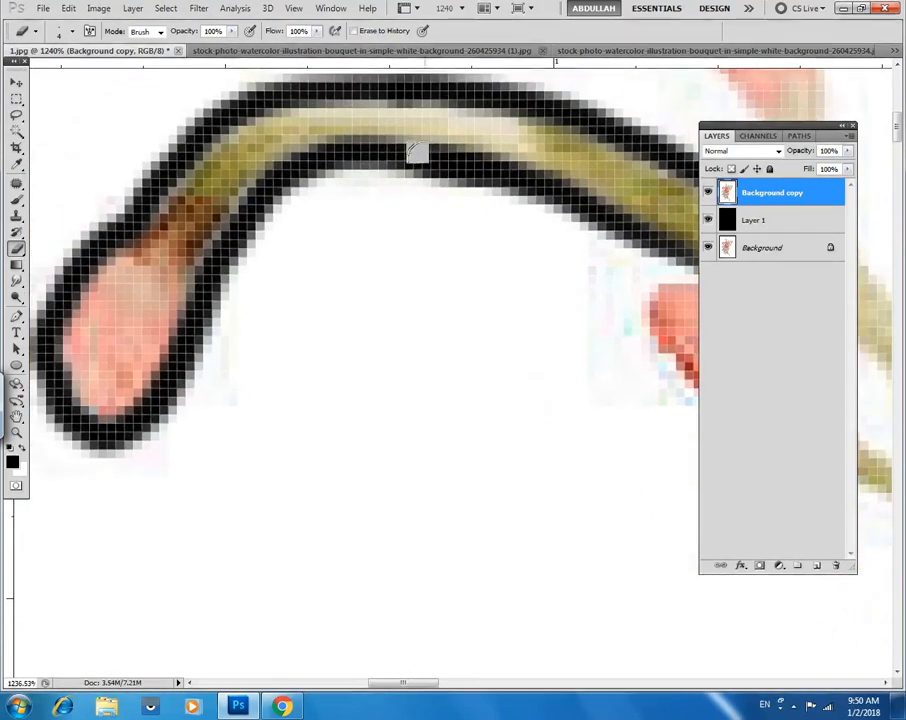
# Enlarge the eraser to 6 px and erase the white between the arching stem and the lower bud and along that bud's underside.
pyautogui.moveTo(229, 193)
pyautogui.mouseDown()
pyautogui.moveTo(193, 258)
pyautogui.moveTo(271, 202)
pyautogui.moveTo(419, 170)
pyautogui.moveTo(440, 185)
pyautogui.moveTo(348, 198)
pyautogui.moveTo(66, 147)
pyautogui.mouseUp()
pyautogui.moveTo(480, 234)
pyautogui.mouseDown()
pyautogui.moveTo(375, 200)
pyautogui.moveTo(353, 214)
pyautogui.moveTo(387, 207)
pyautogui.moveTo(331, 248)
pyautogui.moveTo(355, 192)
pyautogui.moveTo(321, 232)
pyautogui.moveTo(310, 268)
pyautogui.moveTo(305, 189)
pyautogui.mouseUp()
pyautogui.moveTo(362, 214)
pyautogui.mouseDown()
pyautogui.moveTo(443, 251)
pyautogui.moveTo(277, 164)
pyautogui.moveTo(293, 106)
pyautogui.mouseUp()
pyautogui.moveTo(283, 174)
pyautogui.mouseDown()
pyautogui.moveTo(394, 268)
pyautogui.moveTo(428, 309)
pyautogui.moveTo(515, 339)
pyautogui.moveTo(398, 316)
pyautogui.moveTo(331, 277)
pyautogui.moveTo(292, 233)
pyautogui.moveTo(395, 300)
pyautogui.mouseUp()
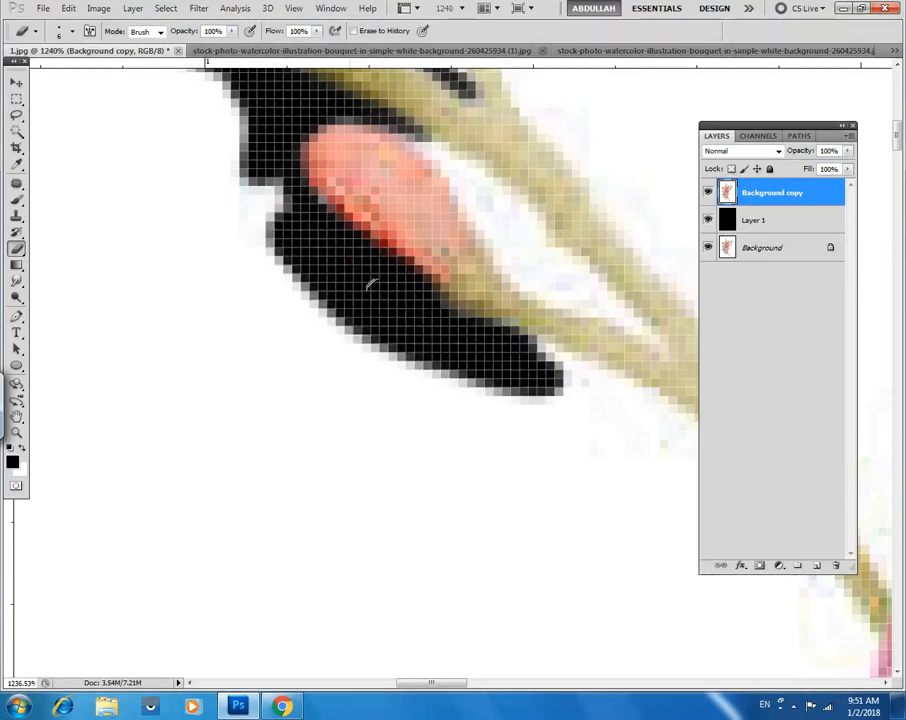
pyautogui.moveTo(280, 232)
pyautogui.mouseDown()
pyautogui.moveTo(275, 160)
pyautogui.moveTo(356, 182)
pyautogui.moveTo(404, 210)
pyautogui.moveTo(492, 304)
pyautogui.mouseUp()
# Erase the narrow white gap between the lower bud's stalk and the main stem.
pyautogui.scroll(-4, 420, 278)
pyautogui.scroll(4, 484, 268)
pyautogui.press('space')
pyautogui.moveTo(550, 358)
pyautogui.mouseDown()
pyautogui.moveTo(531, 312)
pyautogui.moveTo(469, 259)
pyautogui.mouseUp()
pyautogui.moveTo(404, 230); pyautogui.dragTo(342, 135)
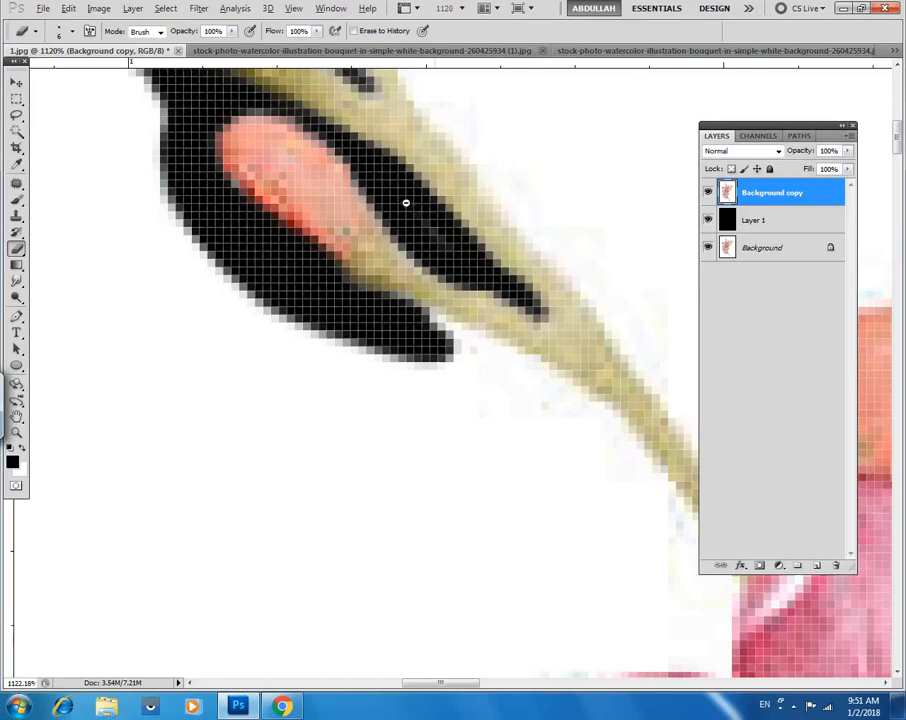
# Erase the white along the underside of the main stem down to the upper pink flower's petals.
pyautogui.scroll(-5, 415, 210)
pyautogui.scroll(5, 510, 312)
pyautogui.moveTo(475, 261); pyautogui.dragTo(407, 168)
pyautogui.moveTo(384, 106); pyautogui.dragTo(402, 170)
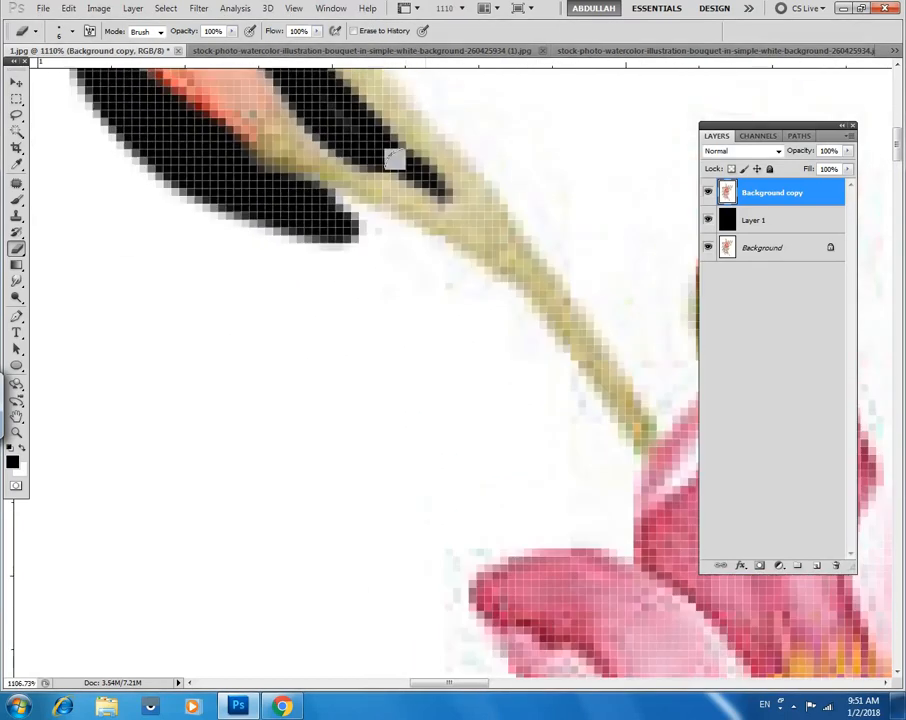
pyautogui.moveTo(362, 220)
pyautogui.mouseDown()
pyautogui.moveTo(458, 276)
pyautogui.moveTo(514, 326)
pyautogui.mouseUp()
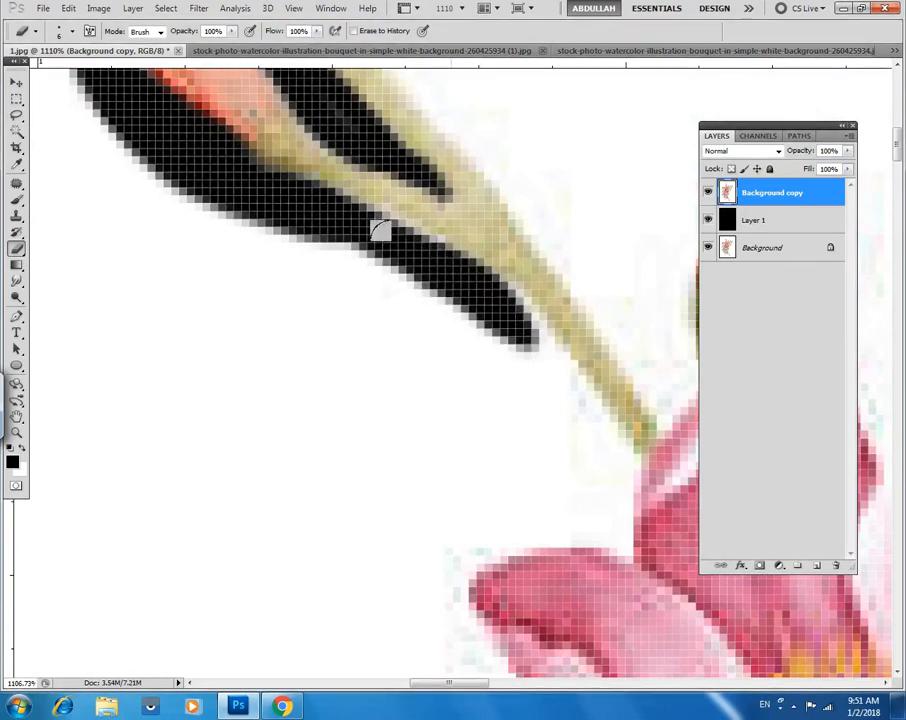
pyautogui.moveTo(392, 235); pyautogui.dragTo(328, 205)
pyautogui.moveTo(206, 172)
pyautogui.mouseDown()
pyautogui.moveTo(250, 204)
pyautogui.moveTo(383, 258)
pyautogui.moveTo(477, 316)
pyautogui.moveTo(394, 216)
pyautogui.mouseUp()
pyautogui.moveTo(341, 170)
pyautogui.mouseDown()
pyautogui.moveTo(449, 311)
pyautogui.moveTo(460, 408)
pyautogui.moveTo(400, 384)
pyautogui.moveTo(338, 398)
pyautogui.moveTo(273, 459)
pyautogui.moveTo(280, 485)
pyautogui.mouseUp()
pyautogui.moveTo(300, 275)
pyautogui.mouseDown()
pyautogui.moveTo(356, 263)
pyautogui.moveTo(328, 222)
pyautogui.moveTo(388, 279)
pyautogui.moveTo(385, 330)
pyautogui.moveTo(421, 368)
pyautogui.moveTo(383, 356)
pyautogui.mouseUp()
pyautogui.moveTo(474, 330)
pyautogui.mouseDown()
pyautogui.moveTo(346, 271)
pyautogui.moveTo(348, 241)
pyautogui.moveTo(384, 188)
pyautogui.moveTo(414, 174)
pyautogui.mouseUp()
# Erase a loop through the white area beneath the arching branch, lasso the enclosed region, clear it and deselect.
pyautogui.scroll(3, 348, 241)
pyautogui.moveTo(313, 156); pyautogui.dragTo(224, 260)
pyautogui.moveTo(330, 410)
pyautogui.mouseDown()
pyautogui.moveTo(584, 390)
pyautogui.moveTo(565, 376)
pyautogui.mouseUp()
pyautogui.press('l')
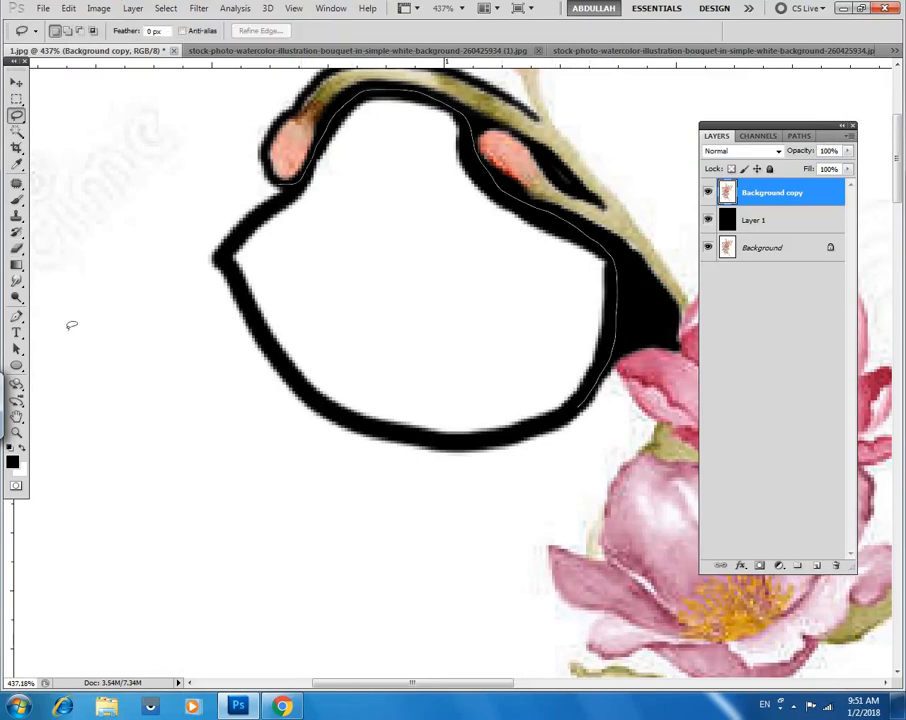
pyautogui.moveTo(604, 404); pyautogui.dragTo(608, 370)
pyautogui.hotkey('alt', 'BackSpace')
pyautogui.hotkey('ctrl', 'd')
# Erase the white over the tip and left side of the top red bud down to the fork of the stem.
pyautogui.scroll(-3, 449, 317)
pyautogui.scroll(3, 540, 162)
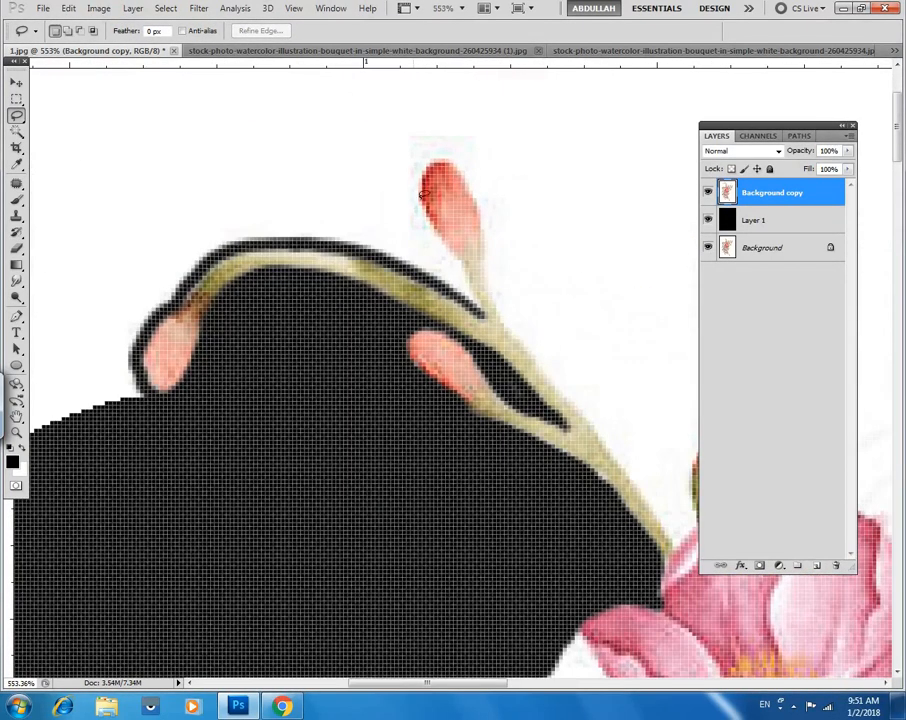
pyautogui.press('e')
pyautogui.scroll(1, 452, 266)
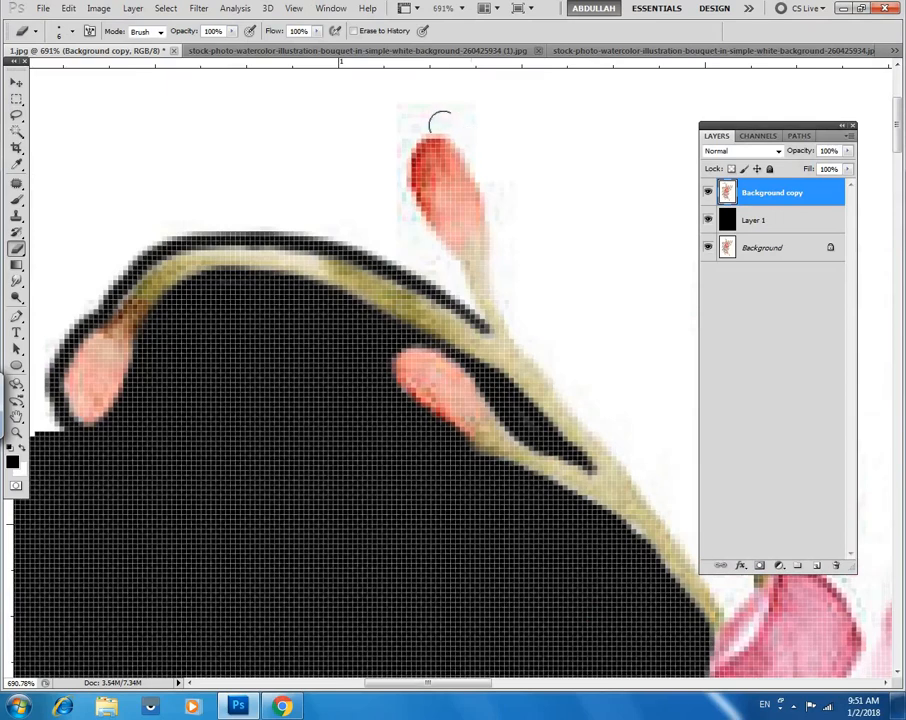
pyautogui.moveTo(448, 125); pyautogui.dragTo(430, 127)
pyautogui.moveTo(392, 185)
pyautogui.mouseDown()
pyautogui.moveTo(410, 235)
pyautogui.moveTo(465, 298)
pyautogui.mouseUp()
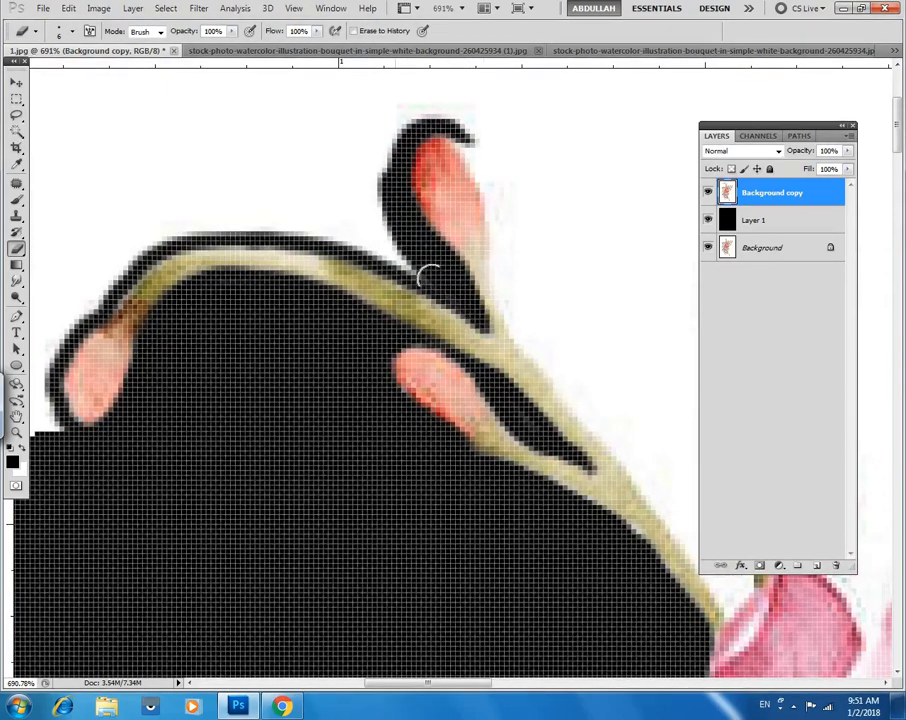
# Enlarge the eraser to 9 px and widen the erased band above the arching stem and around the drooping bud.
pyautogui.moveTo(328, 216)
pyautogui.mouseDown()
pyautogui.moveTo(378, 208)
pyautogui.moveTo(382, 218)
pyautogui.moveTo(385, 195)
pyautogui.mouseUp()
pyautogui.moveTo(393, 97)
pyautogui.mouseDown()
pyautogui.moveTo(332, 135)
pyautogui.moveTo(344, 211)
pyautogui.mouseUp()
pyautogui.moveTo(246, 206)
pyautogui.mouseDown()
pyautogui.moveTo(162, 203)
pyautogui.moveTo(91, 252)
pyautogui.moveTo(62, 293)
pyautogui.mouseUp()
pyautogui.moveTo(368, 190); pyautogui.dragTo(596, 120)
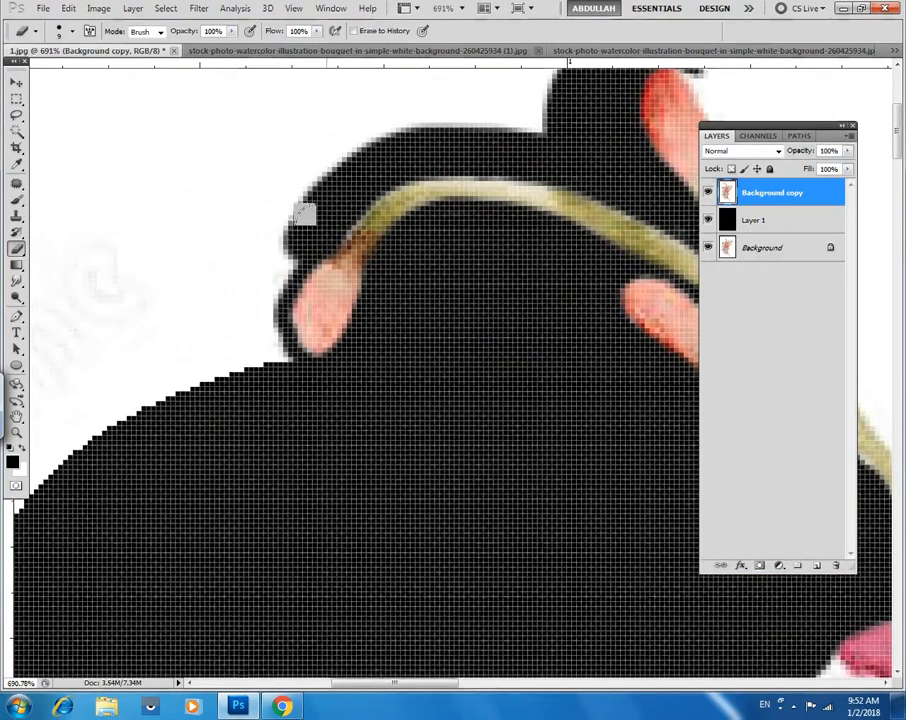
pyautogui.moveTo(218, 350)
pyautogui.mouseDown()
pyautogui.moveTo(253, 233)
pyautogui.moveTo(221, 402)
pyautogui.mouseUp()
pyautogui.moveTo(302, 374); pyautogui.dragTo(247, 329)
# Erase the white along the right side of the top red bud and down the outer edge of the main stem.
pyautogui.moveTo(490, 240); pyautogui.dragTo(383, 269)
pyautogui.scroll(3, 383, 269)
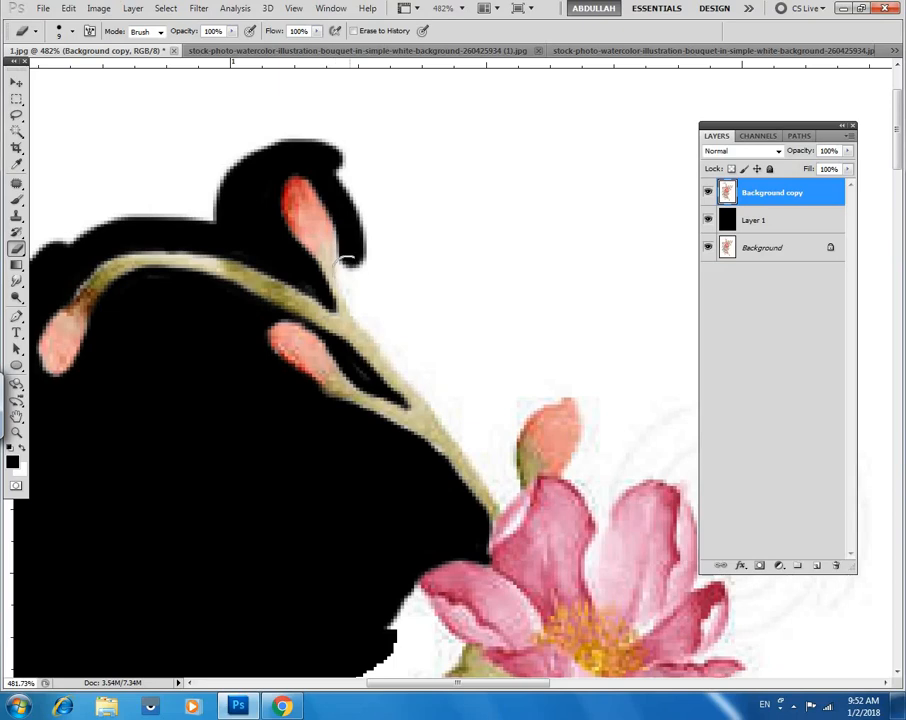
pyautogui.moveTo(364, 312)
pyautogui.mouseDown()
pyautogui.moveTo(398, 334)
pyautogui.moveTo(385, 338)
pyautogui.moveTo(390, 317)
pyautogui.moveTo(330, 154)
pyautogui.mouseUp()
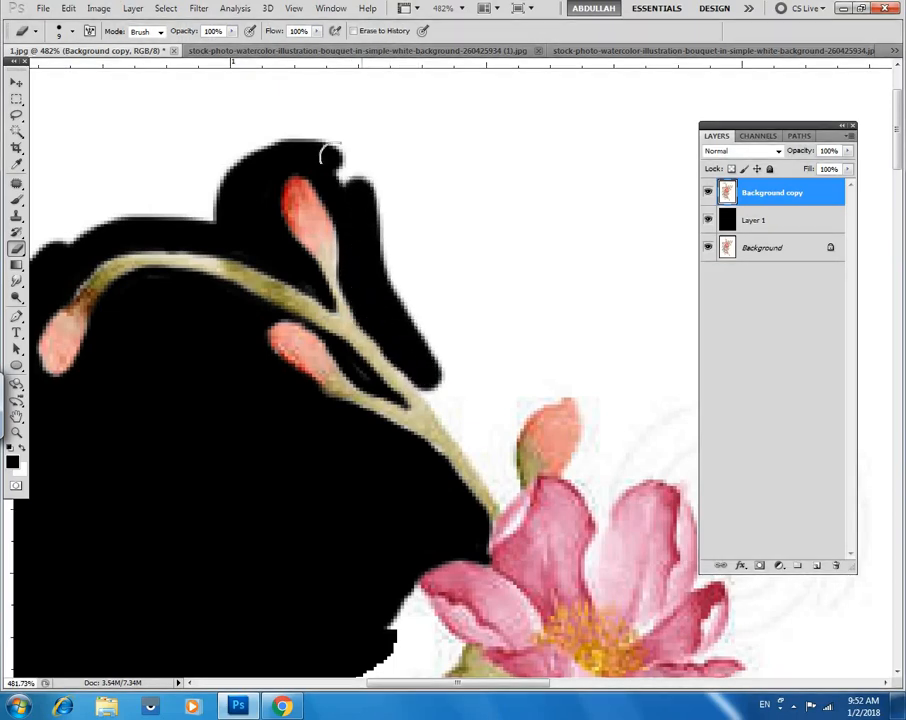
pyautogui.moveTo(253, 143)
pyautogui.mouseDown()
pyautogui.moveTo(202, 202)
pyautogui.moveTo(370, 178)
pyautogui.moveTo(185, 193)
pyautogui.mouseUp()
pyautogui.moveTo(378, 250); pyautogui.dragTo(293, 155)
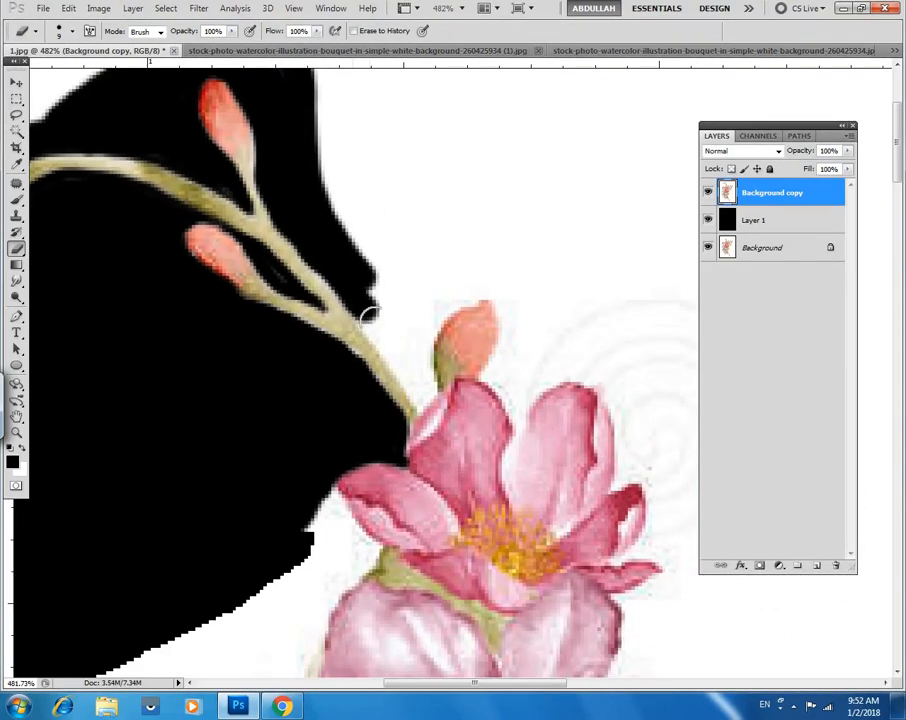
# Reduce the eraser to 6 px and erase the white between the main stem and the orange bud above the pink flower.
pyautogui.scroll(2, 445, 248)
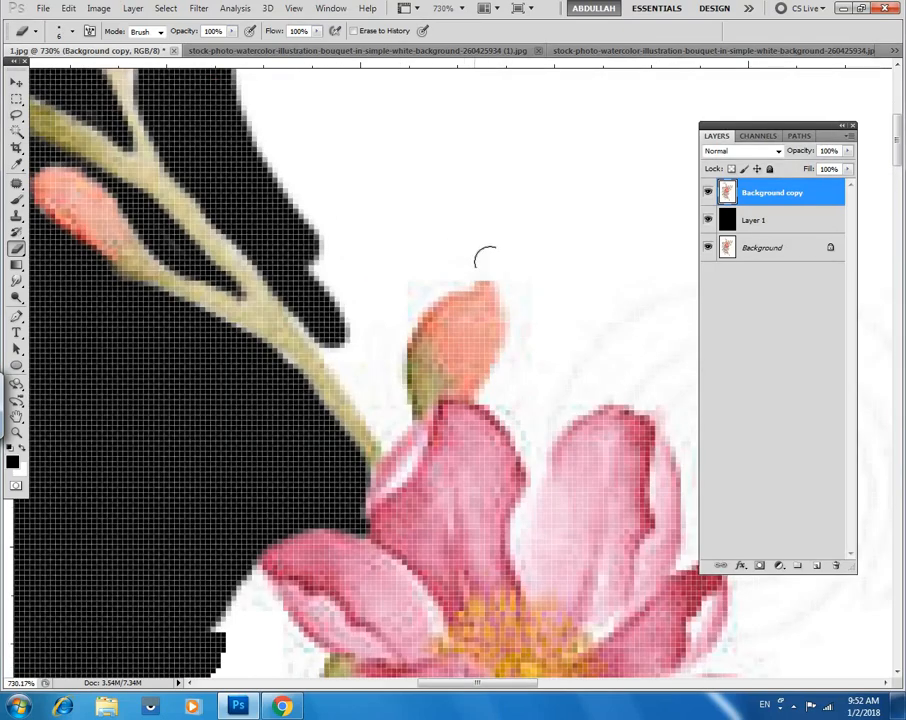
pyautogui.moveTo(395, 322)
pyautogui.mouseDown()
pyautogui.moveTo(381, 432)
pyautogui.moveTo(292, 297)
pyautogui.mouseUp()
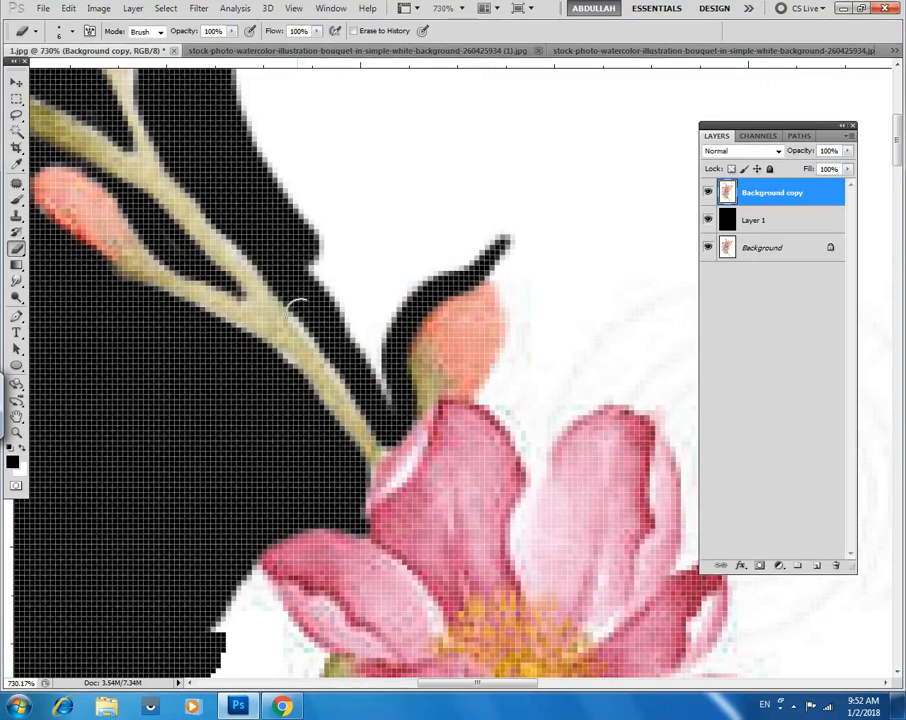
pyautogui.moveTo(354, 375)
pyautogui.mouseDown()
pyautogui.moveTo(370, 372)
pyautogui.moveTo(324, 259)
pyautogui.moveTo(378, 325)
pyautogui.moveTo(445, 262)
pyautogui.moveTo(501, 243)
pyautogui.moveTo(344, 263)
pyautogui.moveTo(478, 243)
pyautogui.moveTo(295, 224)
pyautogui.mouseUp()
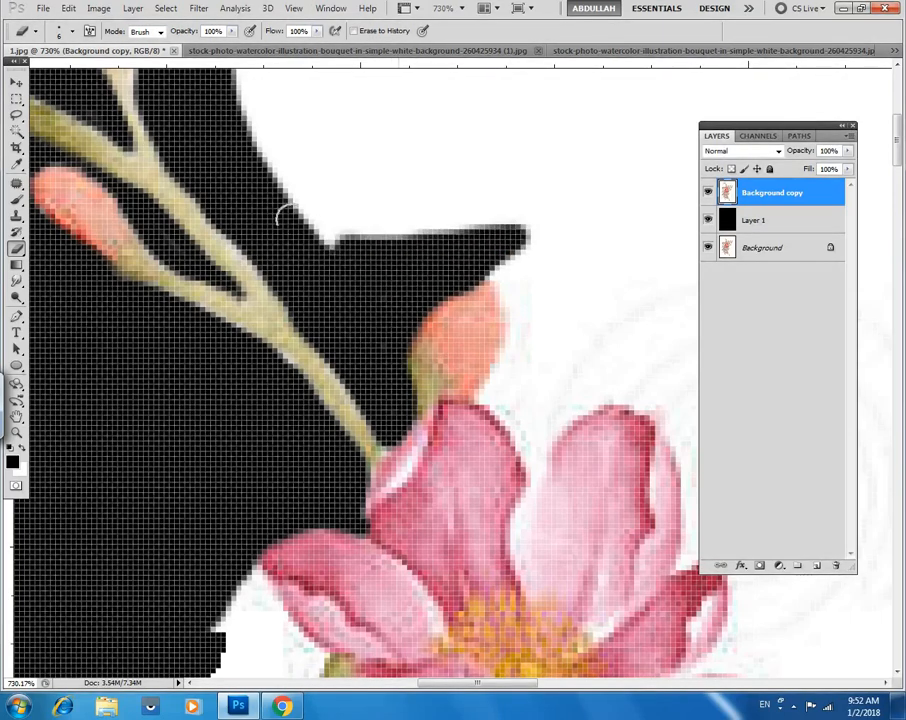
# Erase the white along the orange bud's right side and around the tops of the pink flower's two upper petals.
pyautogui.hotkey('ctrl', '0')
pyautogui.moveTo(478, 273); pyautogui.dragTo(556, 273)
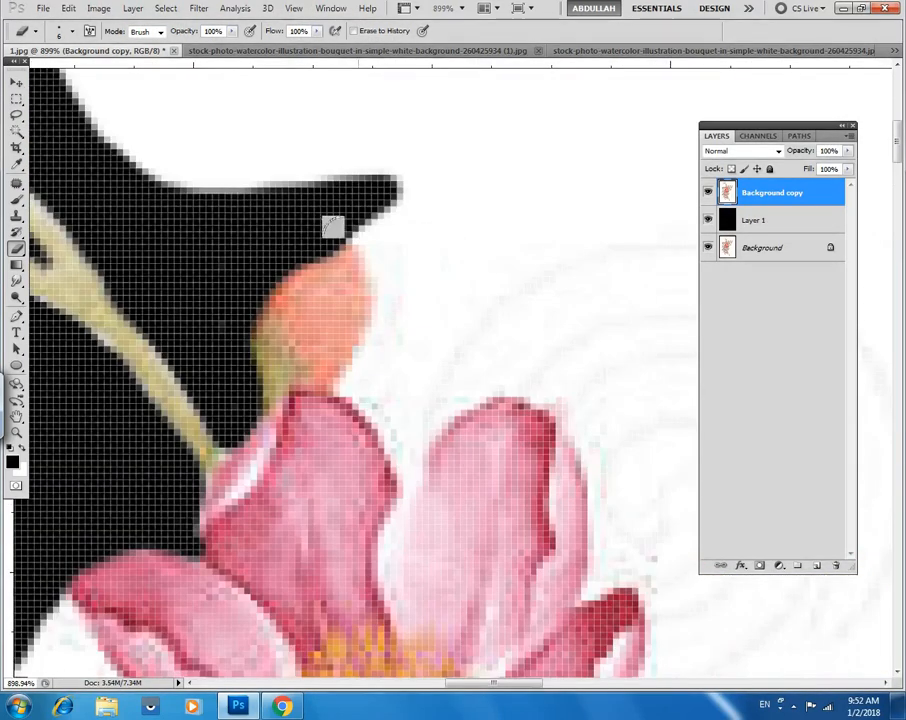
pyautogui.moveTo(350, 226)
pyautogui.mouseDown()
pyautogui.moveTo(372, 271)
pyautogui.moveTo(333, 375)
pyautogui.mouseUp()
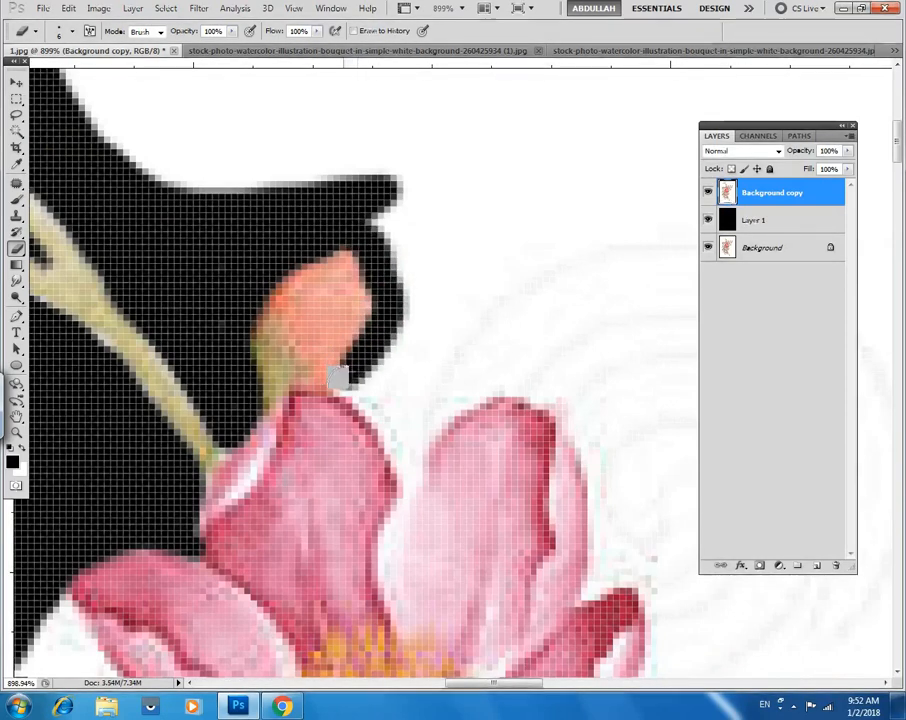
pyautogui.moveTo(368, 222); pyautogui.dragTo(338, 10)
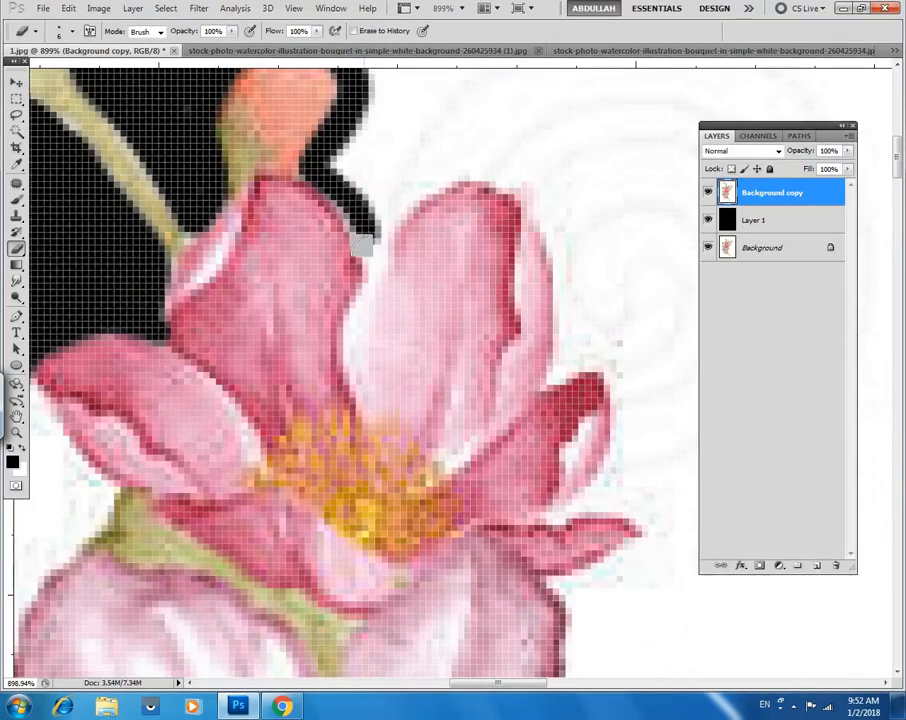
pyautogui.moveTo(362, 243)
pyautogui.mouseDown()
pyautogui.moveTo(415, 182)
pyautogui.moveTo(512, 176)
pyautogui.moveTo(443, 154)
pyautogui.moveTo(350, 190)
pyautogui.moveTo(336, 151)
pyautogui.moveTo(416, 164)
pyautogui.mouseUp()
pyautogui.moveTo(452, 236); pyautogui.dragTo(350, 236)
pyautogui.moveTo(487, 200); pyautogui.dragTo(451, 316)
# Lasso the white area beside the orange bud and above the pink petals, clear it and deselect.
pyautogui.scroll(2, 451, 316)
pyautogui.press('l')
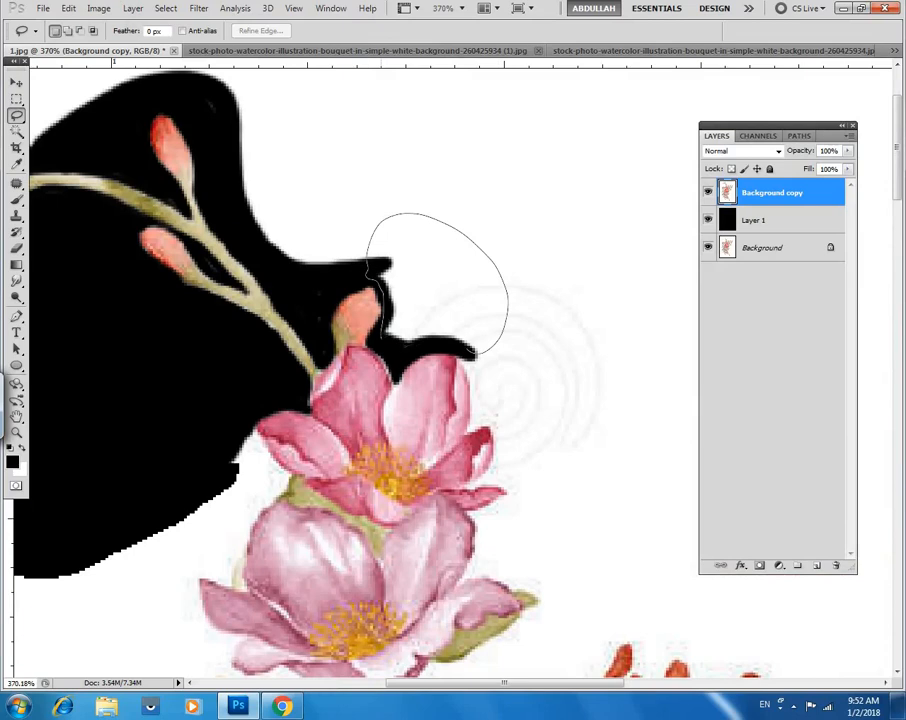
pyautogui.moveTo(497, 326); pyautogui.dragTo(488, 349)
pyautogui.hotkey('ctrl', 'd')
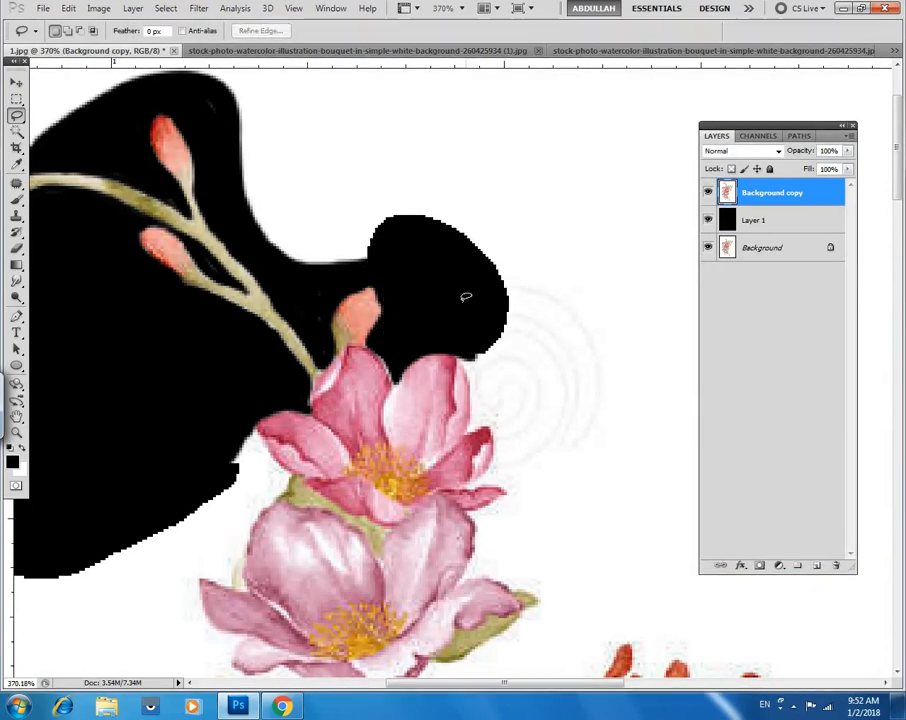
# Set the eraser to 7 px and erase the white along the right-hand petals of the upper pink flower.
pyautogui.press('b')
pyautogui.moveTo(372, 254)
pyautogui.mouseDown()
pyautogui.moveTo(297, 241)
pyautogui.moveTo(248, 205)
pyautogui.mouseUp()
pyautogui.moveTo(229, 113)
pyautogui.mouseDown()
pyautogui.moveTo(285, 190)
pyautogui.moveTo(346, 233)
pyautogui.moveTo(262, 194)
pyautogui.mouseUp()
pyautogui.moveTo(354, 195); pyautogui.dragTo(260, 195)
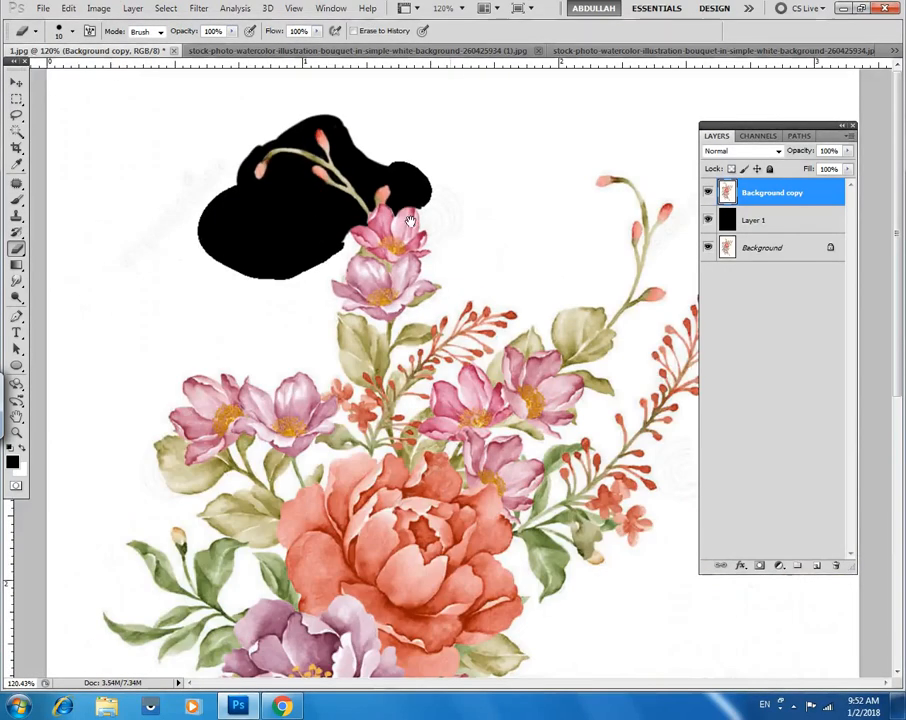
pyautogui.moveTo(426, 195); pyautogui.dragTo(550, 195)
pyautogui.moveTo(396, 275)
pyautogui.mouseDown()
pyautogui.moveTo(423, 246)
pyautogui.moveTo(395, 193)
pyautogui.moveTo(378, 208)
pyautogui.moveTo(382, 260)
pyautogui.mouseUp()
pyautogui.press('[')
pyautogui.press('[')
pyautogui.press('[')
pyautogui.moveTo(374, 196)
pyautogui.mouseDown()
pyautogui.moveTo(382, 258)
pyautogui.moveTo(364, 311)
pyautogui.moveTo(385, 293)
pyautogui.moveTo(434, 286)
pyautogui.moveTo(388, 260)
pyautogui.moveTo(394, 156)
pyautogui.moveTo(403, 273)
pyautogui.mouseUp()
pyautogui.moveTo(425, 313)
pyautogui.mouseDown()
pyautogui.moveTo(414, 382)
pyautogui.moveTo(360, 411)
pyautogui.mouseUp()
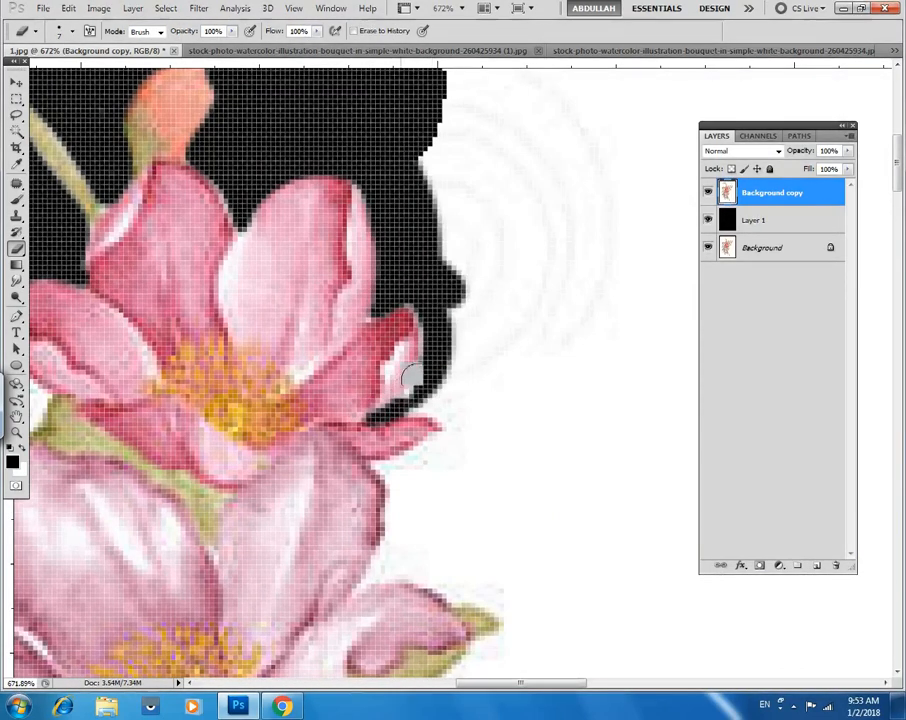
# Erase the white around the upper flower's small lowest right petal and into the notch above the second pink flower.
pyautogui.moveTo(438, 265); pyautogui.dragTo(426, 115)
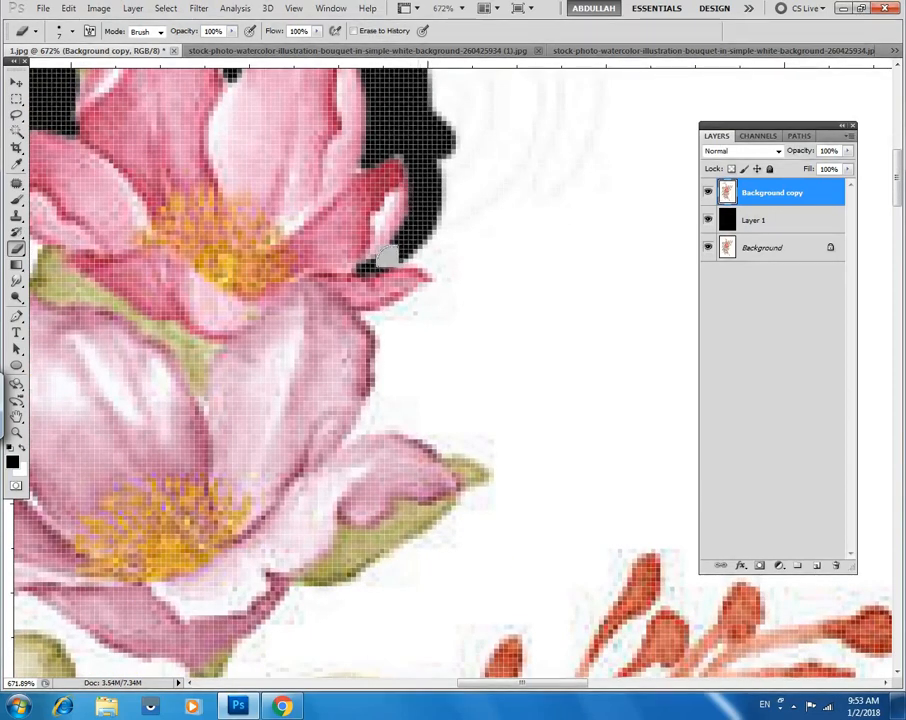
pyautogui.moveTo(398, 250)
pyautogui.mouseDown()
pyautogui.moveTo(448, 277)
pyautogui.moveTo(427, 222)
pyautogui.moveTo(436, 140)
pyautogui.moveTo(448, 228)
pyautogui.moveTo(479, 294)
pyautogui.mouseUp()
pyautogui.moveTo(481, 210); pyautogui.dragTo(505, 106)
pyautogui.moveTo(438, 180)
pyautogui.mouseDown()
pyautogui.moveTo(415, 202)
pyautogui.moveTo(375, 203)
pyautogui.moveTo(405, 210)
pyautogui.moveTo(474, 183)
pyautogui.mouseUp()
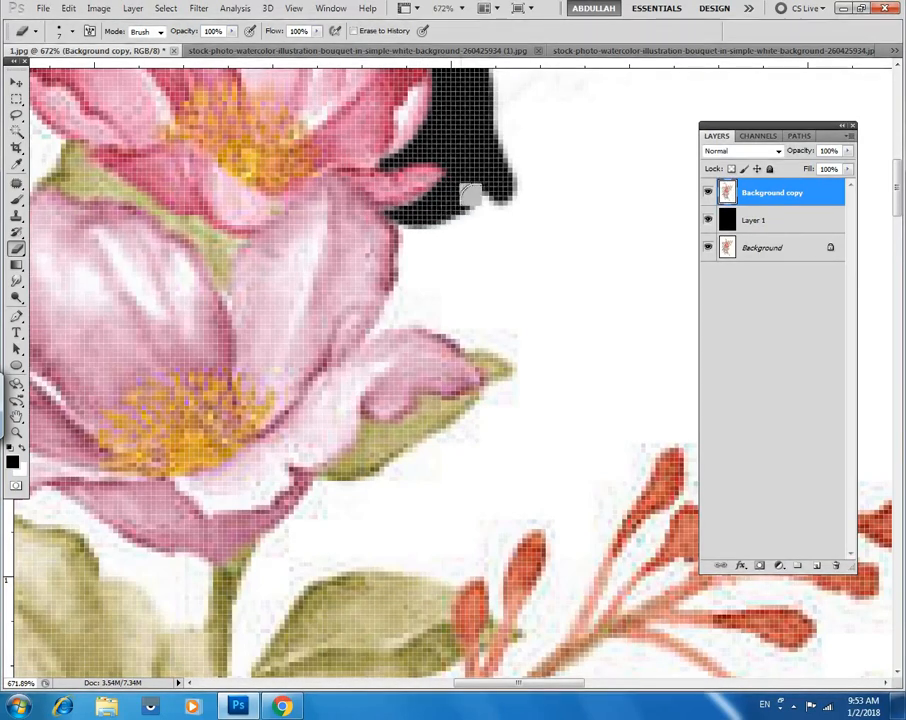
pyautogui.moveTo(386, 212)
pyautogui.mouseDown()
pyautogui.moveTo(346, 157)
pyautogui.moveTo(360, 228)
pyautogui.moveTo(356, 192)
pyautogui.moveTo(350, 240)
pyautogui.moveTo(322, 272)
pyautogui.moveTo(354, 257)
pyautogui.moveTo(396, 263)
pyautogui.moveTo(526, 304)
pyautogui.moveTo(496, 274)
pyautogui.mouseUp()
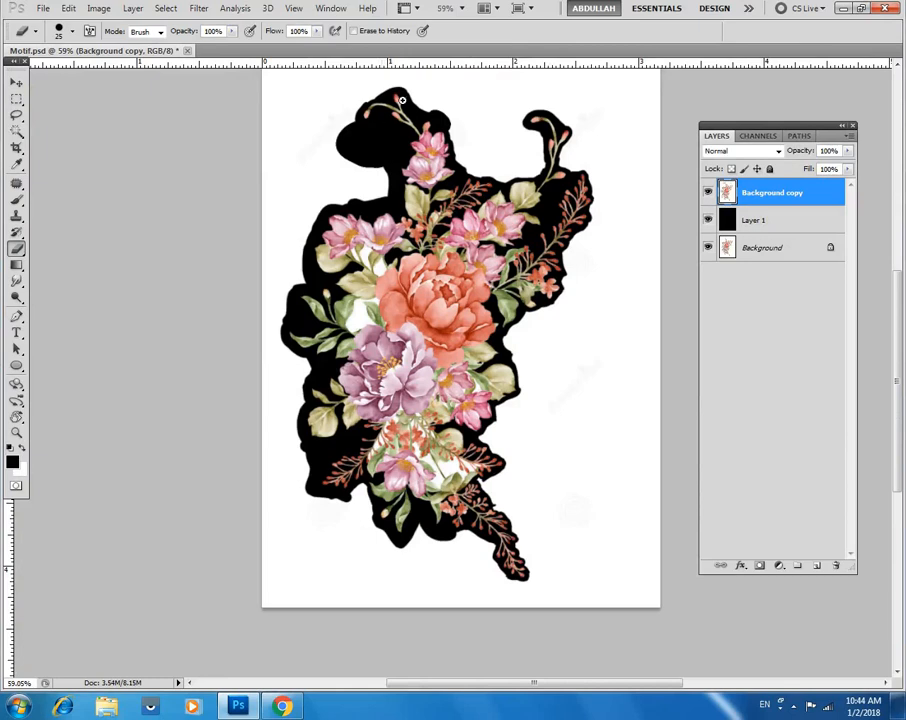
# Lasso a selection within the black margin around the top budded branch and the two stacked pink flowers.
pyautogui.moveTo(421, 106); pyautogui.dragTo(478, 125)
pyautogui.moveTo(433, 187); pyautogui.dragTo(412, 364)
pyautogui.moveTo(470, 346); pyautogui.dragTo(509, 318)
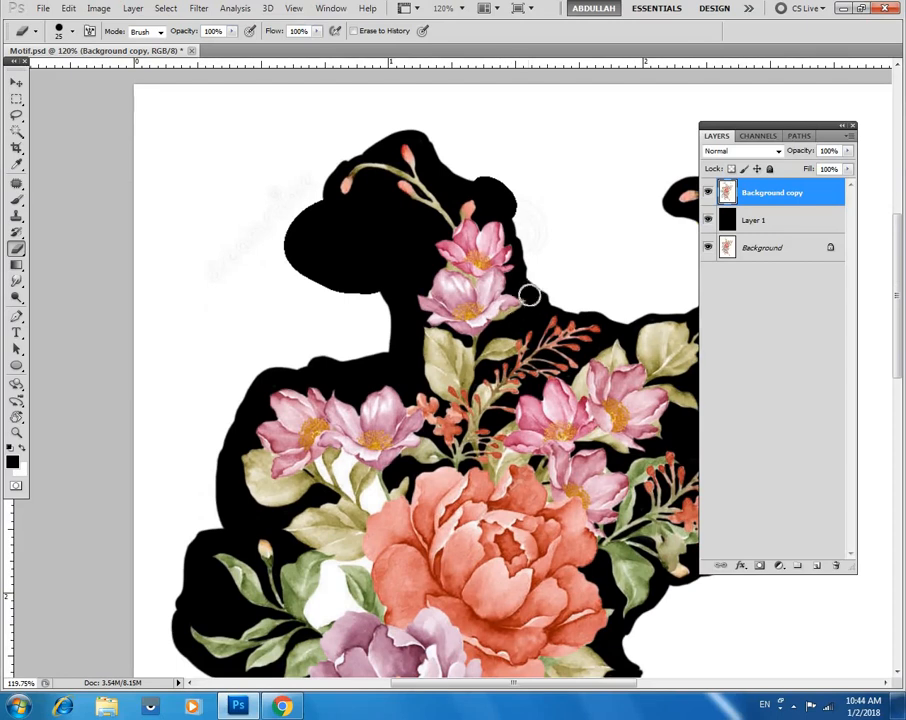
pyautogui.press('l')
pyautogui.keyDown('ctrl'); pyautogui.click(401, 145); pyautogui.keyUp('ctrl')
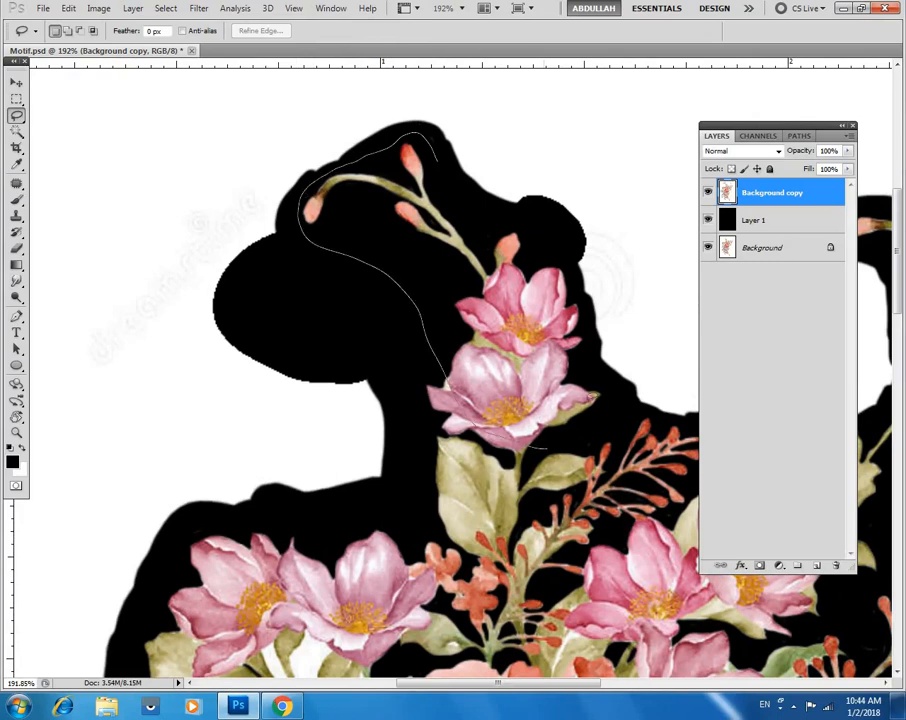
pyautogui.moveTo(523, 212); pyautogui.dragTo(450, 170)
# Add the pair of pink flowers and the olive leaves on the bouquet's upper left side to the selection.
pyautogui.press('space')
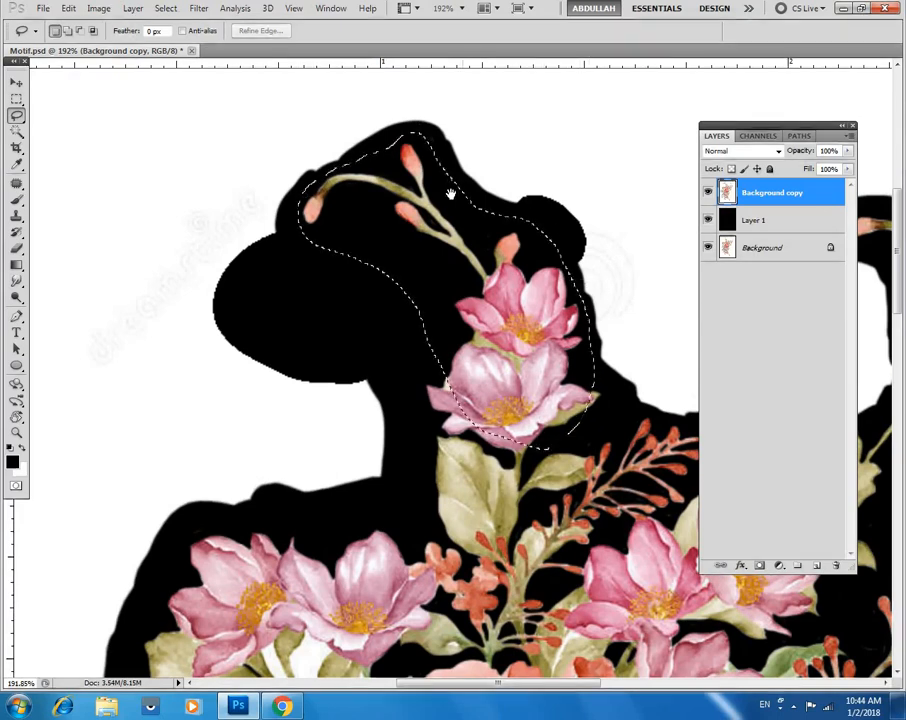
pyautogui.moveTo(443, 325); pyautogui.dragTo(431, 115)
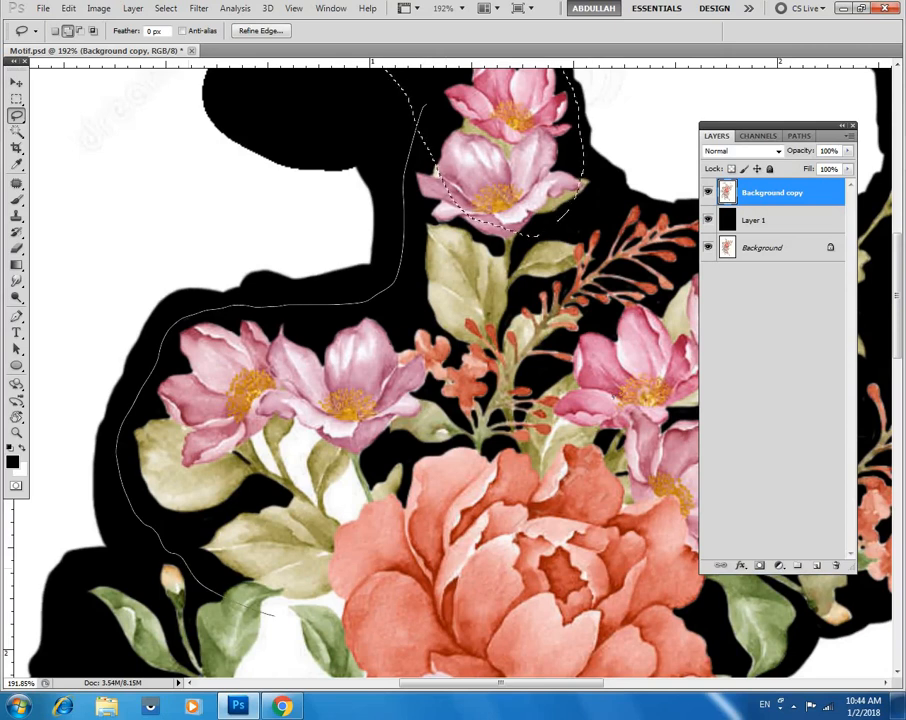
pyautogui.scroll(-5, 503, 205)
pyautogui.moveTo(356, 304); pyautogui.dragTo(326, 182)
# Extend the selection down the bouquet's left side around the green leaves, the olive leaves and the lower-left red twig.
pyautogui.scroll(2, 326, 182)
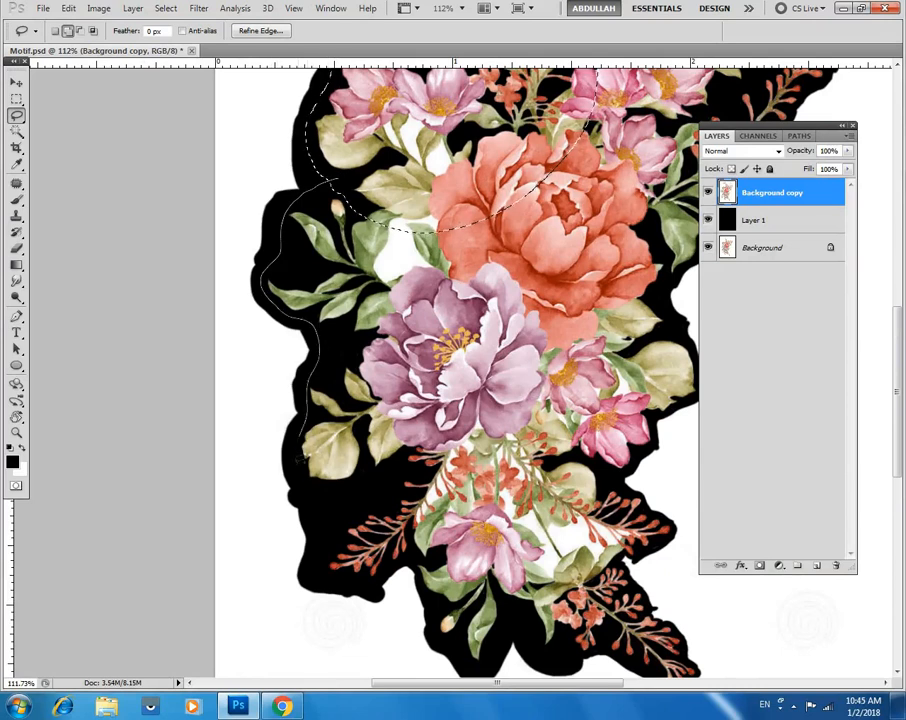
pyautogui.moveTo(414, 457); pyautogui.dragTo(510, 205)
pyautogui.moveTo(365, 488); pyautogui.dragTo(362, 298)
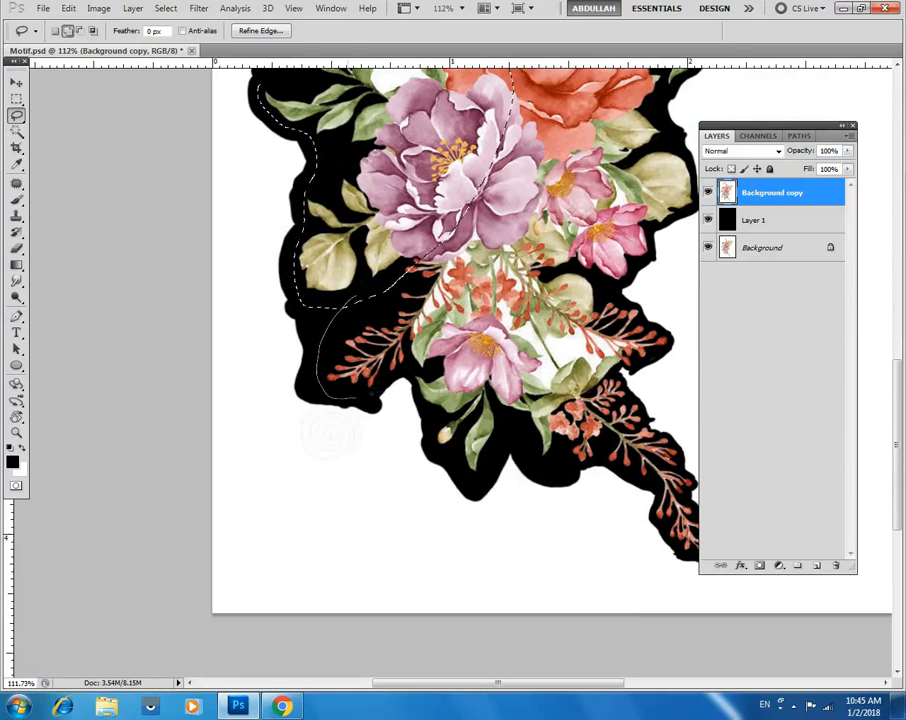
pyautogui.moveTo(490, 158); pyautogui.dragTo(486, 160)
# Extend the selection around the leaves and bud under the bottom pink flower and along the lower-right red twig's lower edge.
pyautogui.scroll(5, 489, 513)
pyautogui.moveTo(336, 210); pyautogui.dragTo(334, 176)
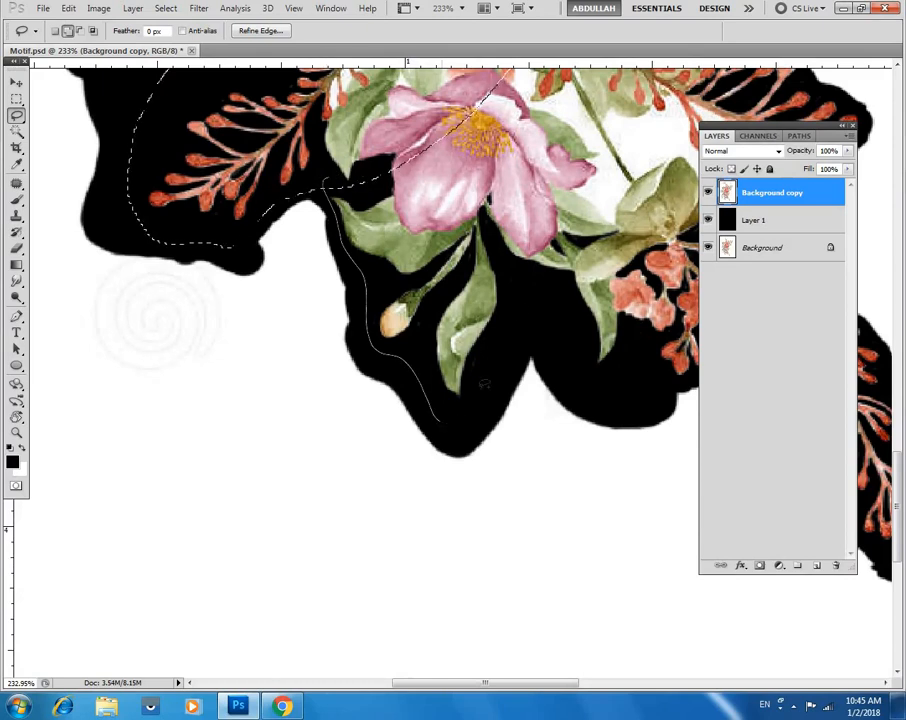
pyautogui.scroll(-5, 465, 247)
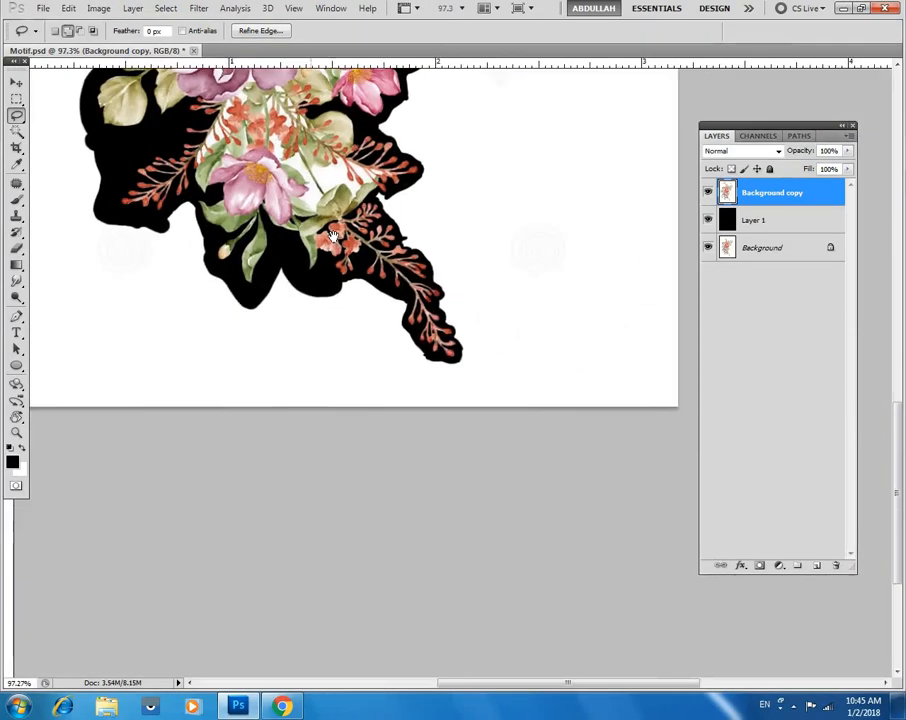
pyautogui.scroll(1, 266, 233)
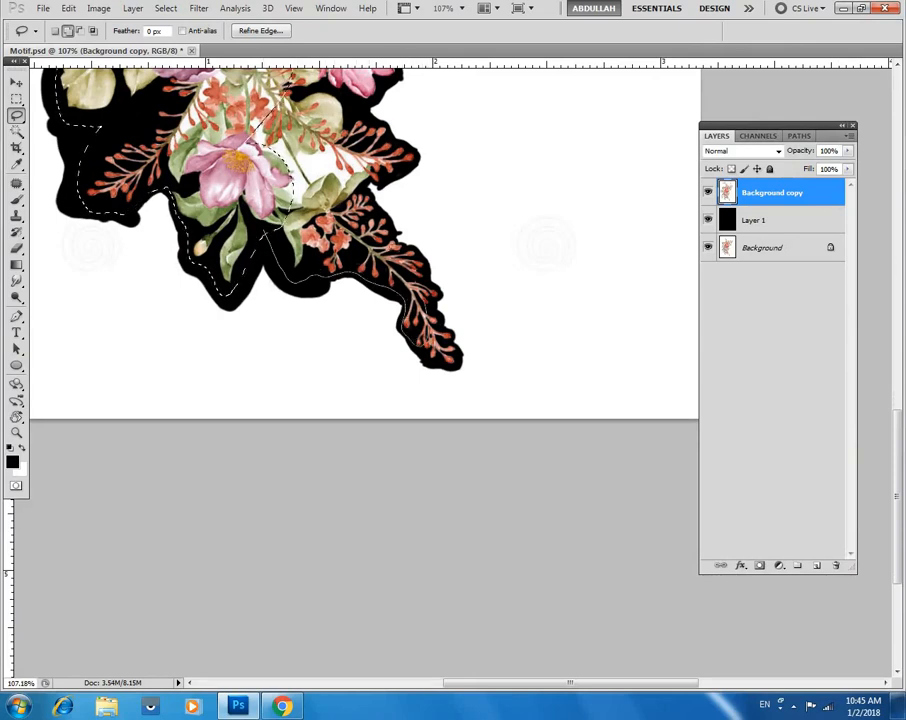
# Add the tip and the outer right side of the lower-right red twig to the selection, staying within the black margin.
pyautogui.scroll(4, 475, 331)
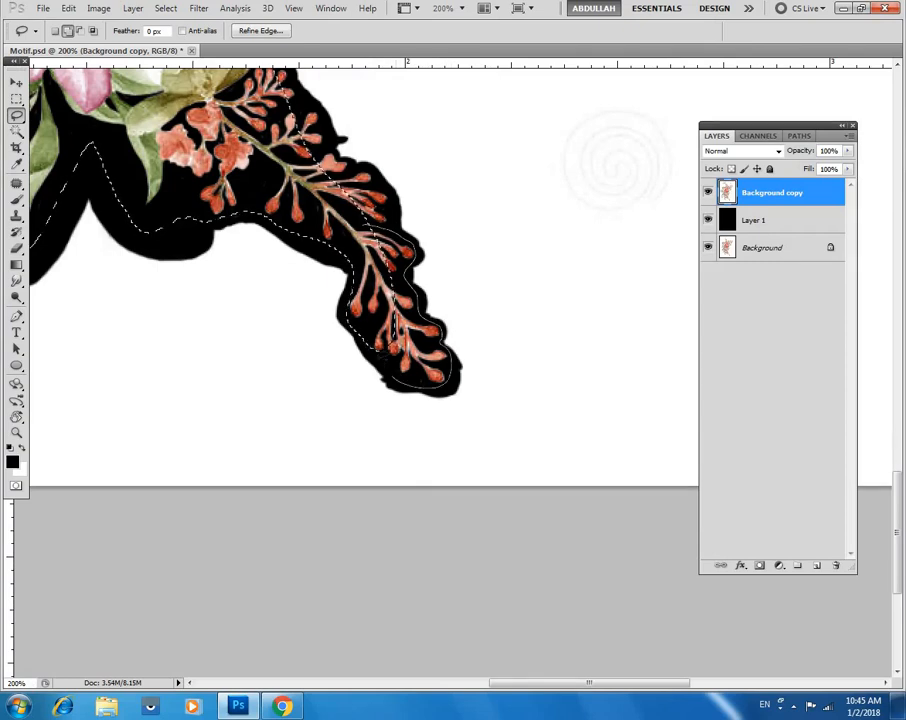
pyautogui.scroll(3, 374, 196)
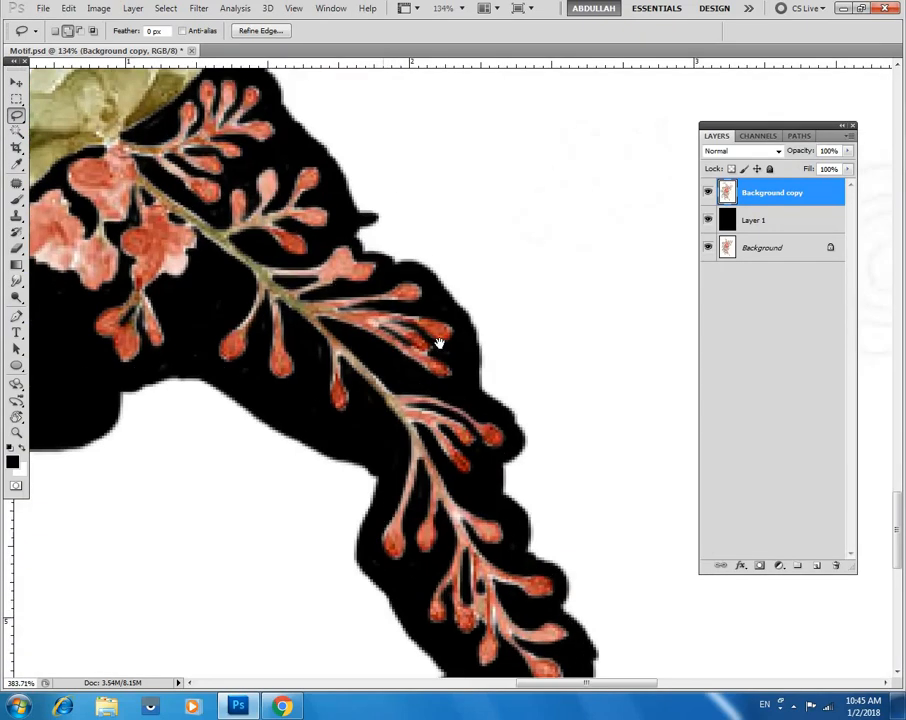
pyautogui.moveTo(463, 410)
pyautogui.mouseDown()
pyautogui.moveTo(455, 322)
pyautogui.moveTo(423, 281)
pyautogui.moveTo(363, 255)
pyautogui.moveTo(330, 177)
pyautogui.moveTo(283, 146)
pyautogui.moveTo(262, 144)
pyautogui.mouseUp()
pyautogui.moveTo(300, 165)
pyautogui.mouseDown()
pyautogui.moveTo(404, 384)
pyautogui.moveTo(400, 368)
pyautogui.mouseUp()
pyautogui.moveTo(458, 455)
pyautogui.mouseDown()
pyautogui.moveTo(430, 378)
pyautogui.moveTo(383, 310)
pyautogui.moveTo(298, 262)
pyautogui.mouseUp()
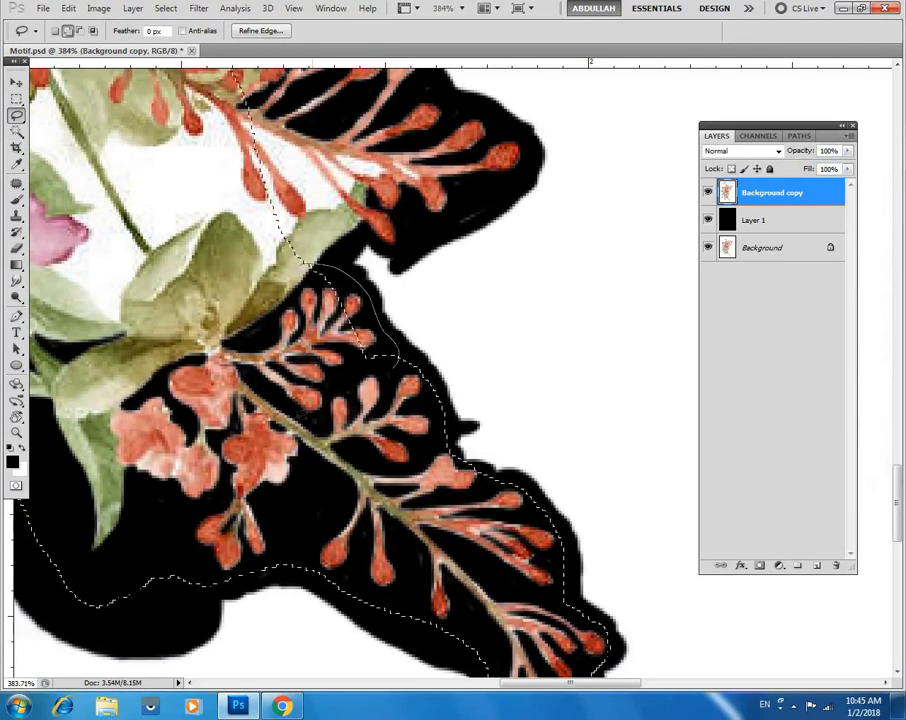
# Add the red twig pointing right above the lower olive leaves to the selection.
pyautogui.keyDown('alt'); pyautogui.click(423, 226); pyautogui.keyUp('alt')
pyautogui.moveTo(428, 344); pyautogui.dragTo(437, 513)
pyautogui.keyDown('ctrl'); pyautogui.click(406, 420); pyautogui.keyUp('ctrl')
pyautogui.moveTo(363, 436)
pyautogui.mouseDown()
pyautogui.moveTo(386, 400)
pyautogui.moveTo(441, 407)
pyautogui.moveTo(502, 353)
pyautogui.moveTo(543, 341)
pyautogui.moveTo(559, 324)
pyautogui.moveTo(550, 288)
pyautogui.moveTo(480, 252)
pyautogui.moveTo(465, 225)
pyautogui.moveTo(360, 130)
pyautogui.moveTo(338, 420)
pyautogui.mouseUp()
pyautogui.scroll(-3, 429, 271)
pyautogui.moveTo(413, 245)
pyautogui.mouseDown()
pyautogui.moveTo(528, 336)
pyautogui.moveTo(549, 365)
pyautogui.mouseUp()
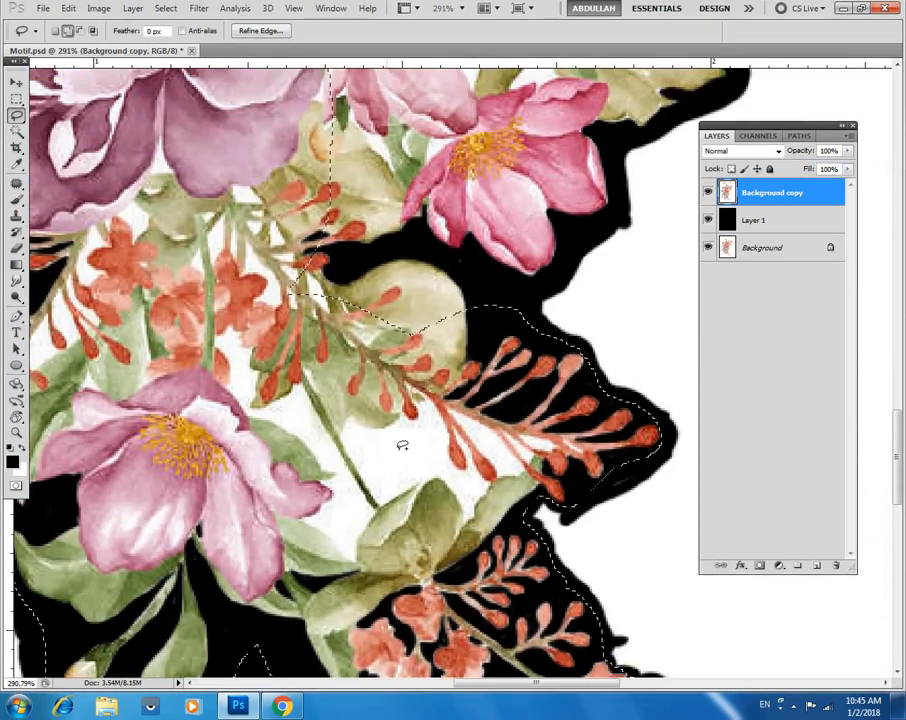
# Extend the selection up the right side around the dark pink flower, the large olive leaf and the coral peony.
pyautogui.moveTo(473, 285)
pyautogui.mouseDown()
pyautogui.moveTo(481, 365)
pyautogui.moveTo(576, 343)
pyautogui.moveTo(622, 262)
pyautogui.moveTo(612, 198)
pyautogui.moveTo(440, 464)
pyautogui.mouseUp()
pyautogui.moveTo(566, 251)
pyautogui.mouseDown()
pyautogui.moveTo(370, 456)
pyautogui.moveTo(328, 538)
pyautogui.mouseUp()
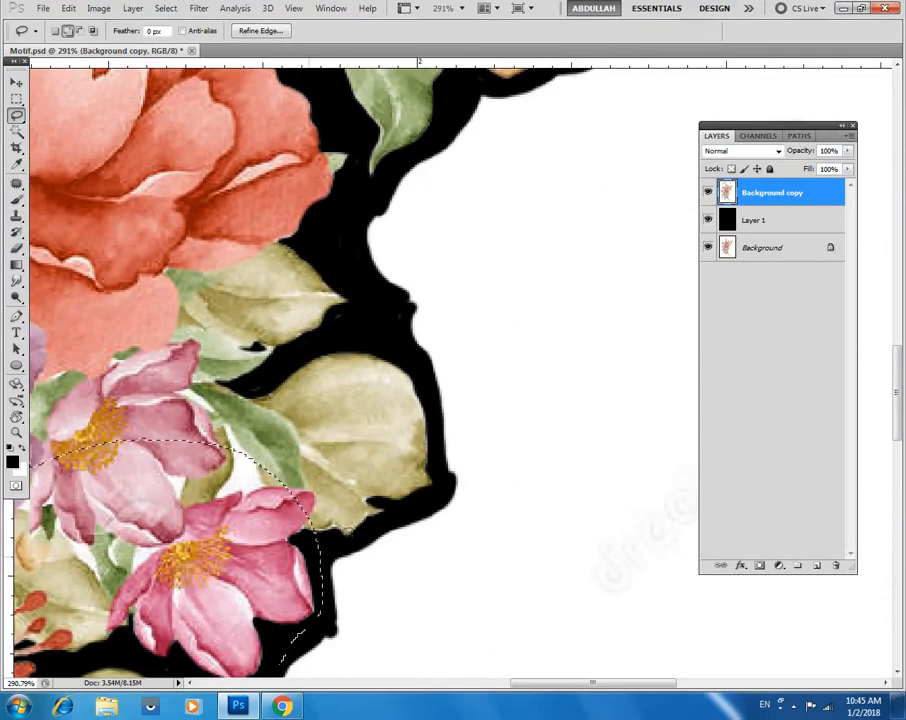
pyautogui.moveTo(398, 325)
pyautogui.mouseDown()
pyautogui.moveTo(303, 267)
pyautogui.moveTo(134, 439)
pyautogui.mouseUp()
pyautogui.moveTo(344, 246); pyautogui.dragTo(461, 431)
pyautogui.moveTo(481, 497)
pyautogui.mouseDown()
pyautogui.moveTo(475, 405)
pyautogui.moveTo(335, 158)
pyautogui.moveTo(86, 375)
pyautogui.moveTo(260, 592)
pyautogui.mouseUp()
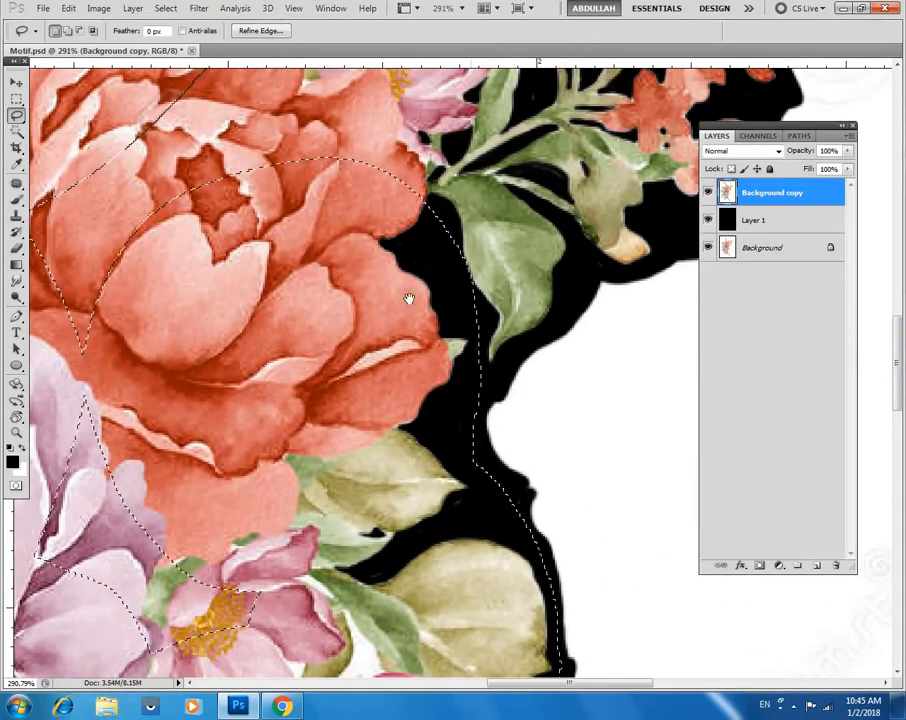
# Add the right-hand green leaves, the small coral flowers and the long red twig to the selection.
pyautogui.keyDown('alt'); pyautogui.click(405, 308); pyautogui.keyUp('alt')
pyautogui.moveTo(437, 262); pyautogui.dragTo(462, 300)
pyautogui.moveTo(564, 382); pyautogui.dragTo(382, 418)
pyautogui.keyDown('ctrl'); pyautogui.click(382, 418); pyautogui.keyUp('ctrl')
pyautogui.moveTo(316, 447)
pyautogui.mouseDown()
pyautogui.moveTo(494, 302)
pyautogui.moveTo(486, 236)
pyautogui.moveTo(180, 172)
pyautogui.mouseUp()
pyautogui.moveTo(344, 360); pyautogui.dragTo(186, 490)
pyautogui.moveTo(345, 438)
pyautogui.mouseDown()
pyautogui.moveTo(382, 440)
pyautogui.moveTo(420, 412)
pyautogui.moveTo(440, 360)
pyautogui.moveTo(432, 220)
pyautogui.moveTo(310, 153)
pyautogui.moveTo(200, 170)
pyautogui.mouseUp()
pyautogui.moveTo(436, 210); pyautogui.dragTo(286, 406)
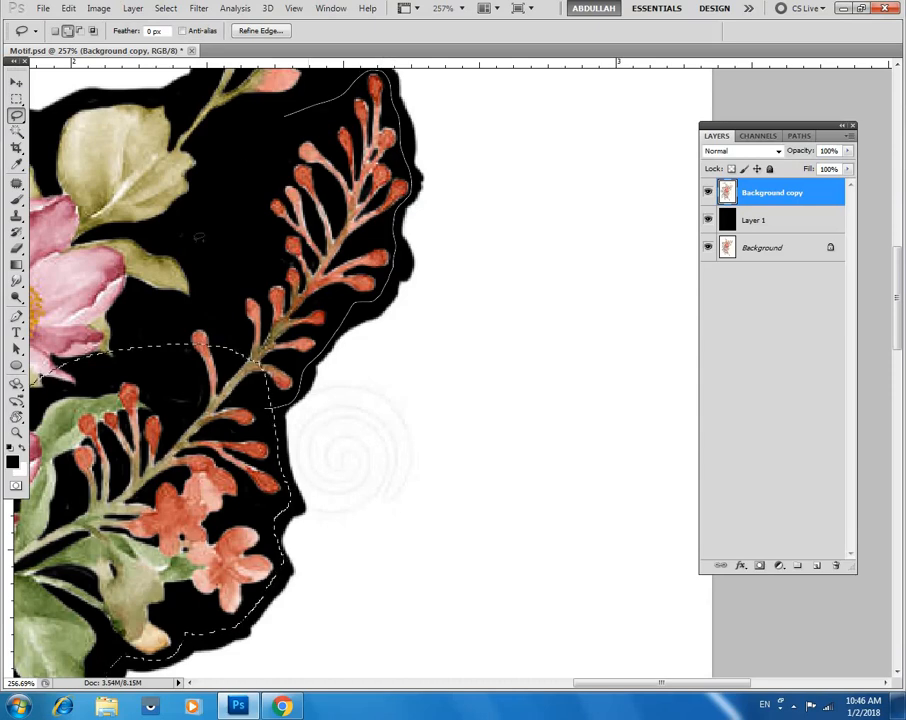
# Add the upper-right budded stem and the olive leaf with the pink flower beside it to the selection.
pyautogui.moveTo(335, 97)
pyautogui.mouseDown()
pyautogui.moveTo(457, 342)
pyautogui.moveTo(400, 295)
pyautogui.moveTo(390, 250)
pyautogui.moveTo(394, 196)
pyautogui.mouseUp()
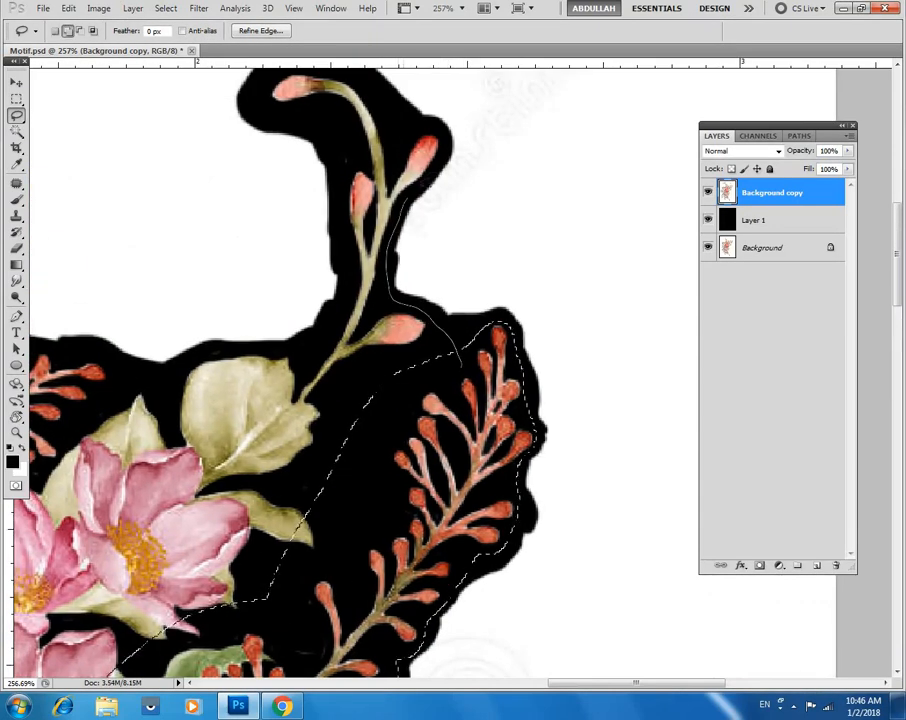
pyautogui.moveTo(381, 128); pyautogui.dragTo(342, 177)
pyautogui.moveTo(348, 250)
pyautogui.mouseDown()
pyautogui.moveTo(351, 282)
pyautogui.moveTo(296, 344)
pyautogui.mouseUp()
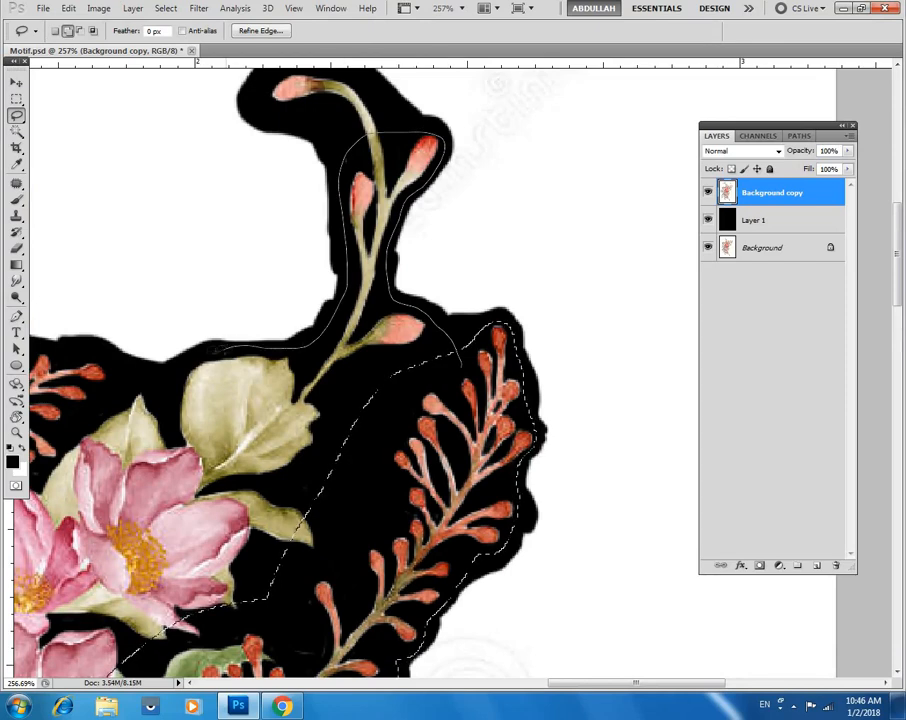
pyautogui.moveTo(242, 650); pyautogui.dragTo(300, 620)
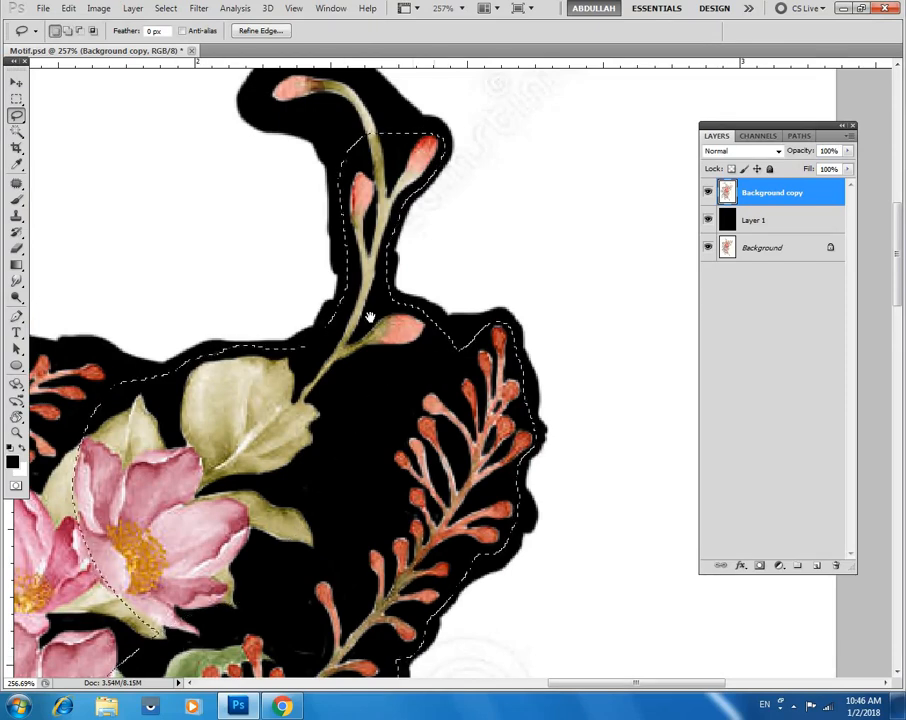
# Include the curled tip and top bud of the upper-right stem in the selection.
pyautogui.scroll(-2, 450, 344)
pyautogui.moveTo(465, 253); pyautogui.dragTo(621, 195)
pyautogui.moveTo(414, 316)
pyautogui.mouseDown()
pyautogui.moveTo(340, 289)
pyautogui.moveTo(236, 370)
pyautogui.moveTo(220, 600)
pyautogui.moveTo(412, 566)
pyautogui.mouseUp()
pyautogui.scroll(5, 576, 152)
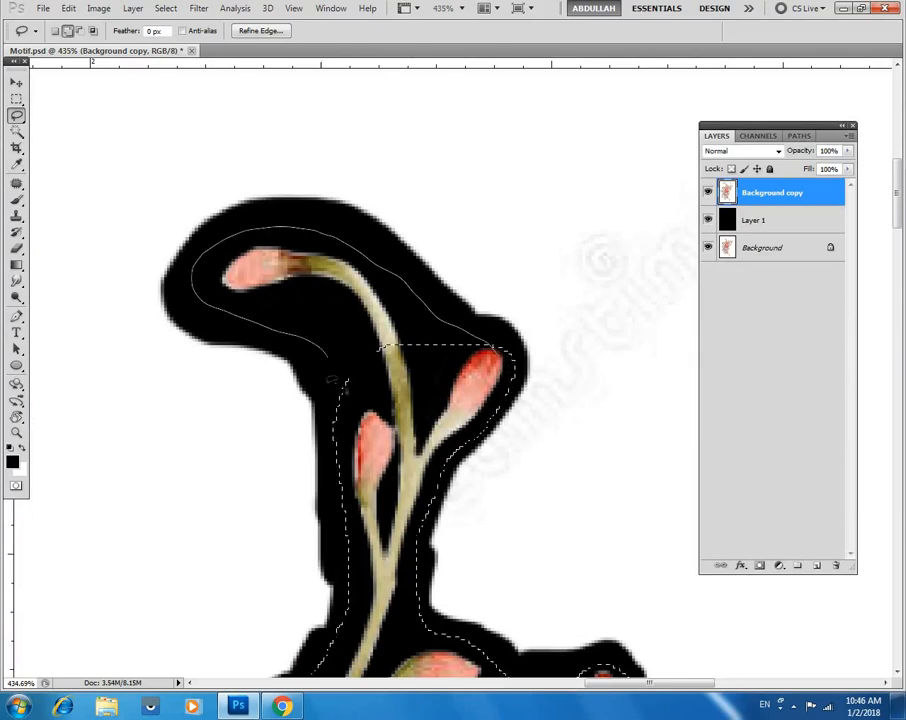
pyautogui.moveTo(483, 385); pyautogui.dragTo(430, 295)
pyautogui.scroll(-6, 463, 343)
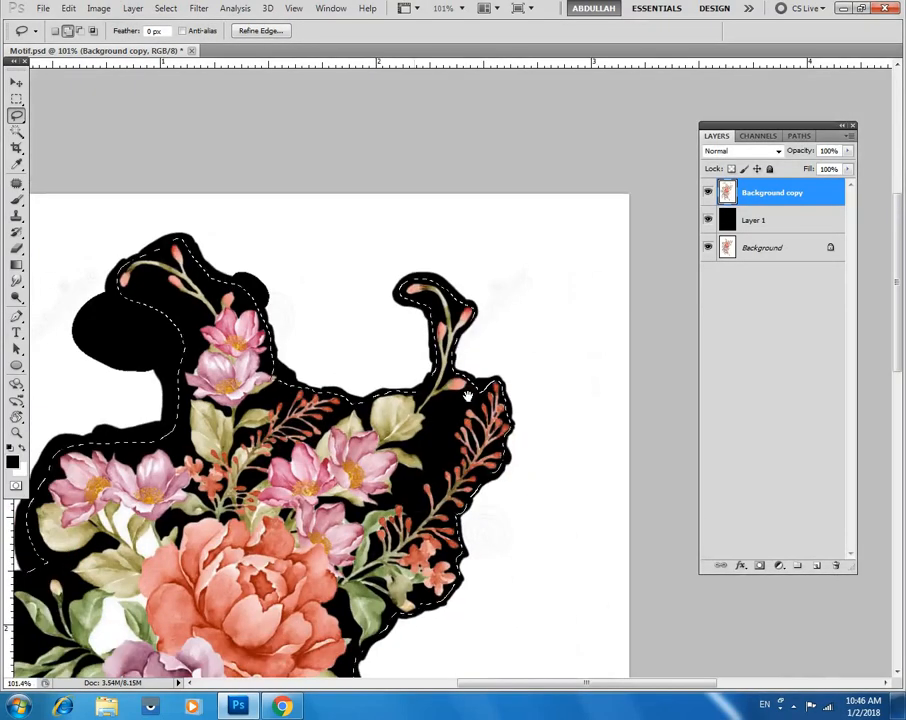
# Cut the selected bouquet to its own layer and hide the Background copy layer.
pyautogui.scroll(-2, 490, 275)
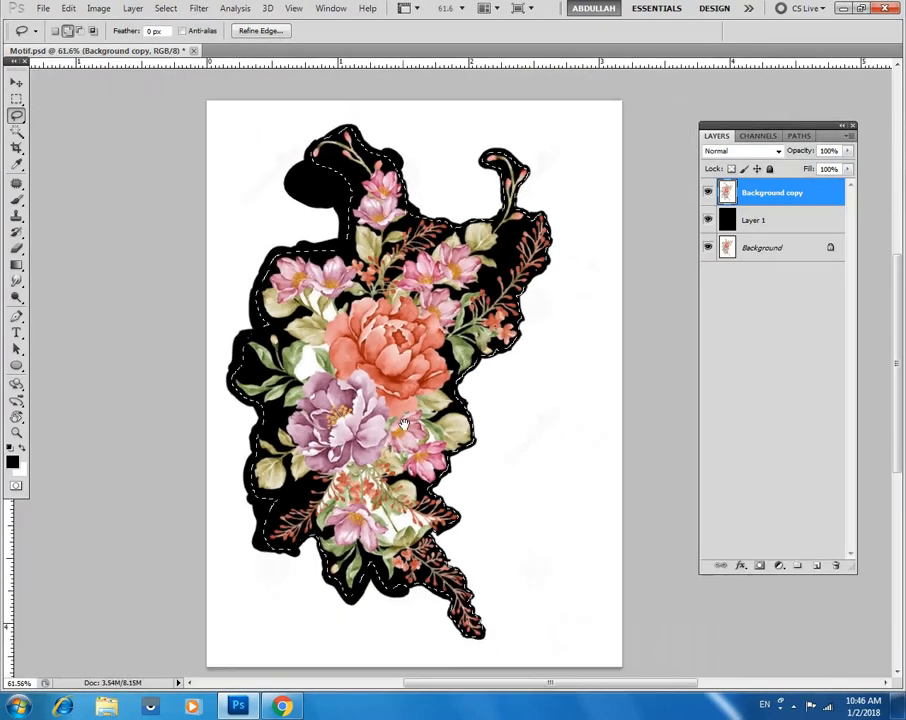
pyautogui.scroll(2, 420, 310)
pyautogui.rightClick(350, 262)
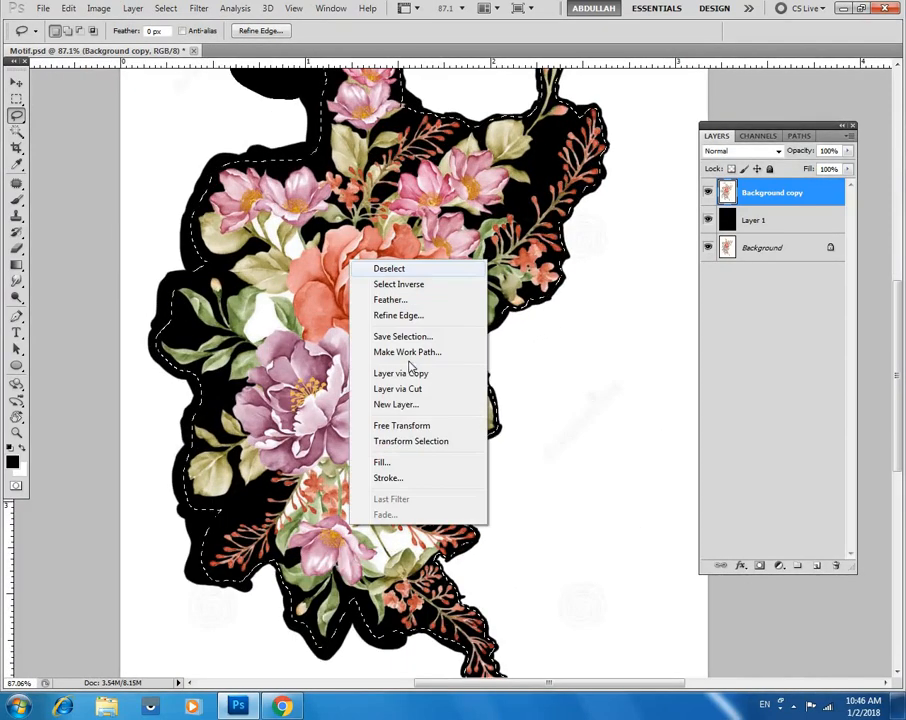
pyautogui.click(417, 390)
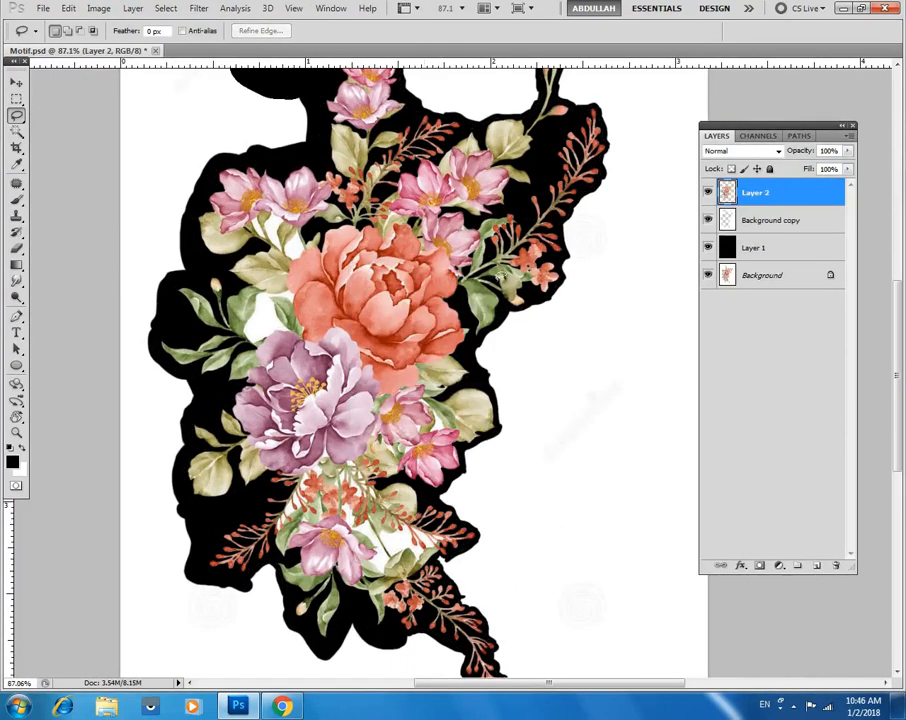
pyautogui.click(708, 220)
pyautogui.scroll(-2, 329, 323)
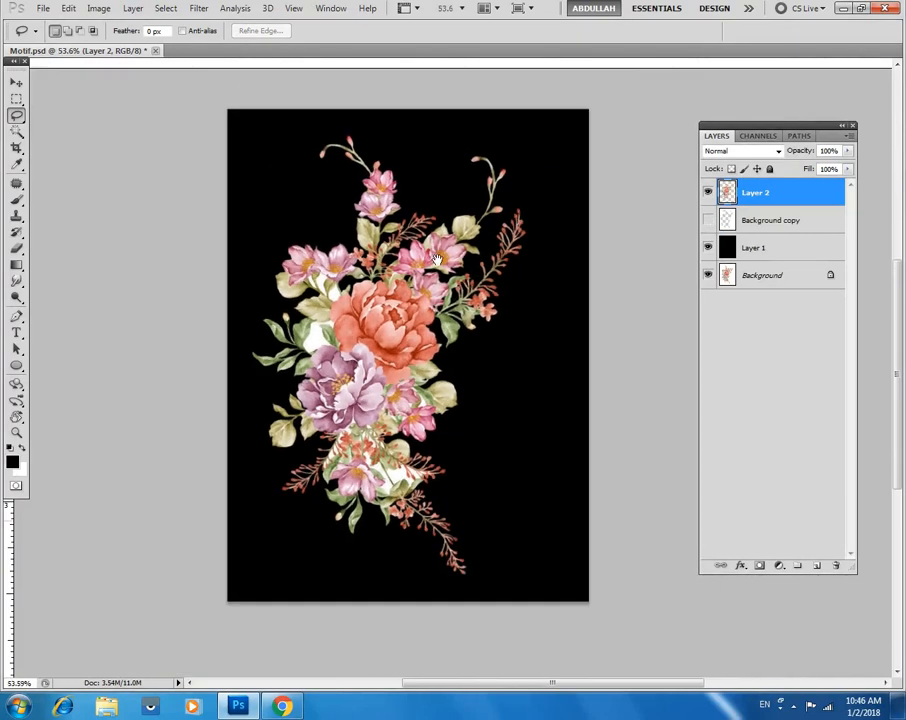
# Examine the cut-out bouquet against the black layer for leftover white areas between the stems and leaves.
pyautogui.moveTo(329, 323); pyautogui.dragTo(446, 243)
pyautogui.moveTo(376, 222); pyautogui.dragTo(427, 279)
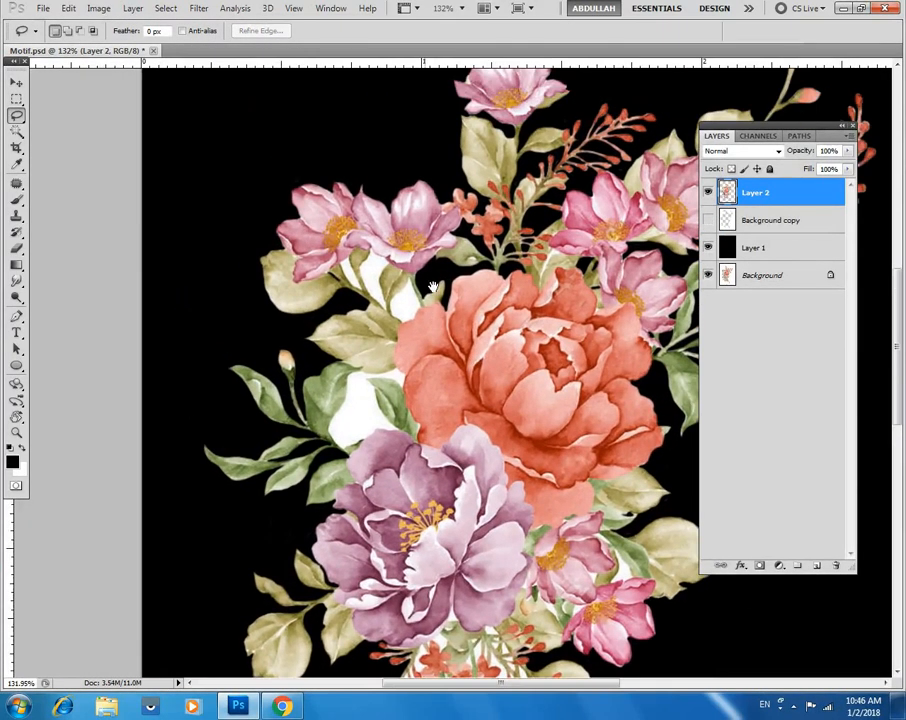
pyautogui.moveTo(414, 343); pyautogui.dragTo(390, 385)
pyautogui.moveTo(321, 392); pyautogui.dragTo(512, 288)
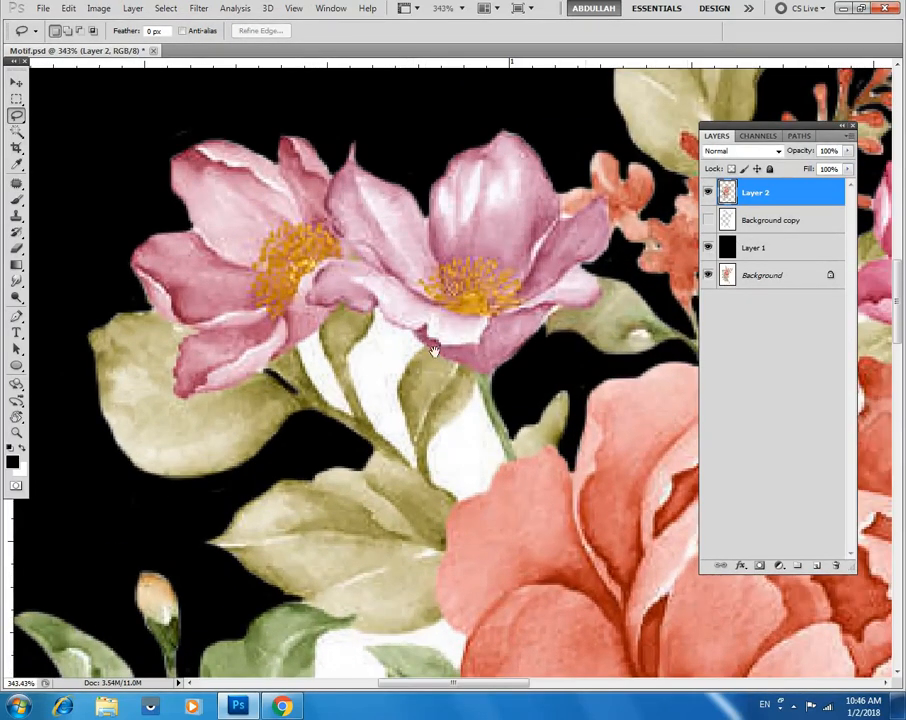
pyautogui.moveTo(397, 328)
pyautogui.mouseDown()
pyautogui.moveTo(429, 313)
pyautogui.moveTo(330, 325)
pyautogui.mouseUp()
pyautogui.press('e')
pyautogui.moveTo(438, 280)
pyautogui.mouseDown()
pyautogui.moveTo(551, 327)
pyautogui.moveTo(399, 324)
pyautogui.mouseUp()
pyautogui.moveTo(519, 272); pyautogui.dragTo(693, 217)
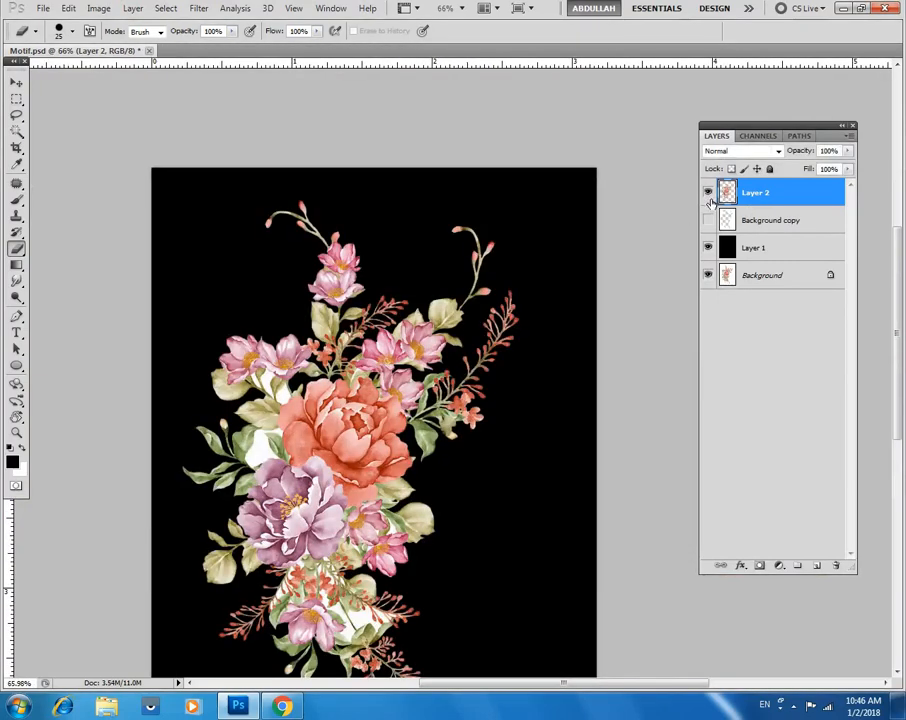
# Erase the white gaps between the stems under the upper-left pair of pink flowers with a 7 px Eraser.
pyautogui.moveTo(257, 411); pyautogui.dragTo(396, 313)
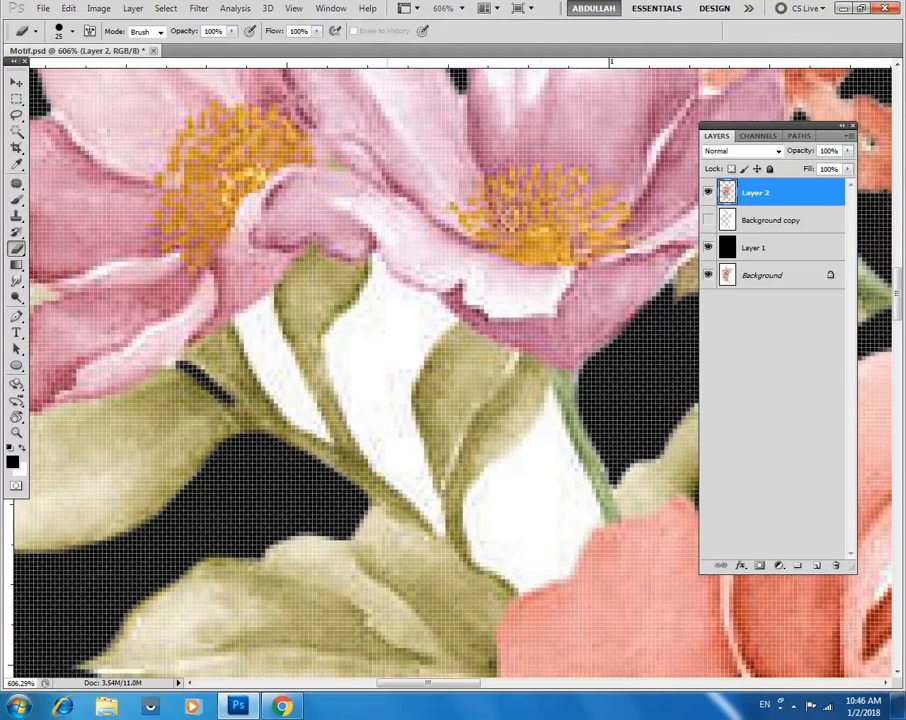
pyautogui.moveTo(413, 318); pyautogui.dragTo(418, 282)
pyautogui.press('[')
pyautogui.press('[')
pyautogui.press('[')
pyautogui.press('[')
pyautogui.press('[')
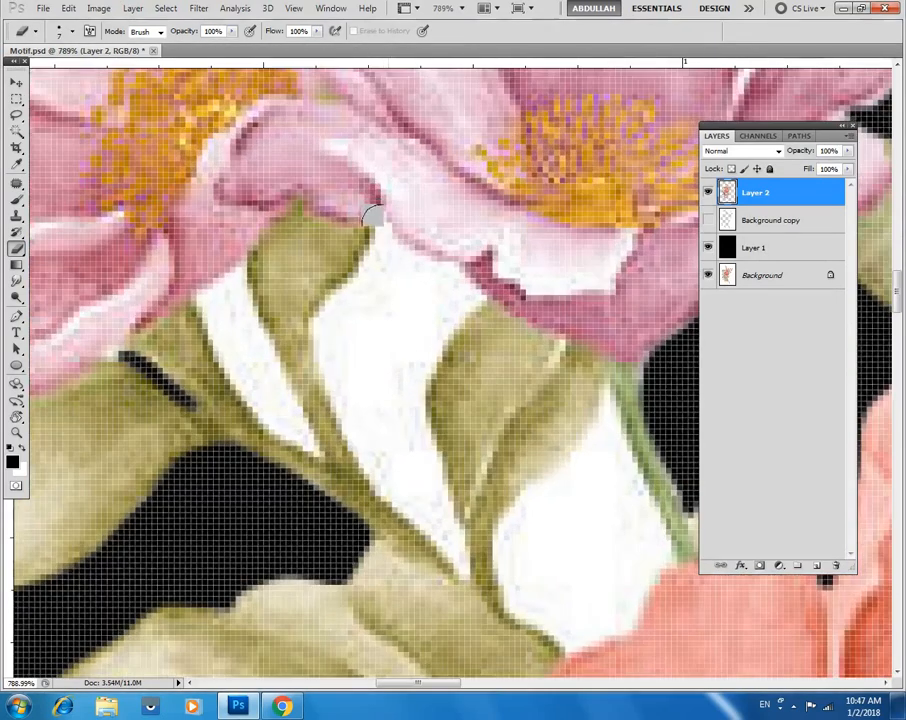
pyautogui.moveTo(382, 232)
pyautogui.mouseDown()
pyautogui.moveTo(434, 262)
pyautogui.moveTo(430, 352)
pyautogui.moveTo(384, 285)
pyautogui.moveTo(359, 212)
pyautogui.moveTo(360, 328)
pyautogui.moveTo(396, 431)
pyautogui.moveTo(390, 406)
pyautogui.moveTo(392, 430)
pyautogui.moveTo(307, 311)
pyautogui.moveTo(270, 224)
pyautogui.moveTo(263, 182)
pyautogui.moveTo(305, 97)
pyautogui.moveTo(293, 156)
pyautogui.moveTo(318, 127)
pyautogui.moveTo(372, 150)
pyautogui.moveTo(317, 289)
pyautogui.moveTo(335, 155)
pyautogui.moveTo(360, 272)
pyautogui.mouseUp()
pyautogui.moveTo(228, 167)
pyautogui.mouseDown()
pyautogui.moveTo(410, 271)
pyautogui.moveTo(432, 271)
pyautogui.mouseUp()
pyautogui.moveTo(357, 238)
pyautogui.mouseDown()
pyautogui.moveTo(305, 253)
pyautogui.moveTo(330, 313)
pyautogui.mouseUp()
pyautogui.moveTo(366, 390)
pyautogui.mouseDown()
pyautogui.moveTo(440, 435)
pyautogui.moveTo(372, 334)
pyautogui.moveTo(342, 246)
pyautogui.moveTo(362, 264)
pyautogui.mouseUp()
# Erase the remaining white gaps inside the bouquet, between the green leaves and around the lower stems.
pyautogui.press('space')
pyautogui.moveTo(412, 425)
pyautogui.mouseDown()
pyautogui.moveTo(404, 308)
pyautogui.moveTo(392, 287)
pyautogui.mouseUp()
pyautogui.hotkey('ctrl', 'space')
pyautogui.press('space')
pyautogui.moveTo(615, 330)
pyautogui.mouseDown()
pyautogui.moveTo(449, 247)
pyautogui.moveTo(457, 218)
pyautogui.moveTo(372, 292)
pyautogui.moveTo(366, 345)
pyautogui.moveTo(428, 410)
pyautogui.mouseUp()
pyautogui.hotkey('ctrl', 'space')
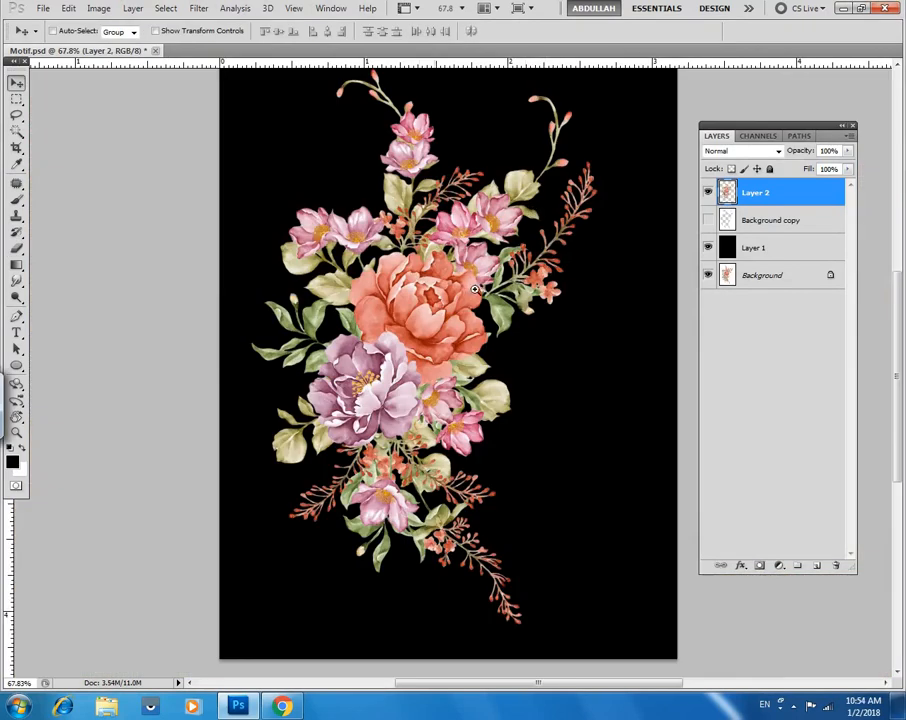
# Check the finished cut-out on black by switching Layer 2's visibility off and on.
pyautogui.scroll(3, 480, 292)
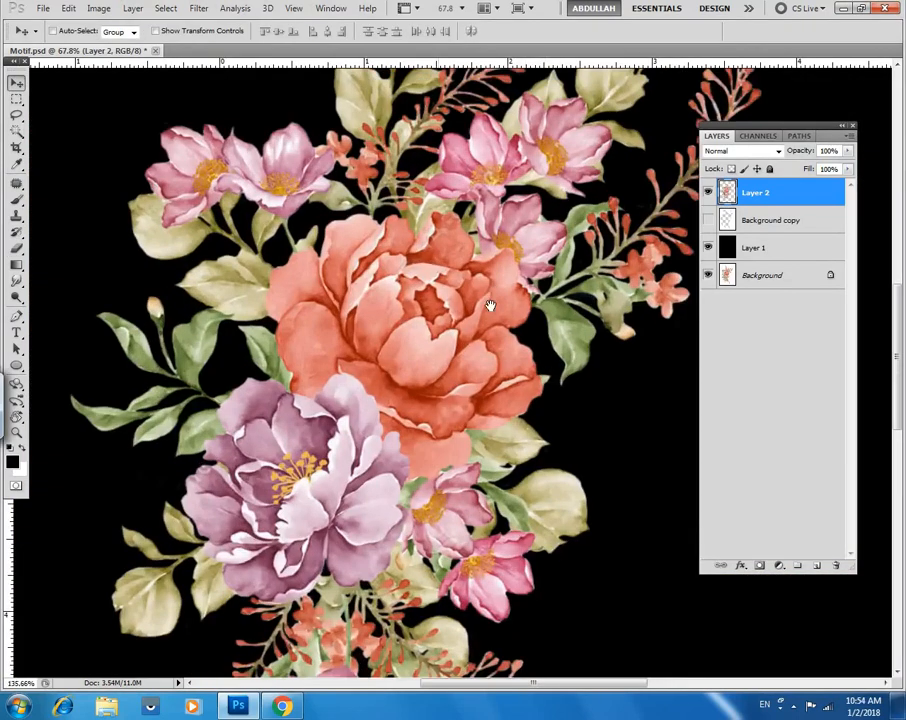
pyautogui.scroll(-4, 412, 356)
pyautogui.scroll(-1, 493, 322)
pyautogui.scroll(3, 493, 322)
pyautogui.click(708, 191)
pyautogui.click(708, 191)
pyautogui.click(708, 191)
pyautogui.click(708, 191)
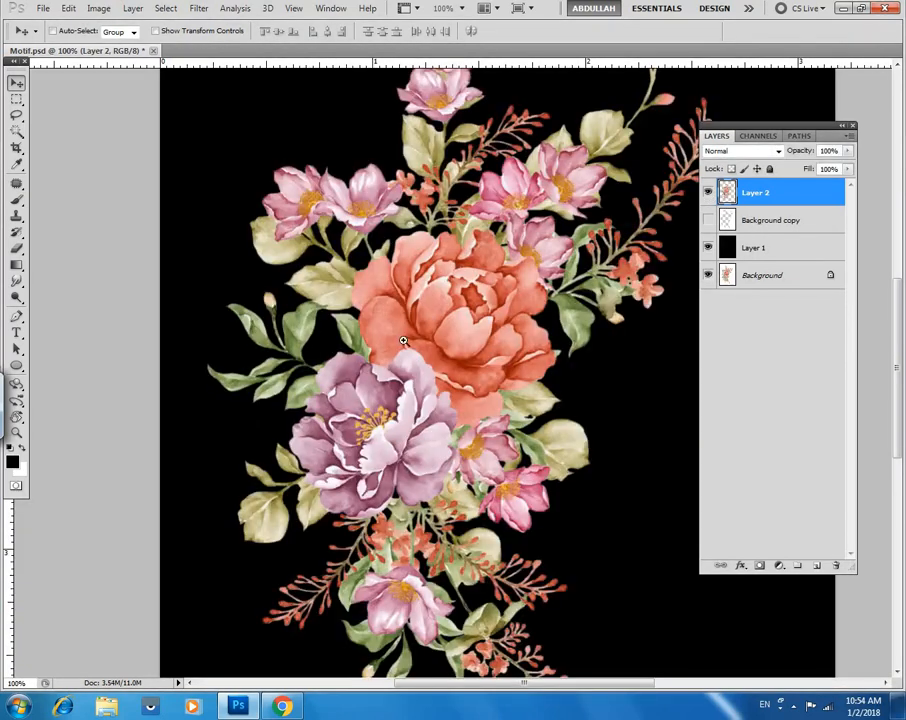
# Examine the cleaned edges around the peonies, the upper flowers and the lower twigs up close.
pyautogui.scroll(2, 392, 344)
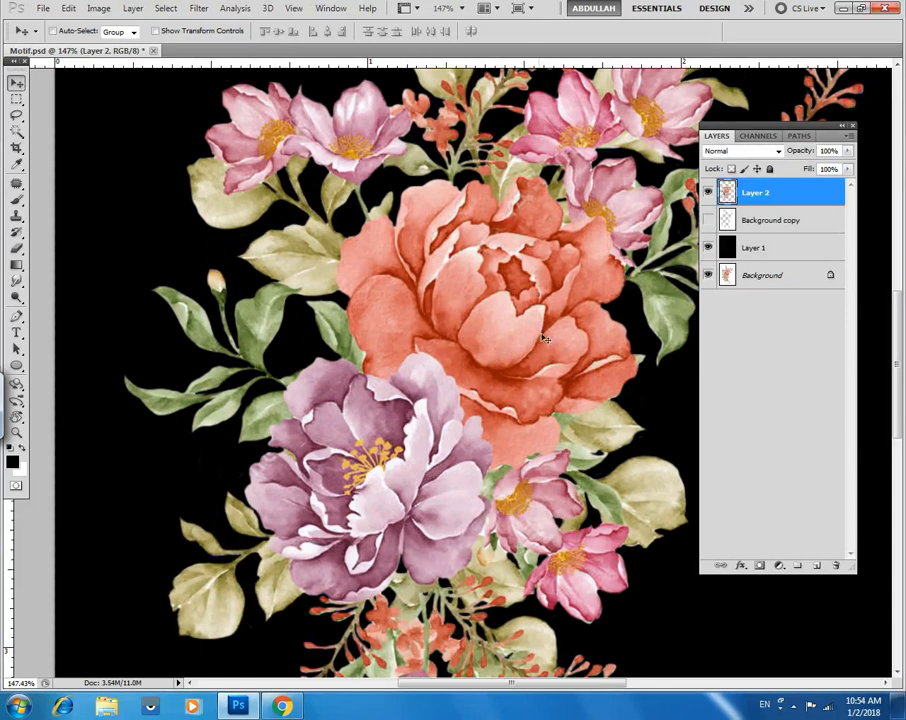
pyautogui.scroll(-3, 476, 300)
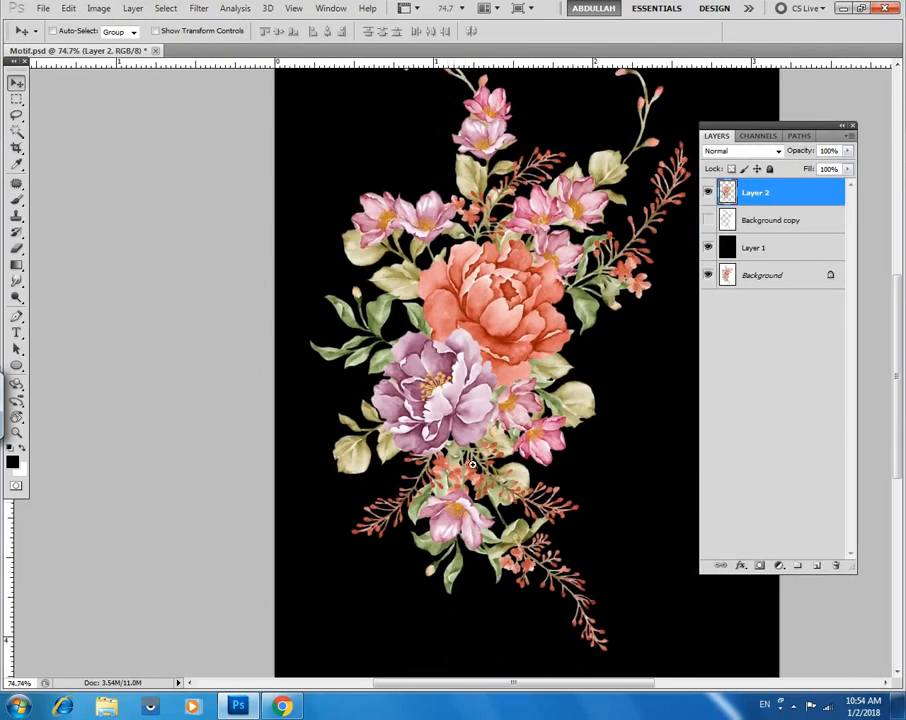
pyautogui.scroll(3, 449, 368)
pyautogui.scroll(-4, 449, 368)
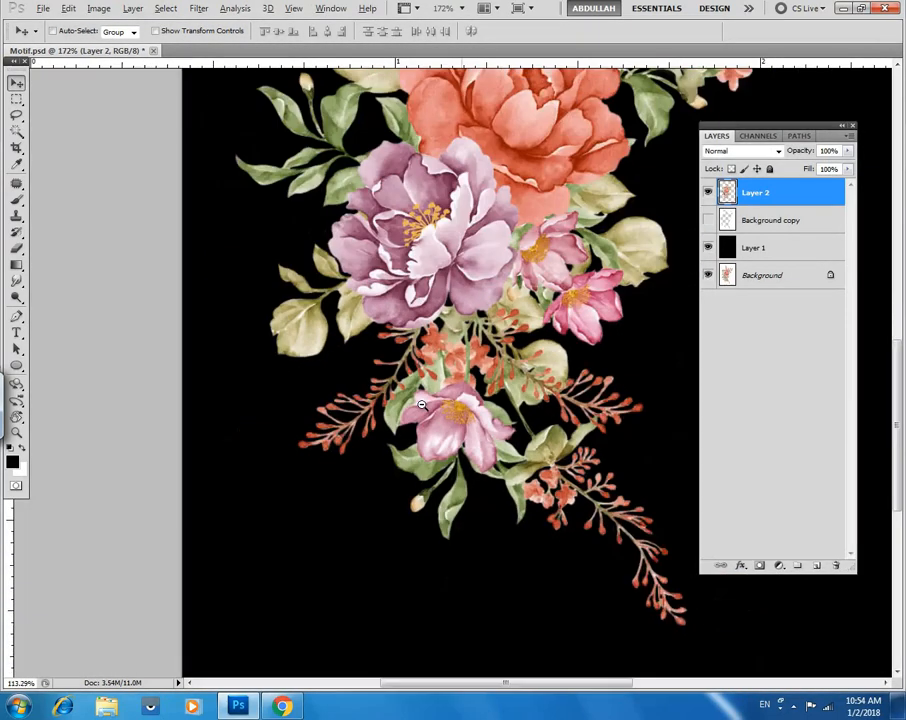
pyautogui.scroll(4, 545, 210)
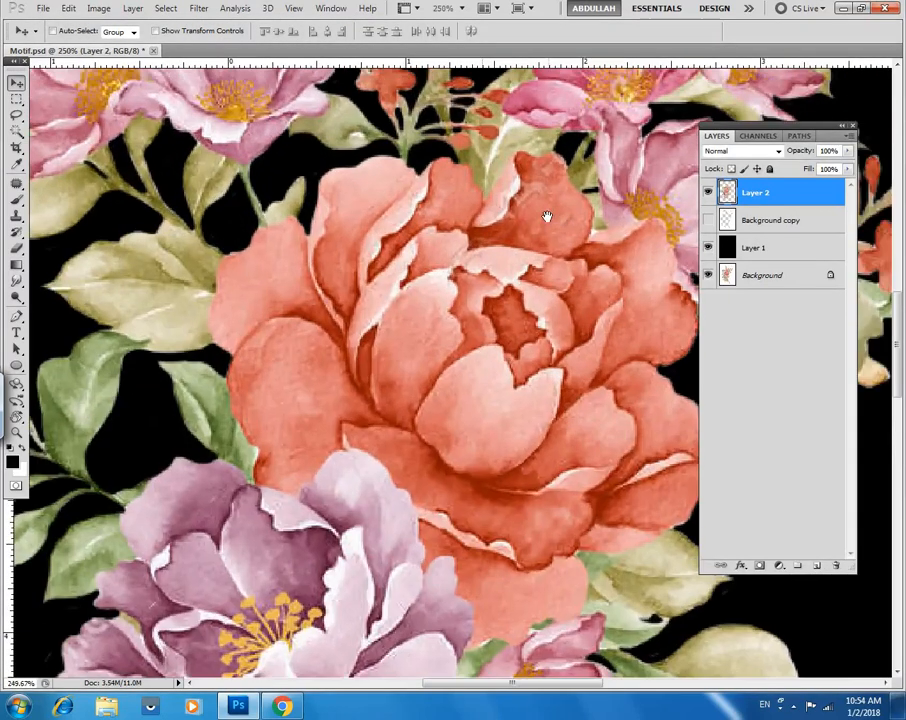
pyautogui.scroll(-2, 441, 447)
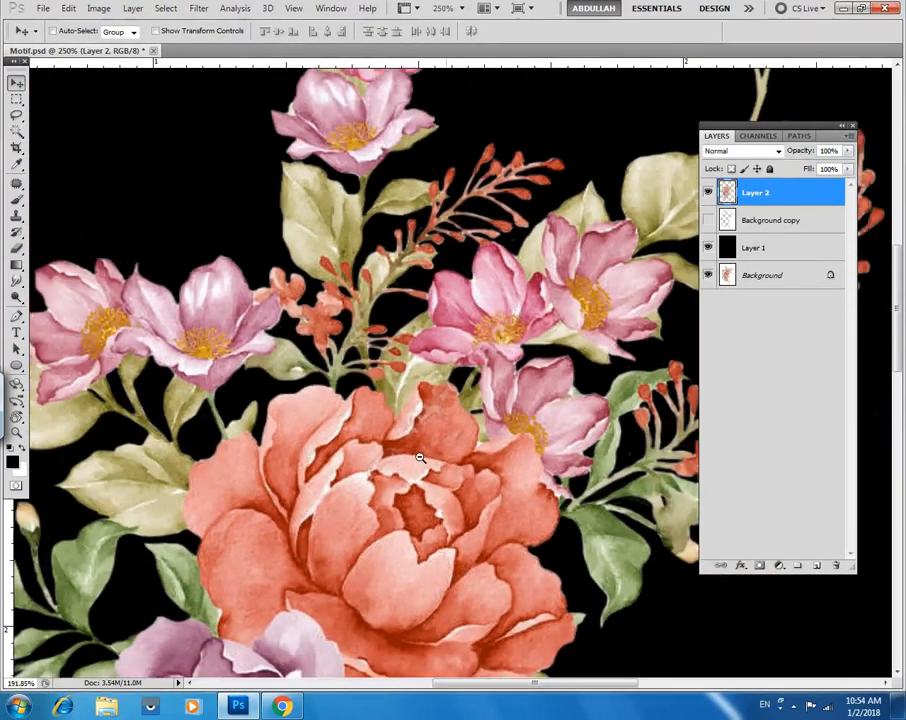
pyautogui.moveTo(491, 365); pyautogui.dragTo(436, 385)
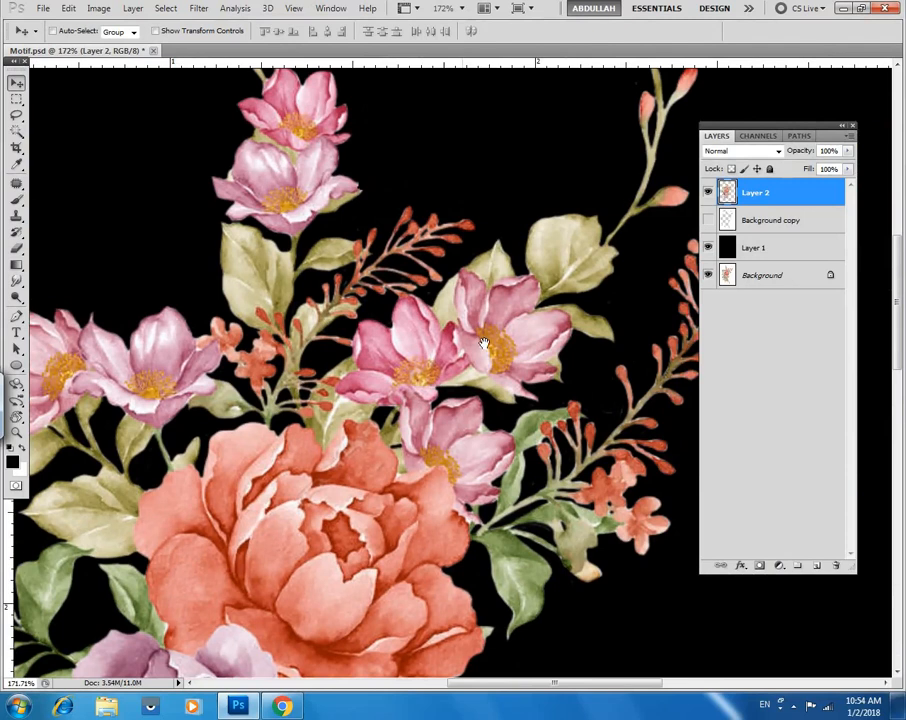
pyautogui.moveTo(433, 448); pyautogui.dragTo(515, 369)
pyautogui.keyDown('alt'); pyautogui.click(525, 377); pyautogui.keyUp('alt')
pyautogui.keyDown('ctrl'); pyautogui.click(429, 526); pyautogui.keyUp('ctrl')
pyautogui.moveTo(433, 409); pyautogui.dragTo(447, 252)
pyautogui.moveTo(382, 471); pyautogui.dragTo(408, 448)
pyautogui.moveTo(462, 226); pyautogui.dragTo(415, 371)
pyautogui.keyDown('alt'); pyautogui.click(436, 366); pyautogui.keyUp('alt')
# Toggle Layer 2's visibility repeatedly and review the whole isolated bouquet on the black background.
pyautogui.click(707, 193)
pyautogui.click(707, 193)
pyautogui.click(707, 193)
pyautogui.click(707, 193)
pyautogui.click(707, 193)
pyautogui.click(707, 193)
pyautogui.click(707, 193)
pyautogui.click(707, 193)
pyautogui.click(707, 193)
pyautogui.click(707, 193)
pyautogui.keyDown('alt'); pyautogui.click(425, 381); pyautogui.keyUp('alt')
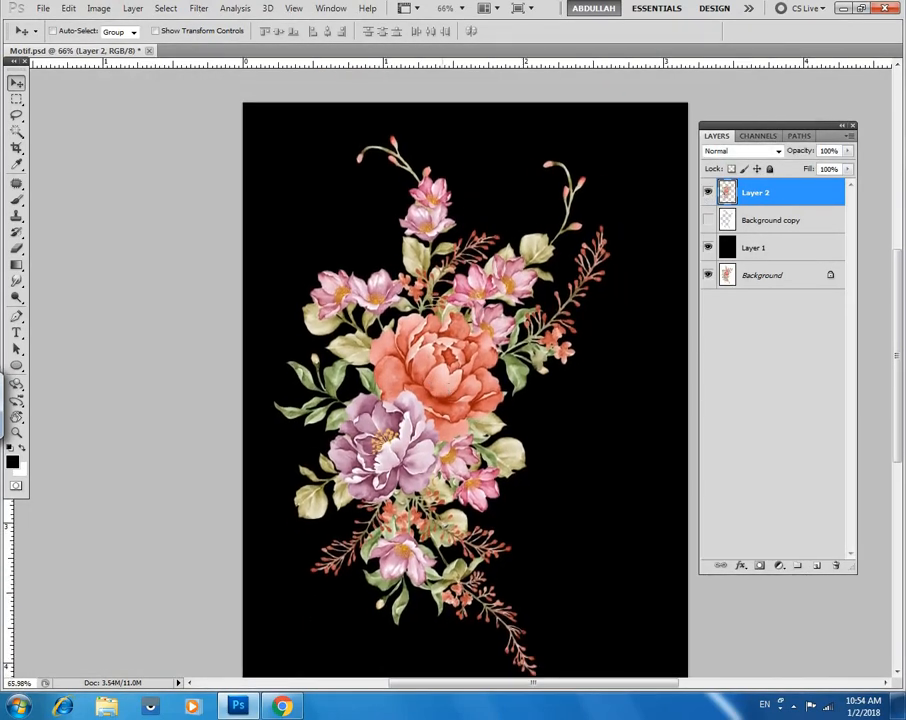
pyautogui.keyDown('ctrl'); pyautogui.click(450, 436); pyautogui.keyUp('ctrl')
pyautogui.keyDown('alt'); pyautogui.click(450, 436); pyautogui.keyUp('alt')
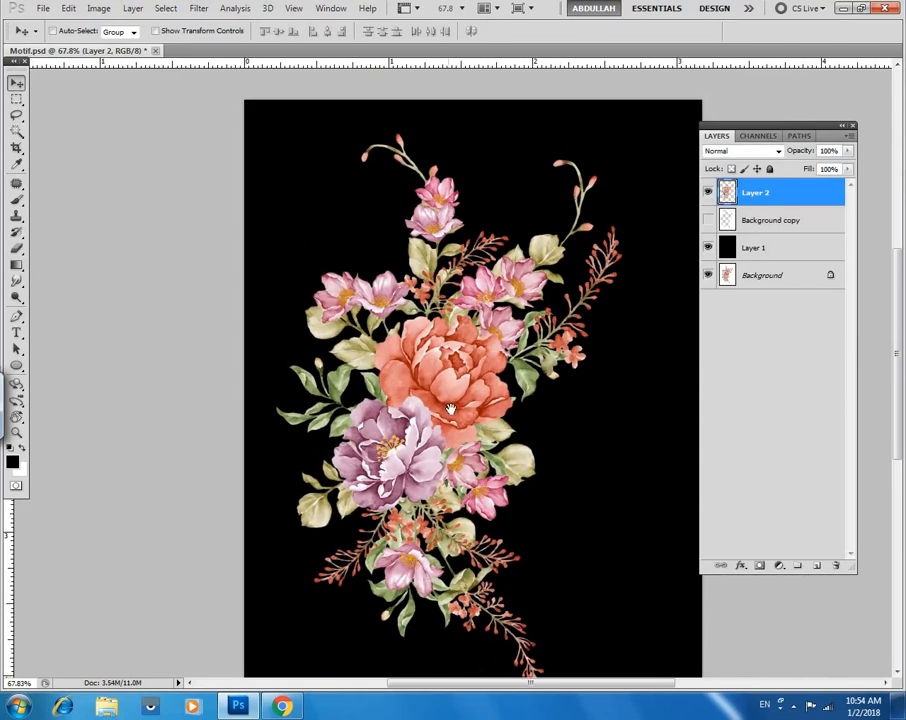
pyautogui.keyDown('alt'); pyautogui.click(468, 341); pyautogui.keyUp('alt')
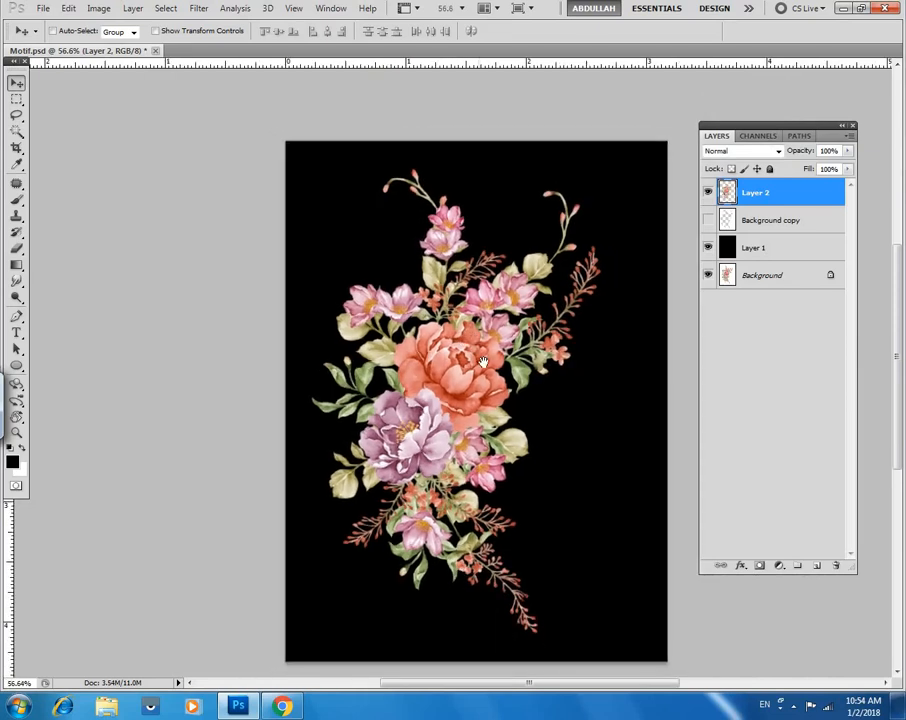